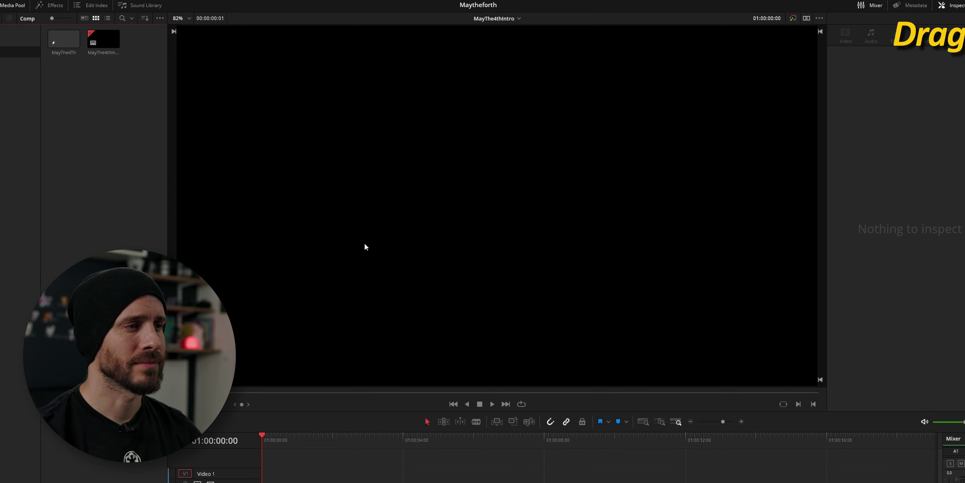
Place the MayThe4Th composition at the start of the timeline and set its clip duration to 15 seconds
{"action": "left_click_drag", "start_coordinate": [64, 40], "coordinate": [285, 346]}
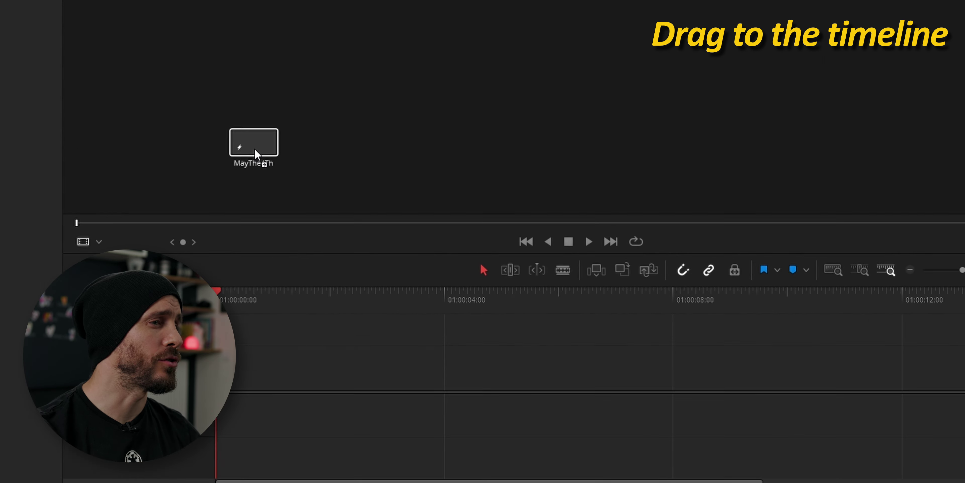
{"action": "left_click_drag", "start_coordinate": [255, 148], "coordinate": [281, 363]}
{"action": "right_click", "coordinate": [281, 363]}
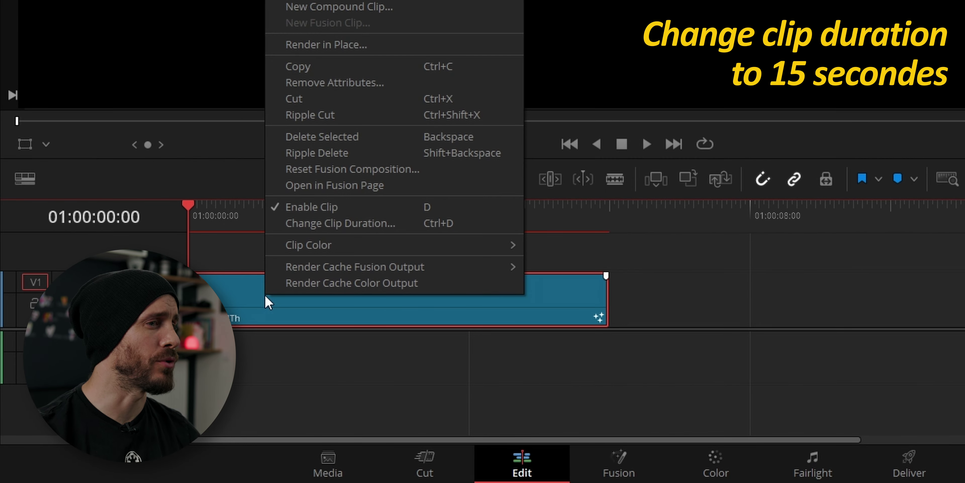
{"action": "left_click", "coordinate": [329, 223]}
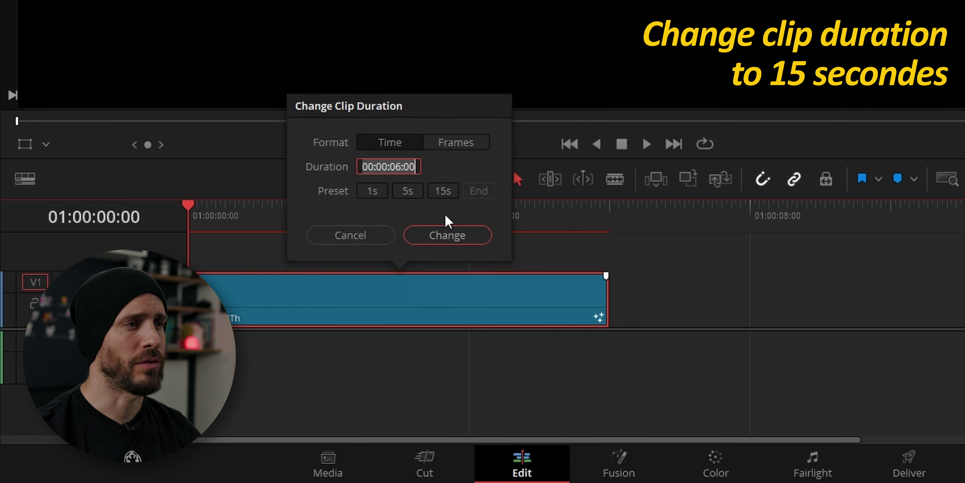
{"action": "left_click", "coordinate": [457, 189]}
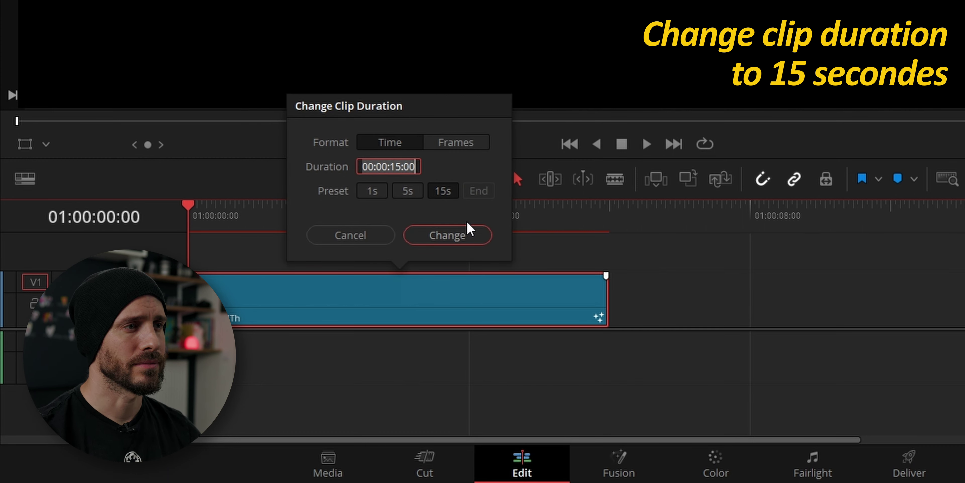
{"action": "left_click", "coordinate": [463, 234]}
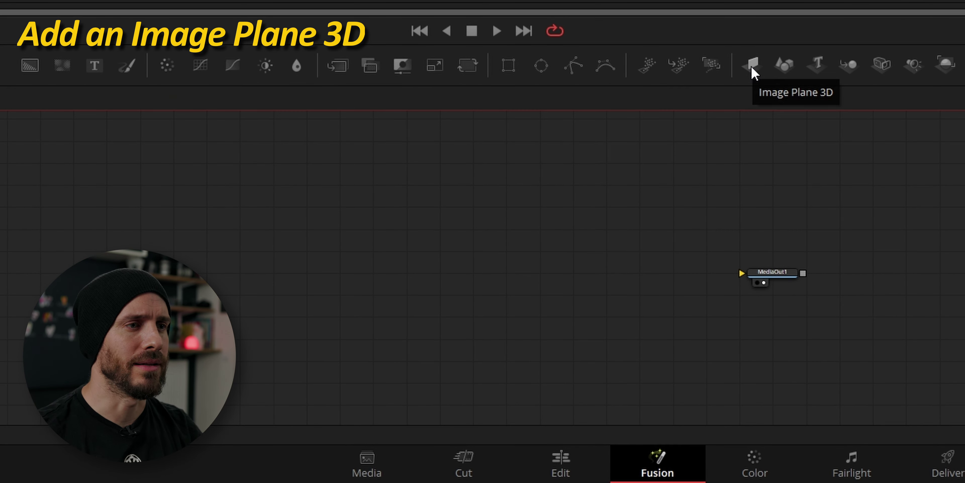
Build a chain from Image Plane 3D, two Merge 3D, Camera 3D and Renderer 3D nodes, and connect the renderer to MediaOut1
{"action": "left_click", "coordinate": [753, 66]}
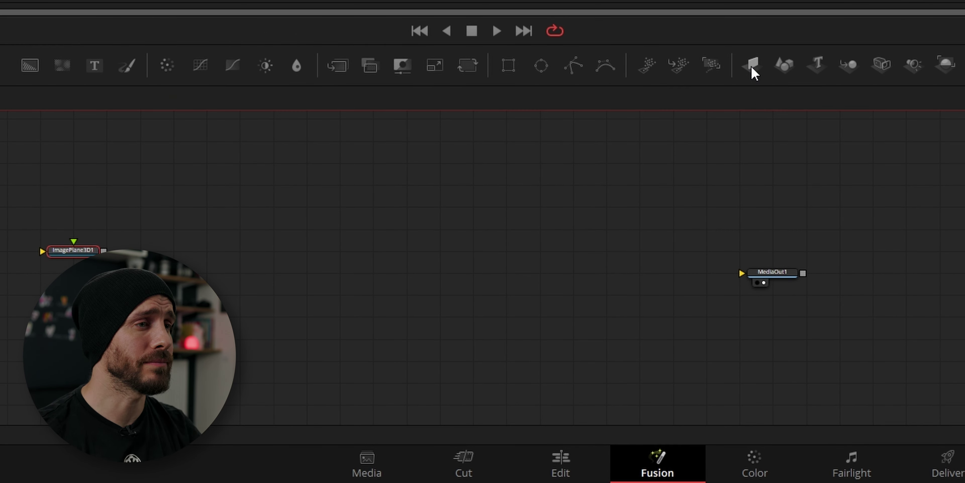
{"action": "left_click", "coordinate": [851, 66]}
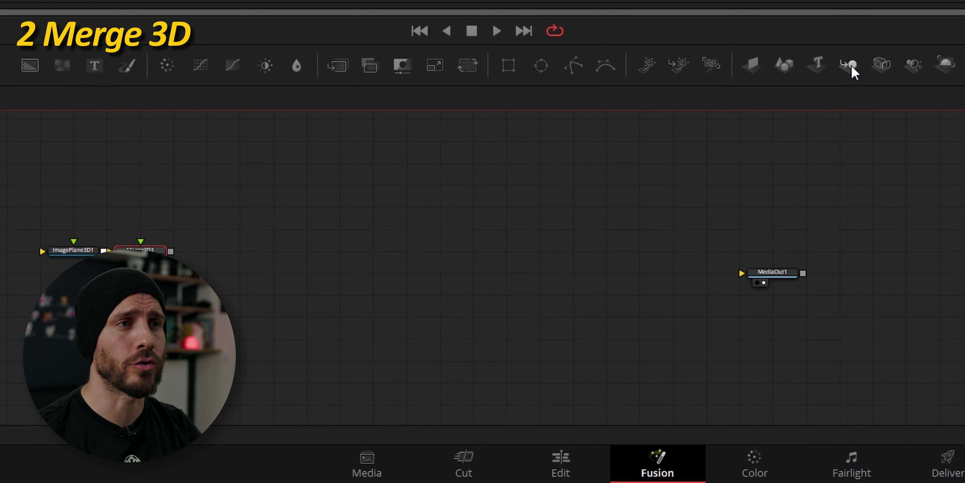
{"action": "left_click", "coordinate": [851, 67]}
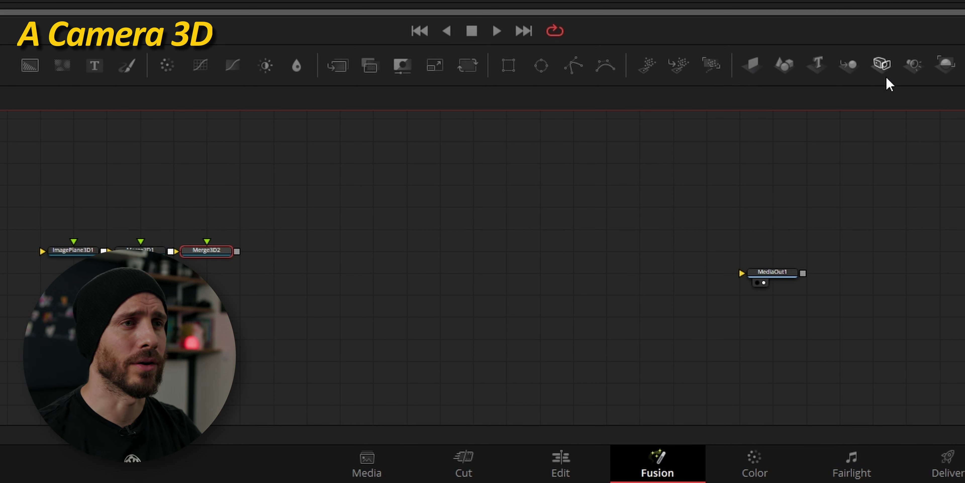
{"action": "left_click", "coordinate": [890, 68]}
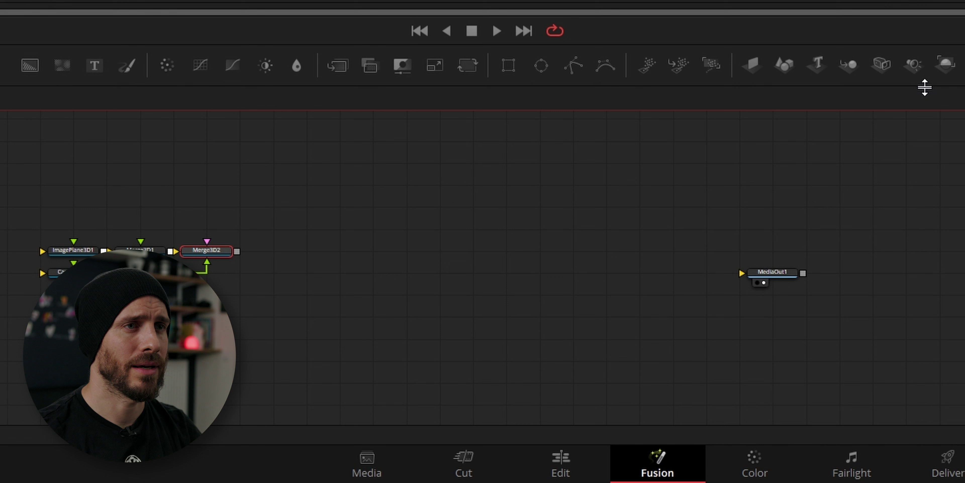
{"action": "left_click", "coordinate": [950, 72]}
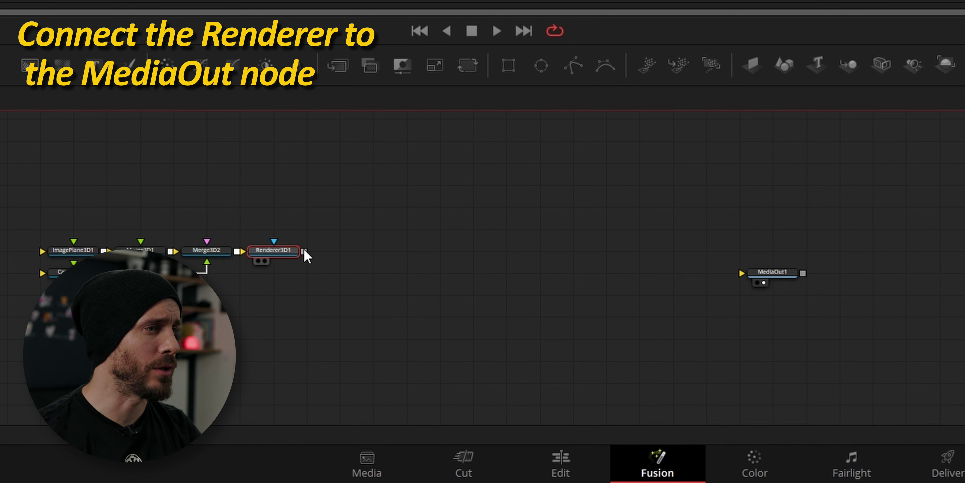
{"action": "left_click_drag", "start_coordinate": [304, 251], "coordinate": [845, 257]}
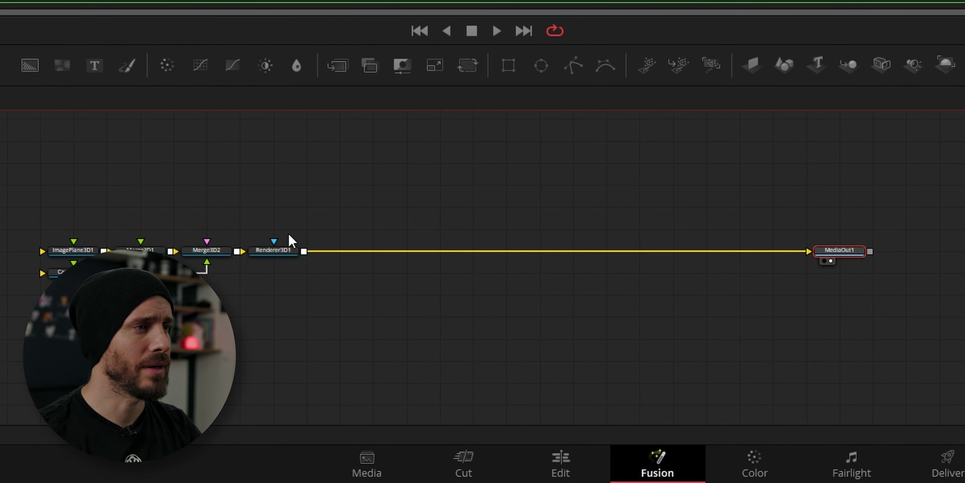
Space out the Renderer3D1, Merge3D2 and Merge3D1 nodes along the row, and place Camera3D1 below them
{"action": "left_click_drag", "start_coordinate": [280, 250], "coordinate": [612, 250]}
{"action": "left_click_drag", "start_coordinate": [207, 250], "coordinate": [407, 250]}
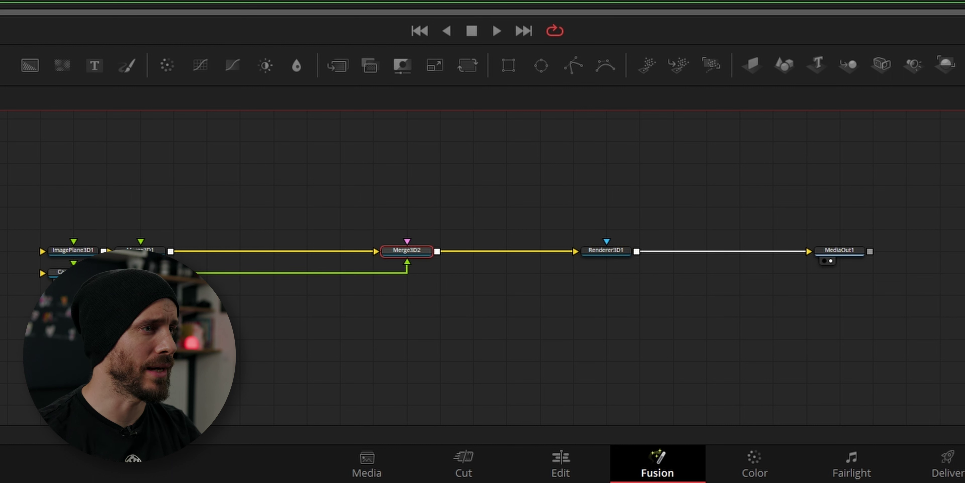
{"action": "left_click_drag", "start_coordinate": [60, 272], "coordinate": [310, 338]}
{"action": "left_click_drag", "start_coordinate": [137, 253], "coordinate": [233, 254]}
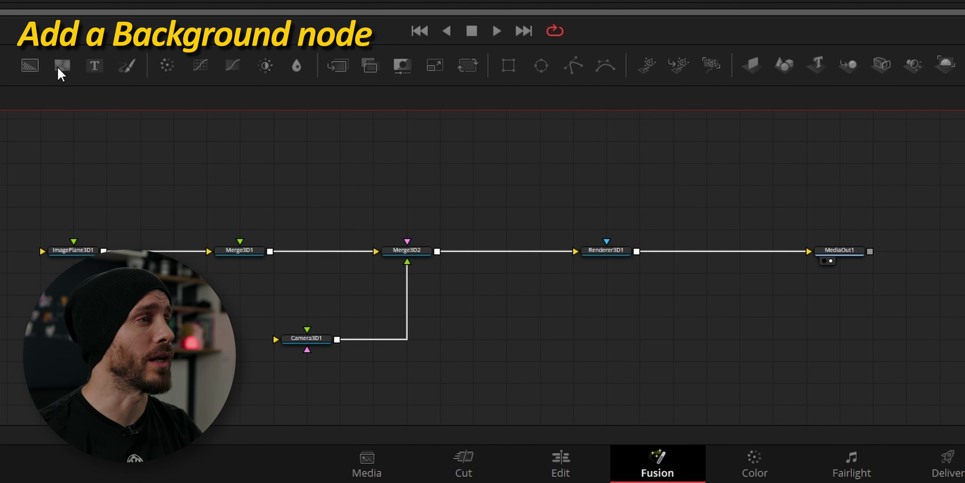
Merge a Background node with the Renderer3D1 output ahead of MediaOut1, and swap the merge's foreground and background inputs
{"action": "left_click", "coordinate": [30, 66]}
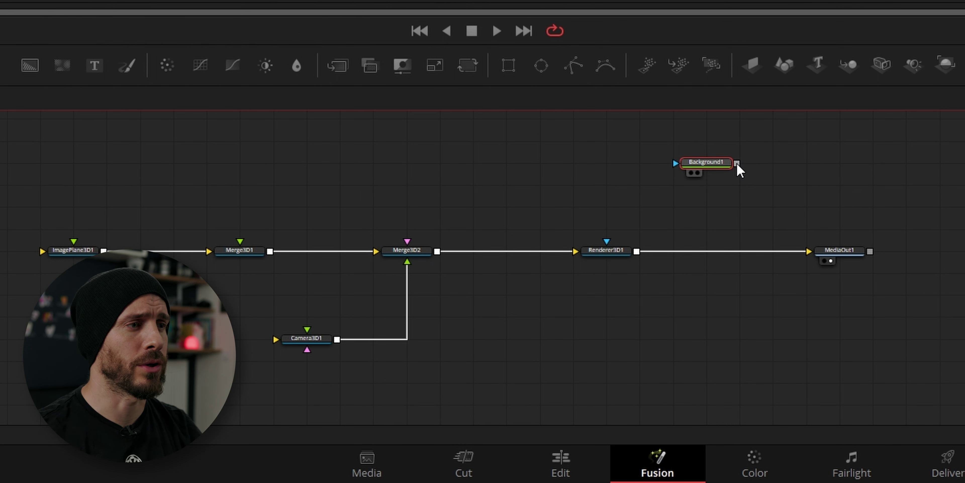
{"action": "left_click_drag", "start_coordinate": [736, 163], "coordinate": [637, 253]}
{"action": "left_click_drag", "start_coordinate": [680, 137], "coordinate": [824, 288]}
{"action": "left_click_drag", "start_coordinate": [831, 253], "coordinate": [960, 249]}
{"action": "left_click", "coordinate": [704, 313]}
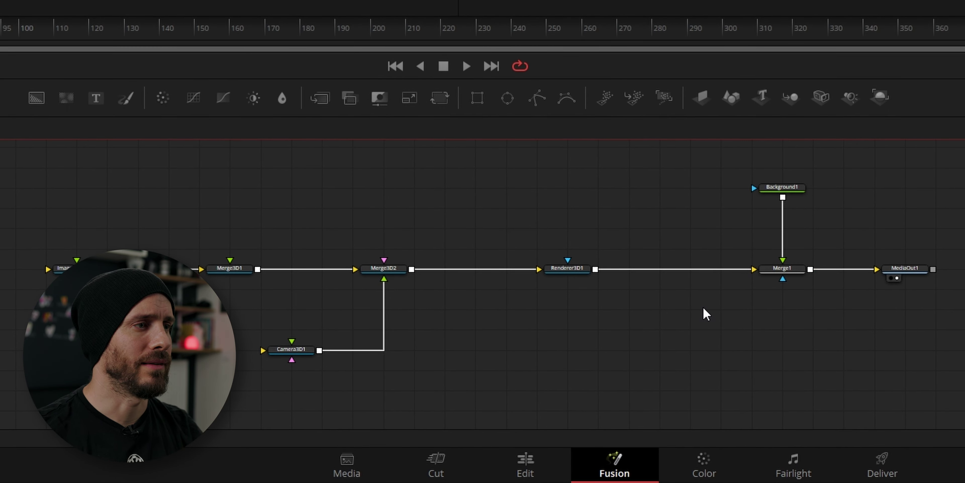
{"action": "left_click", "coordinate": [786, 269]}
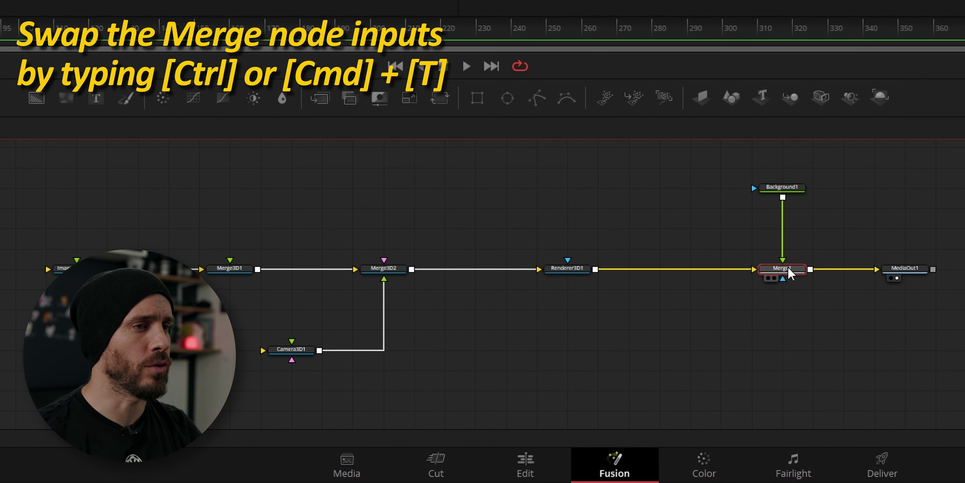
{"action": "key", "text": "ctrl+t"}
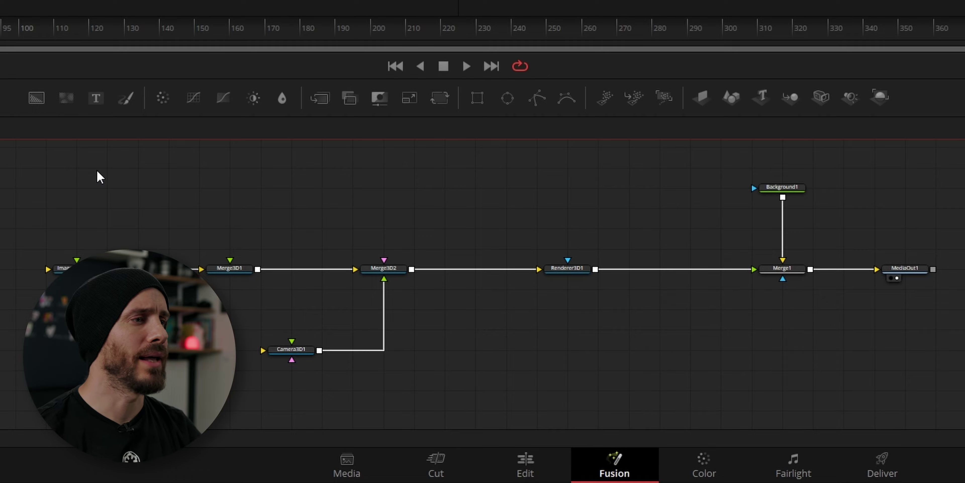
Add a pEmitter followed by a pRender node and connect the pRender output to Merge3D2
{"action": "key", "text": "shift+space"}
{"action": "type", "text": "pem"}
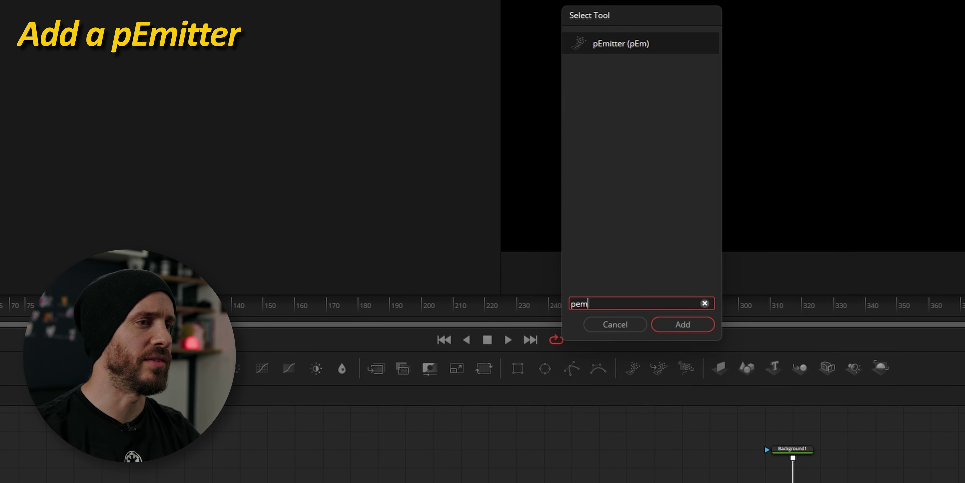
{"action": "key", "text": "Return"}
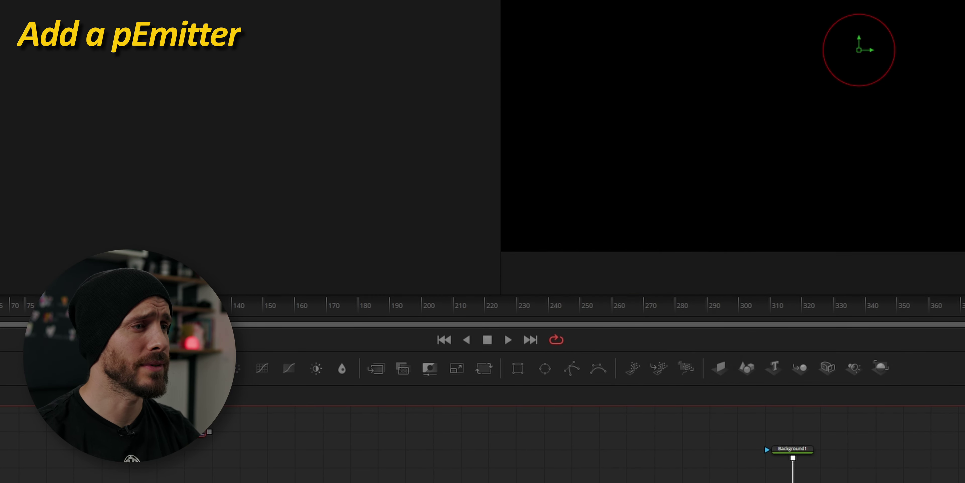
{"action": "key", "text": "shift+space"}
{"action": "type", "text": "pre"}
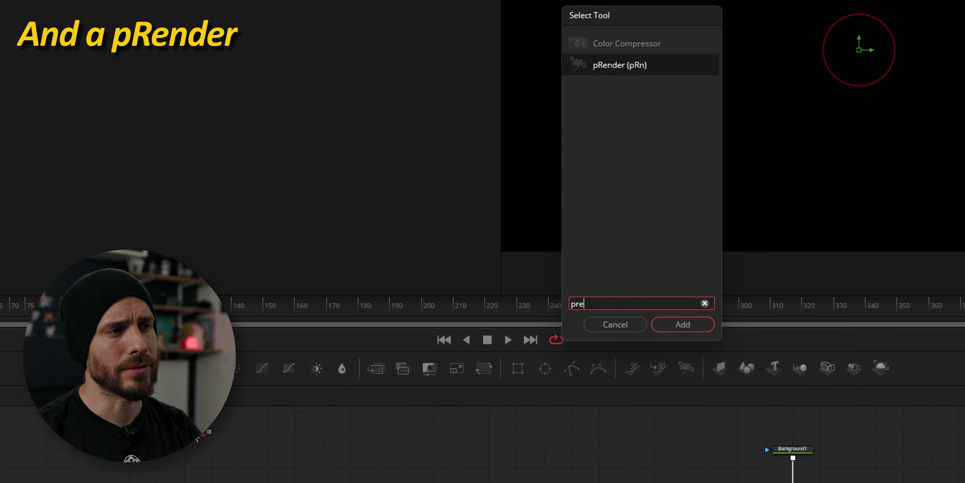
{"action": "key", "text": "Return"}
{"action": "left_click_drag", "start_coordinate": [197, 168], "coordinate": [385, 264]}
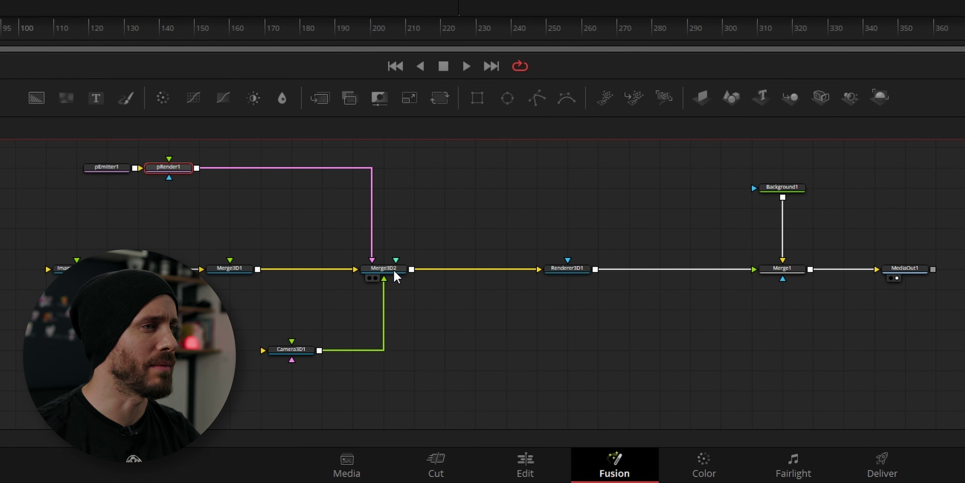
Keyframe the pEmitter's Number at 3000 on the current frame and set its Lifespan to 1000
{"action": "left_click", "coordinate": [116, 171]}
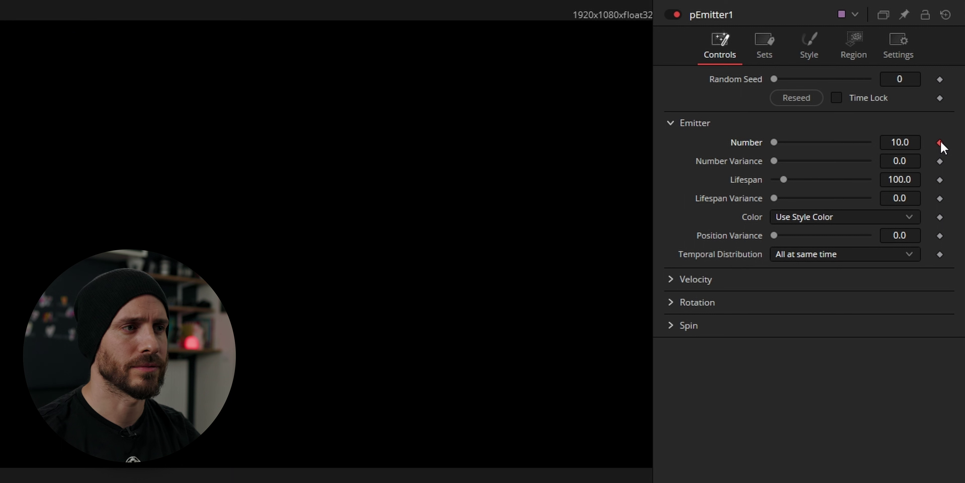
{"action": "left_click", "coordinate": [940, 142]}
{"action": "left_click", "coordinate": [904, 143]}
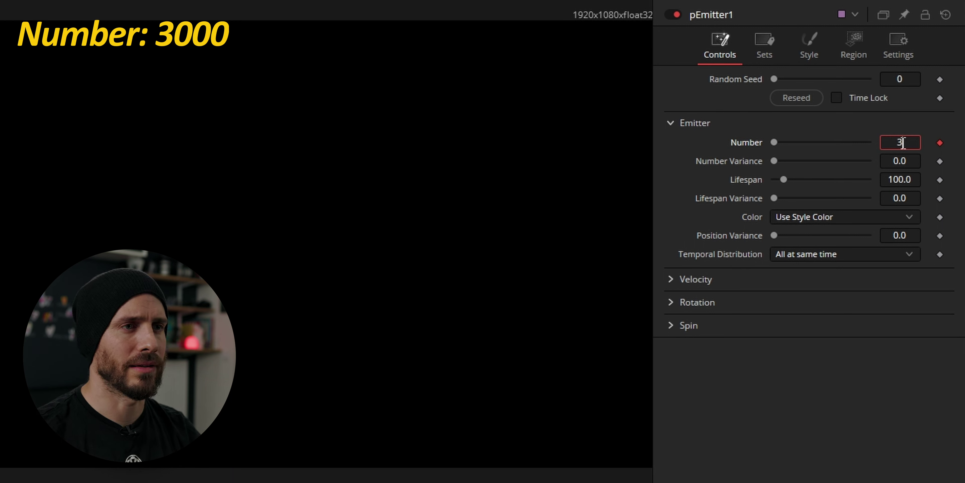
{"action": "key", "text": "Return"}
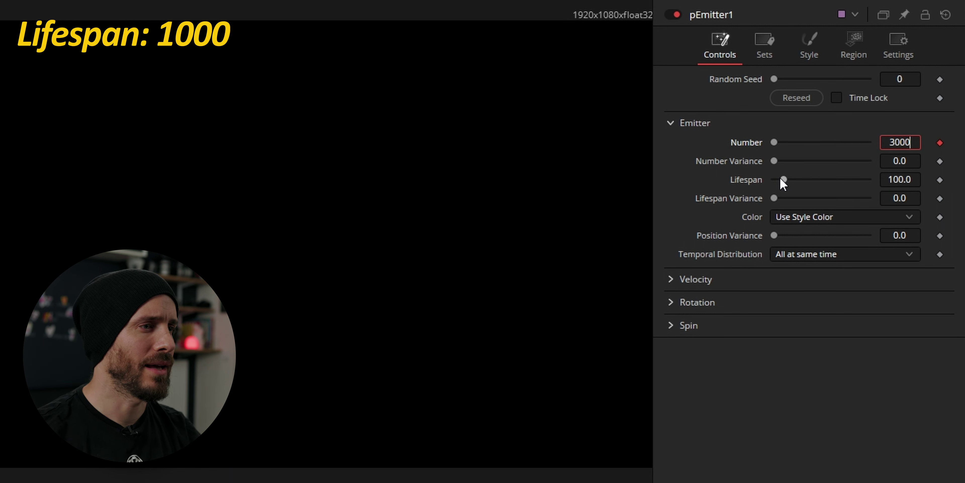
{"action": "left_click_drag", "start_coordinate": [783, 182], "coordinate": [899, 182]}
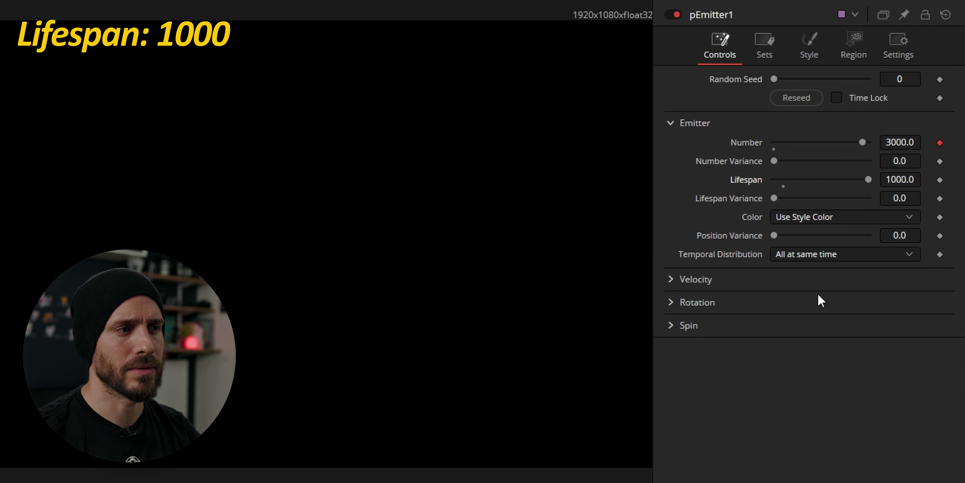
Advance one frame and keyframe the pEmitter's Number at 0
{"action": "key", "text": "Right"}
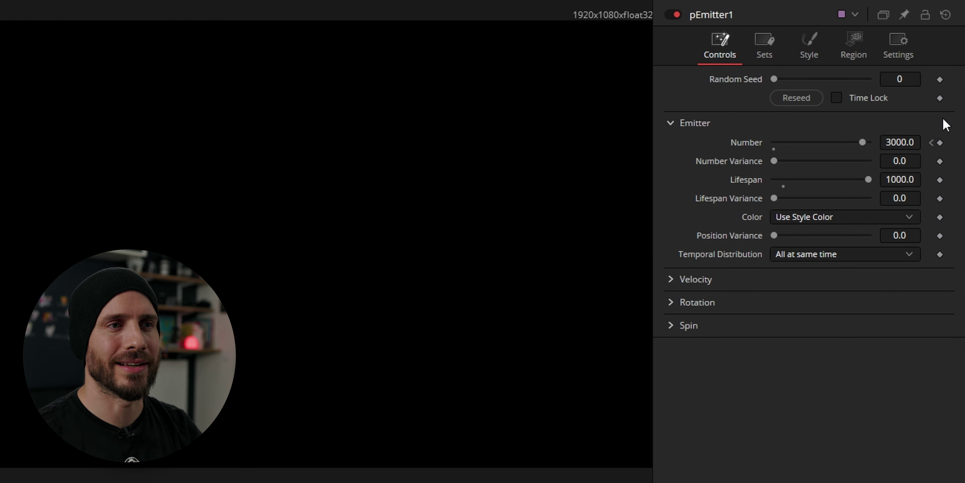
{"action": "left_click", "coordinate": [940, 143]}
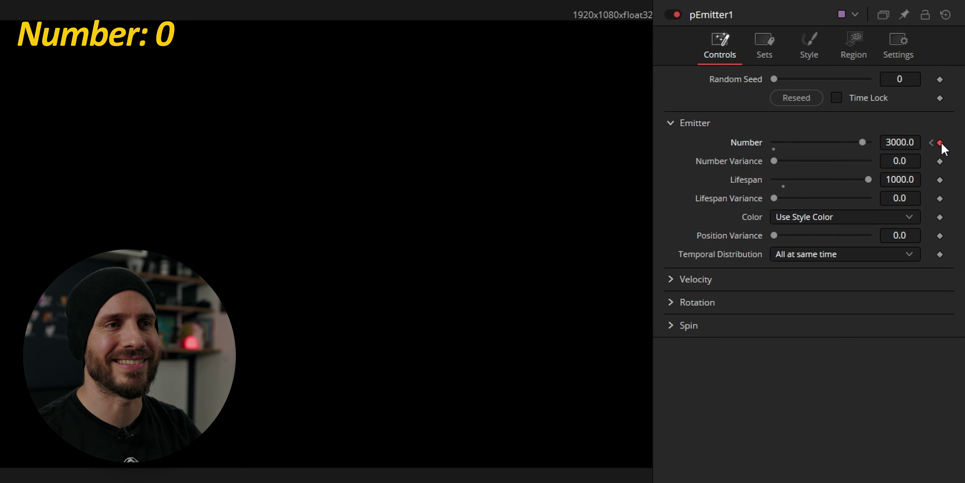
{"action": "left_click_drag", "start_coordinate": [863, 142], "coordinate": [740, 166]}
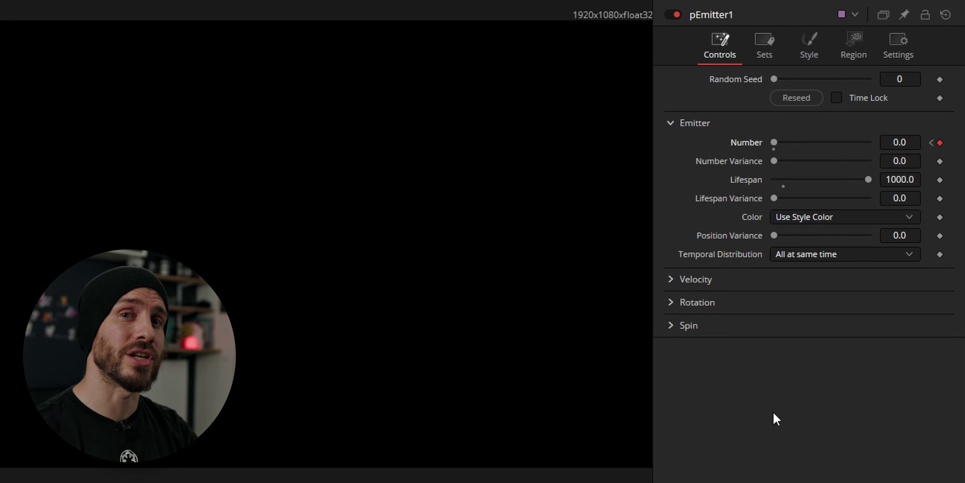
Open the pEmitter's region settings and load Merge3D2 into the empty viewer
{"action": "left_click", "coordinate": [854, 52]}
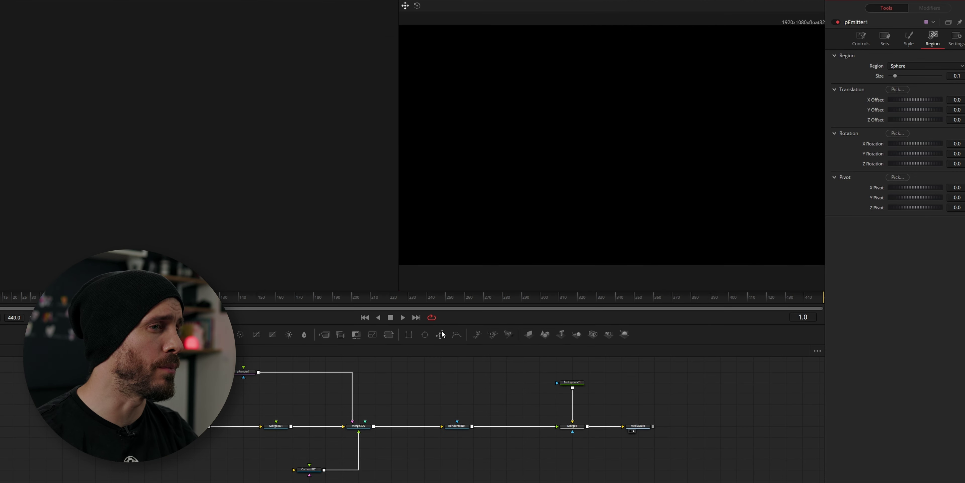
{"action": "left_click", "coordinate": [363, 425]}
{"action": "left_click_drag", "start_coordinate": [361, 426], "coordinate": [275, 149]}
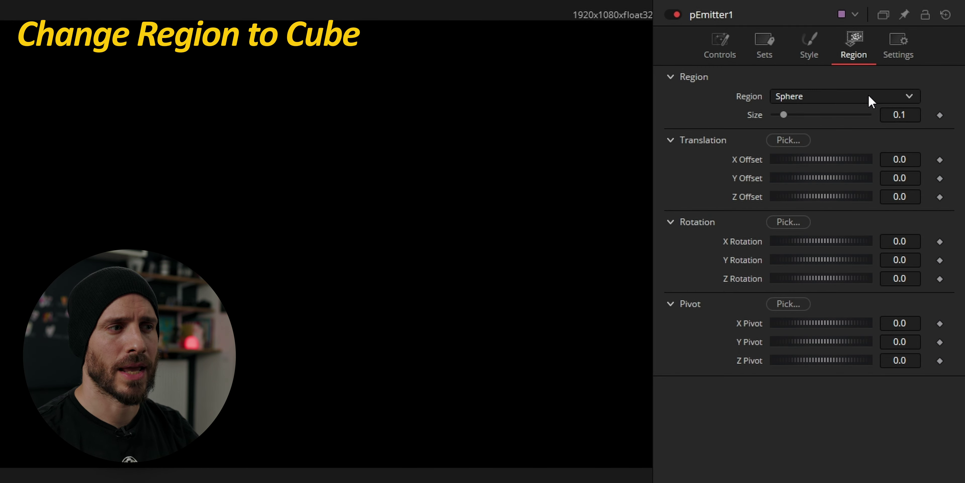
Change the pEmitter's region to Cube with a width of 40, a height of 31 and a depth of 5
{"action": "left_click", "coordinate": [941, 68]}
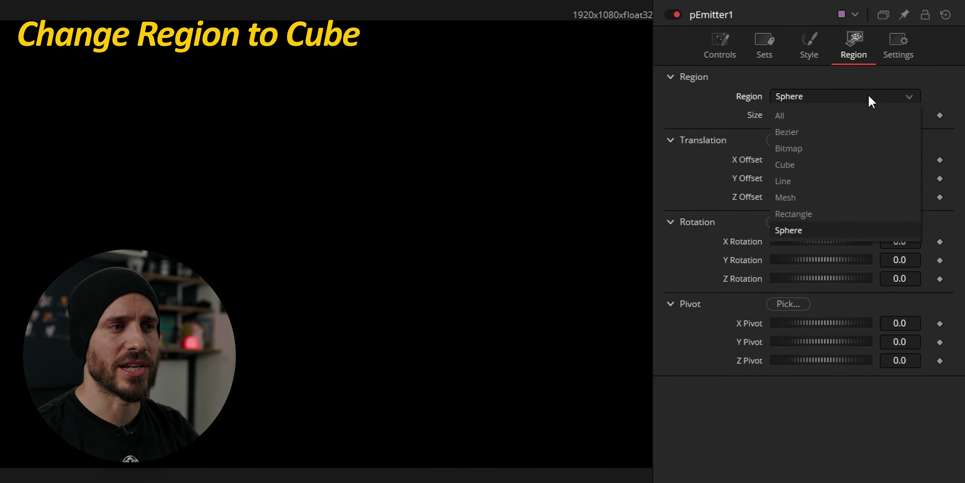
{"action": "left_click", "coordinate": [816, 163]}
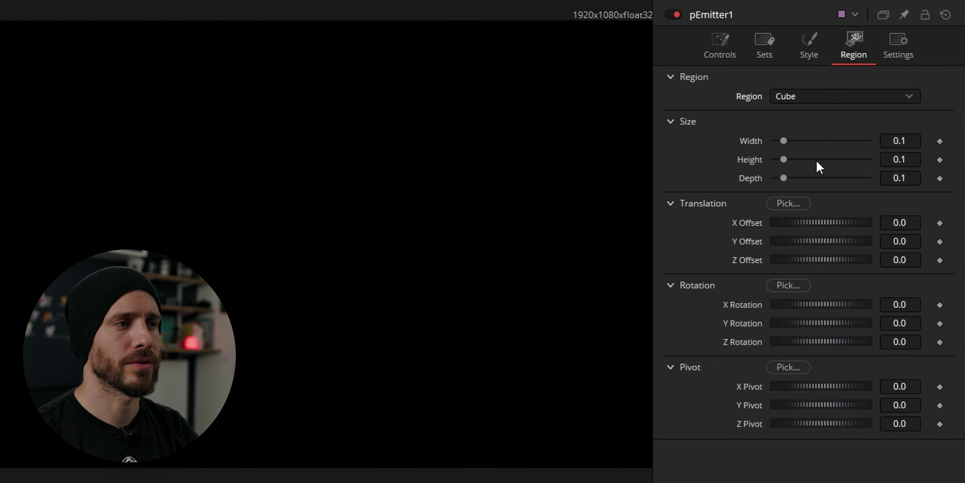
{"action": "left_click", "coordinate": [898, 140]}
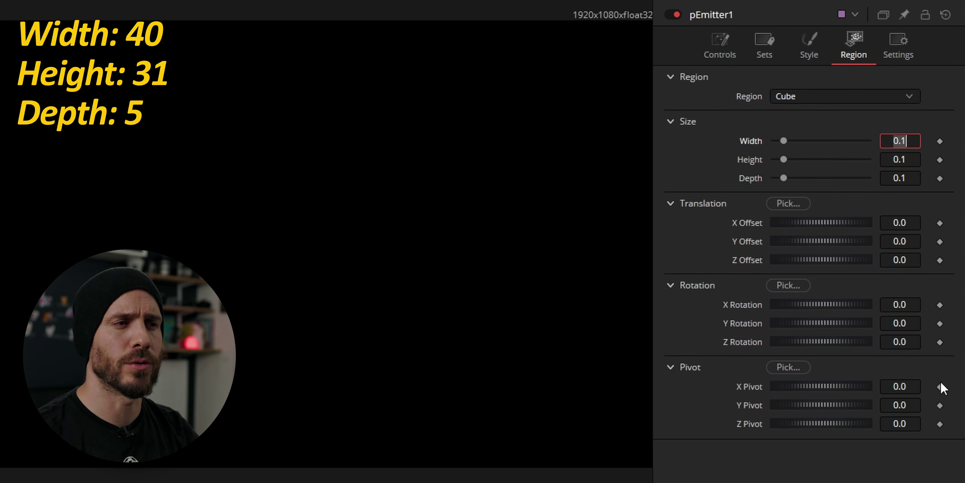
{"action": "key", "text": "Tab"}
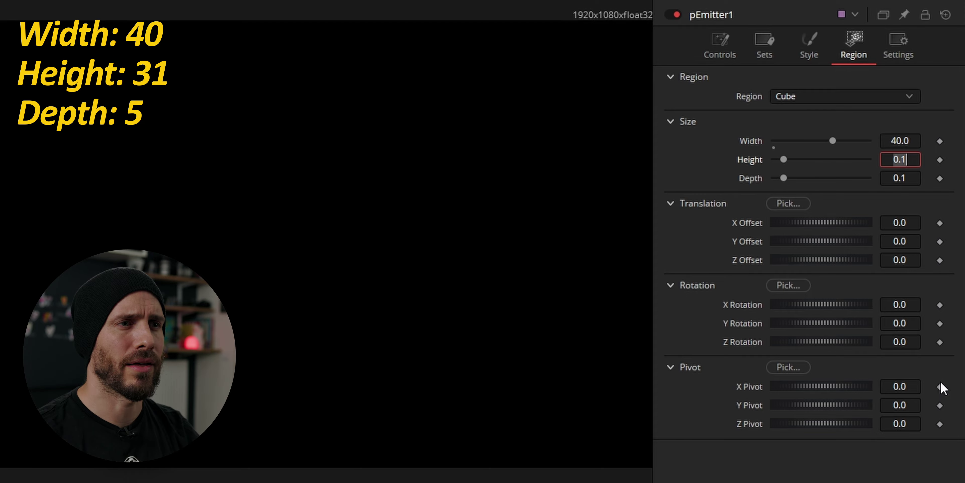
{"action": "key", "text": "Tab"}
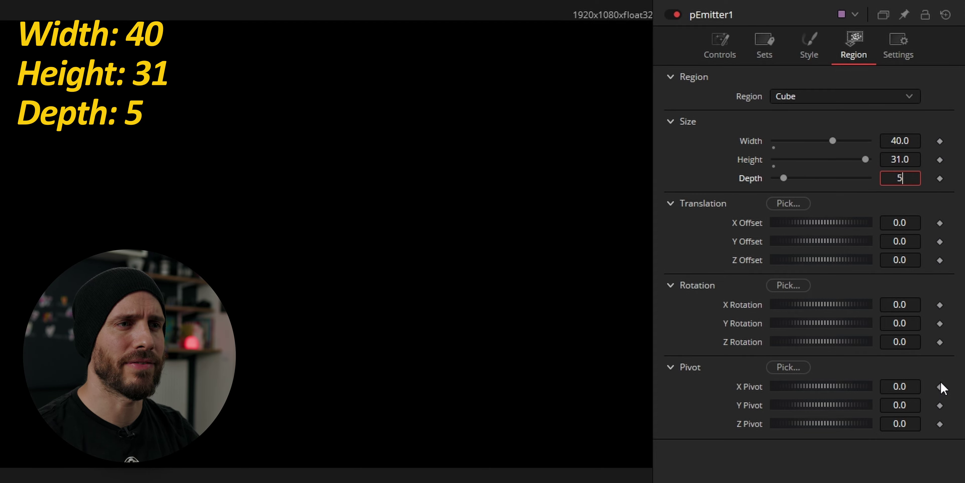
Confirm the cube region's depth and set the pEmitter region's Z Offset to -16
{"action": "key", "text": "Tab"}
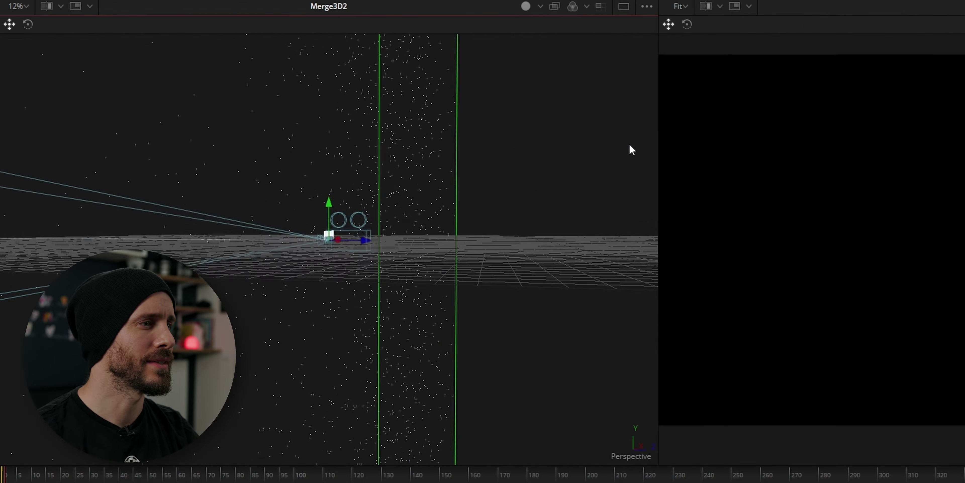
{"action": "left_click_drag", "start_coordinate": [631, 149], "coordinate": [507, 173]}
{"action": "scroll", "coordinate": [530, 186], "scroll_direction": "down", "scroll_amount": 6}
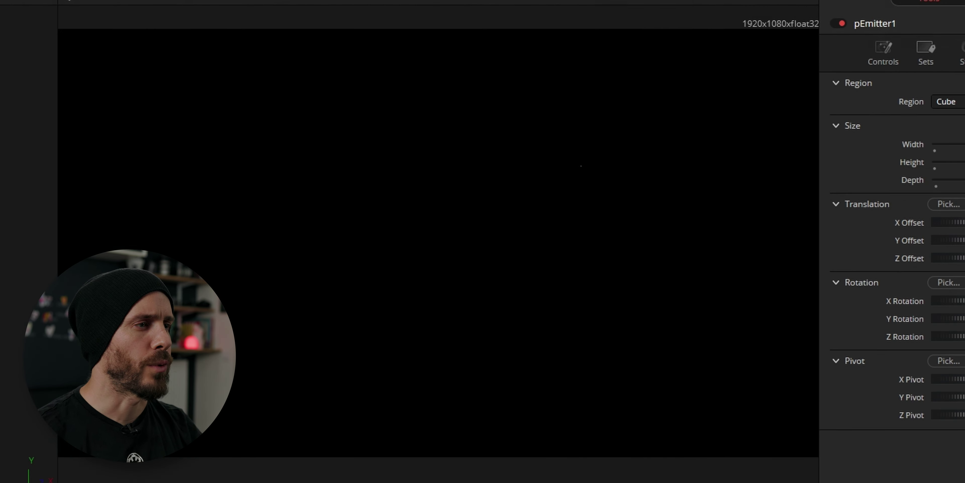
{"action": "left_click", "coordinate": [893, 259]}
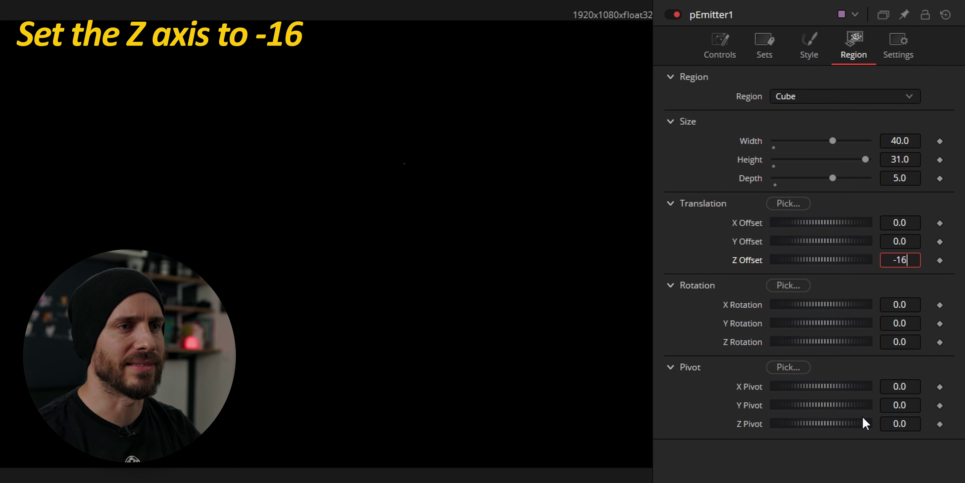
{"action": "key", "text": "Tab"}
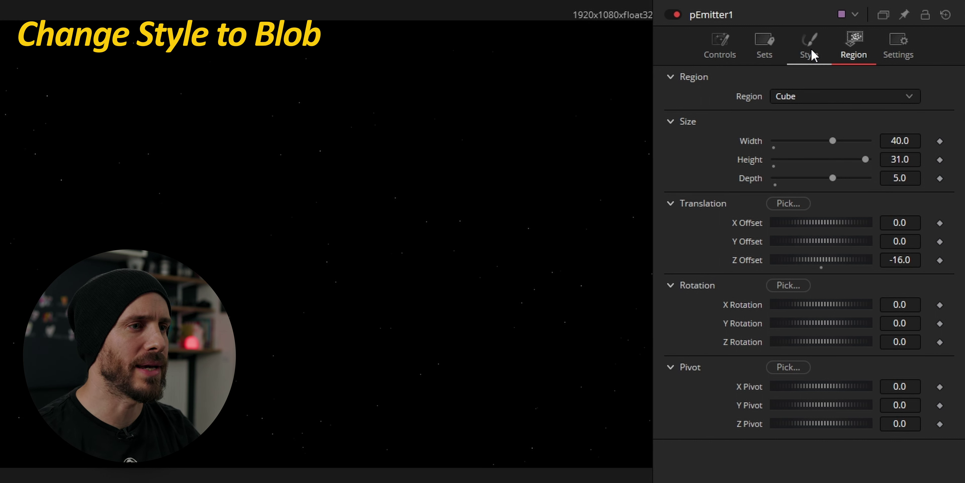
Change the pEmitter's particle style to Blob with a Size of 0.03 and a Size Variance of 0.07
{"action": "left_click", "coordinate": [810, 53]}
{"action": "left_click", "coordinate": [793, 98]}
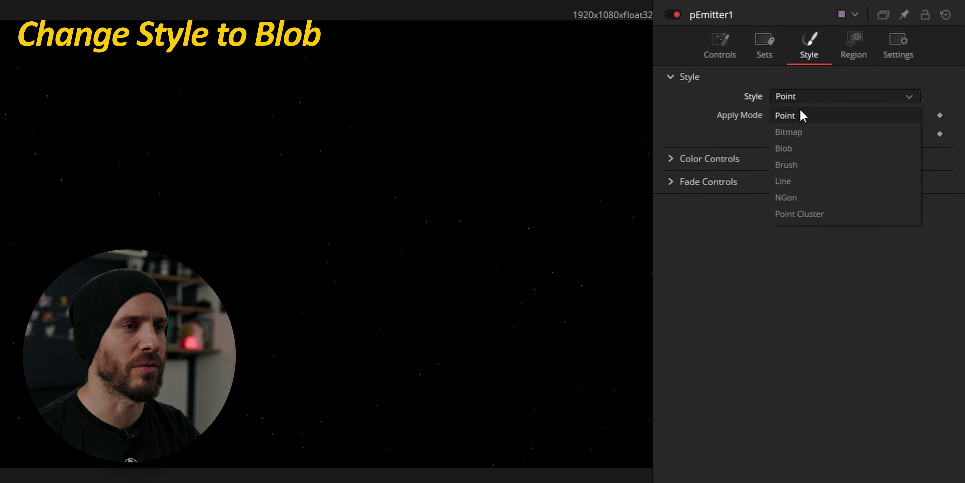
{"action": "left_click", "coordinate": [795, 149]}
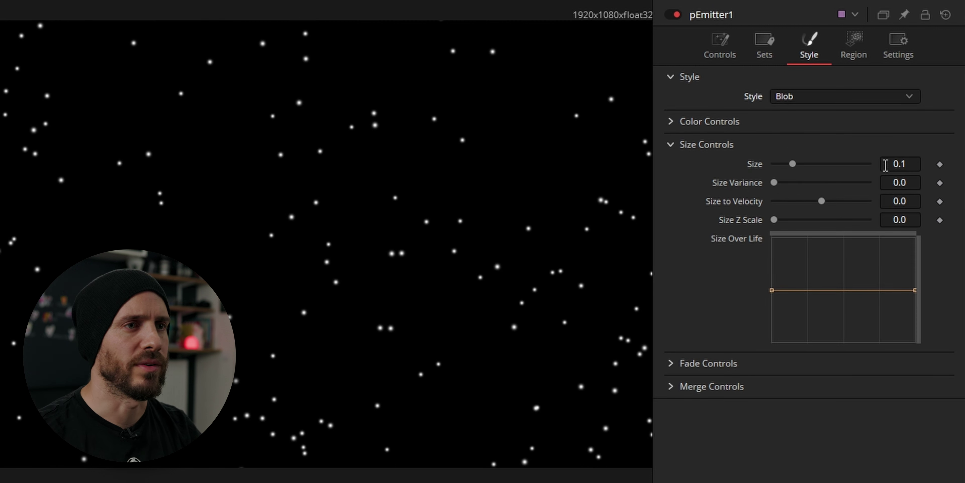
{"action": "left_click", "coordinate": [915, 161]}
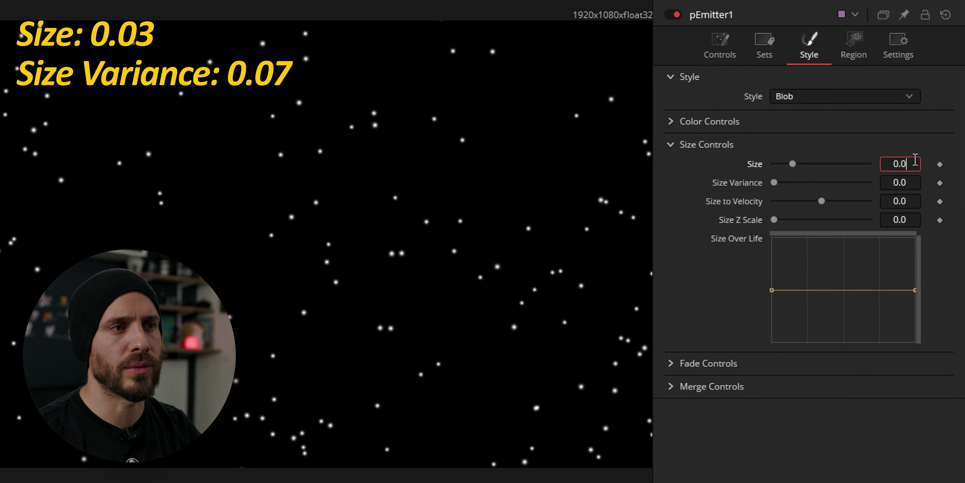
{"action": "key", "text": "Tab"}
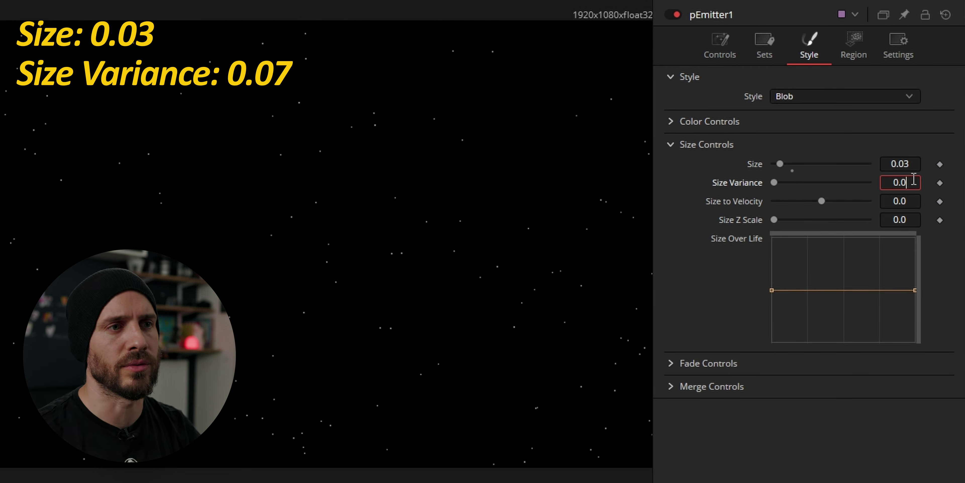
{"action": "key", "text": "Tab"}
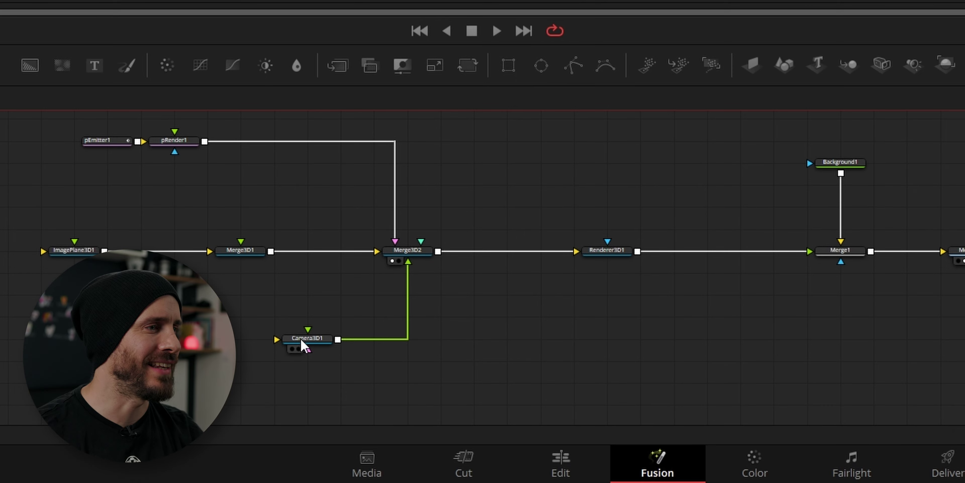
Set Camera3D1's Z translation to 11.54
{"action": "left_click", "coordinate": [303, 343]}
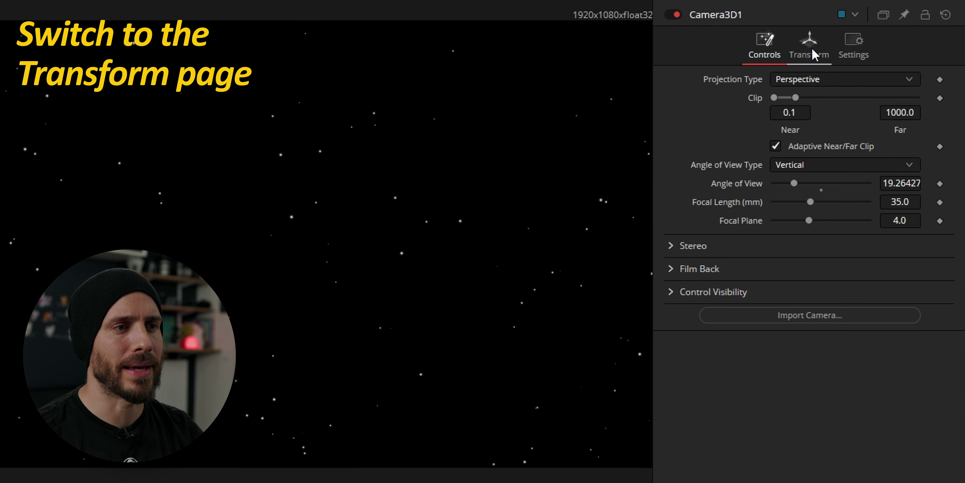
{"action": "left_click", "coordinate": [810, 55]}
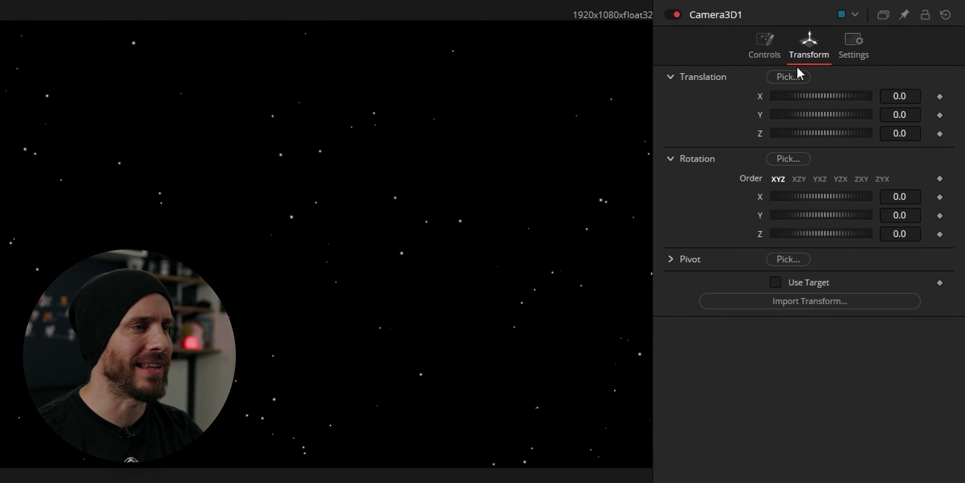
{"action": "left_click", "coordinate": [901, 134]}
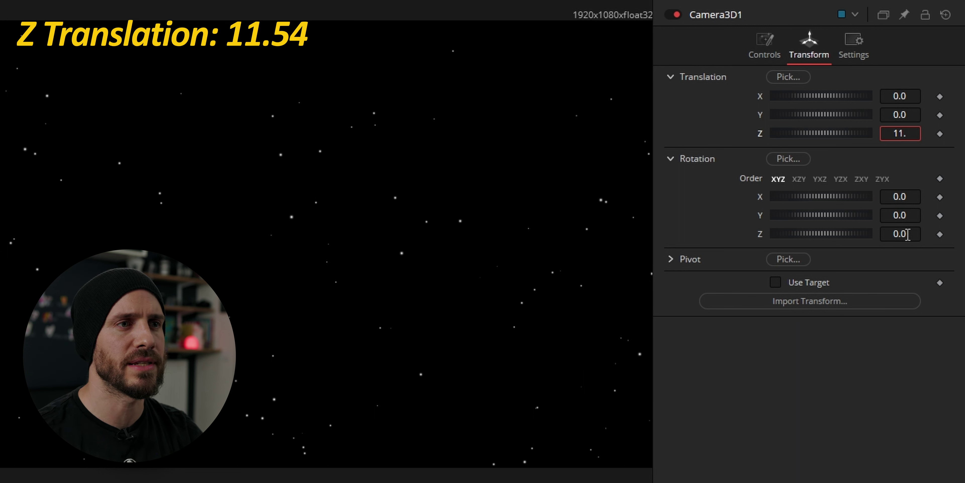
{"action": "key", "text": "Tab"}
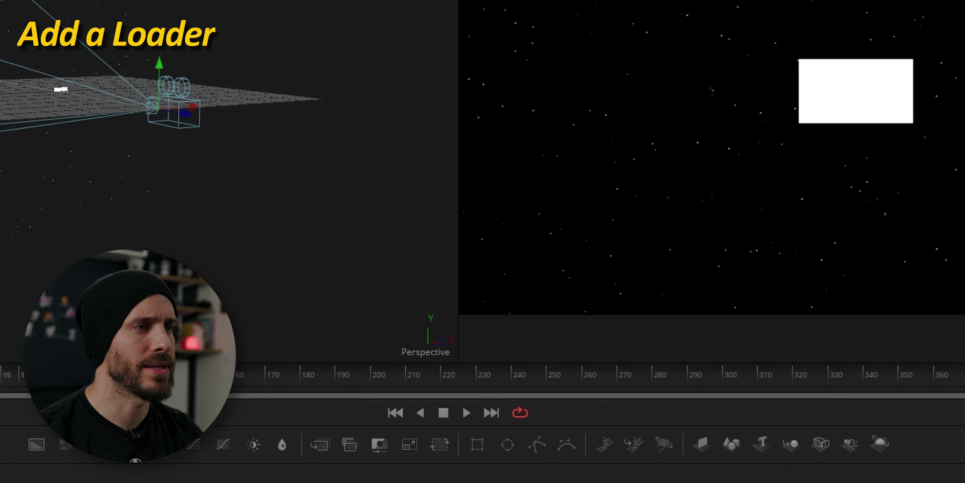
Add a Loader with millennium-falcon.png and connect it to the input of ImagePlane3D1
{"action": "key", "text": "shift+space"}
{"action": "type", "text": "loader"}
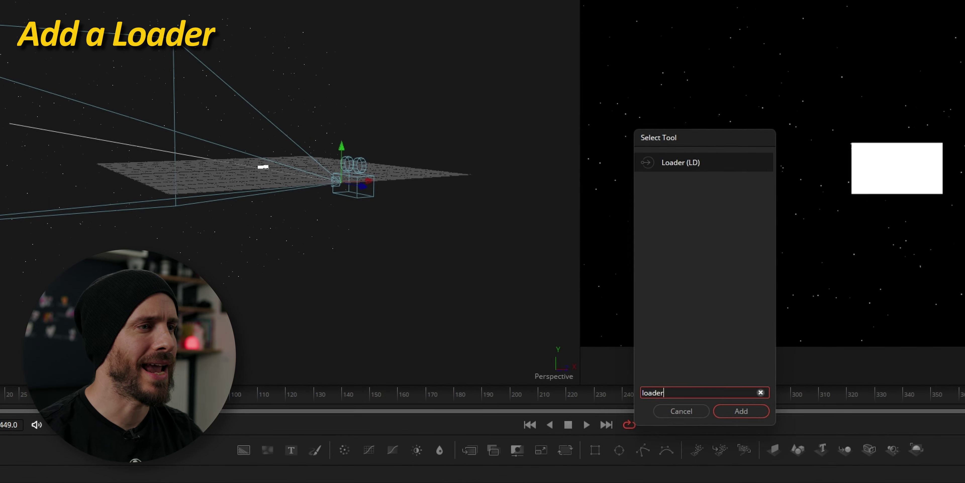
{"action": "key", "text": "Return"}
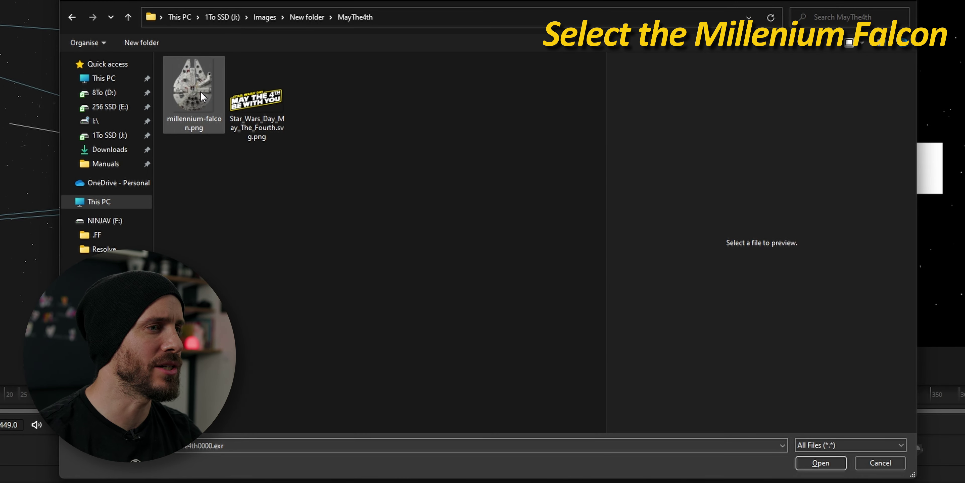
{"action": "double_click", "coordinate": [201, 91]}
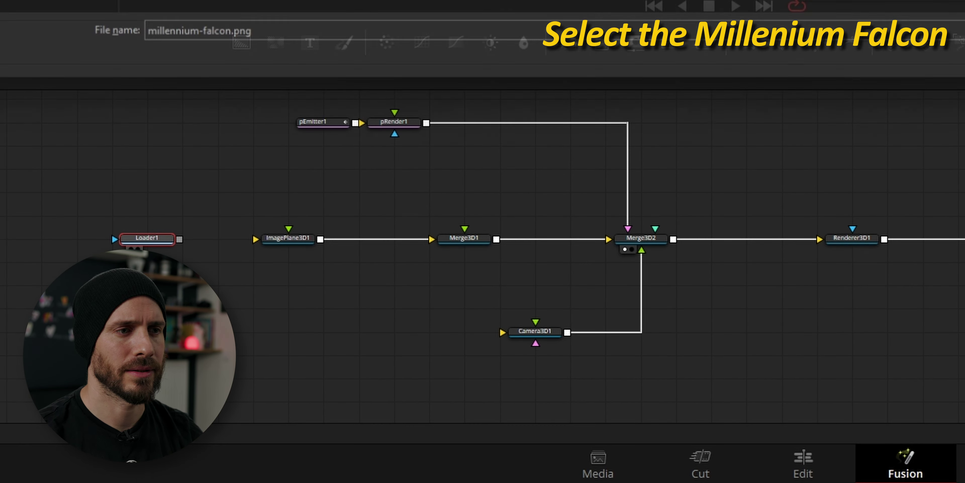
{"action": "left_click_drag", "start_coordinate": [281, 252], "coordinate": [303, 247]}
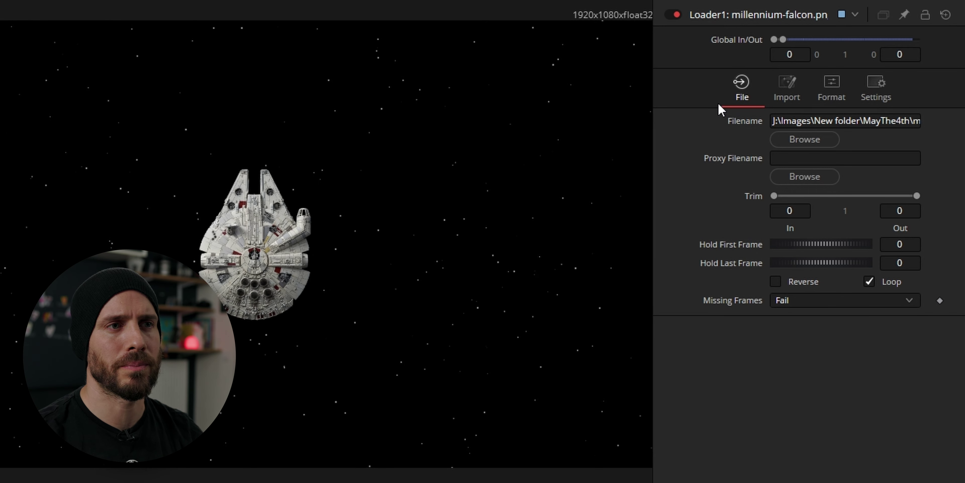
Enable Post-Multiply by Alpha on the millennium-falcon loader, and open ImagePlane3D1's transform settings
{"action": "left_click", "coordinate": [785, 88]}
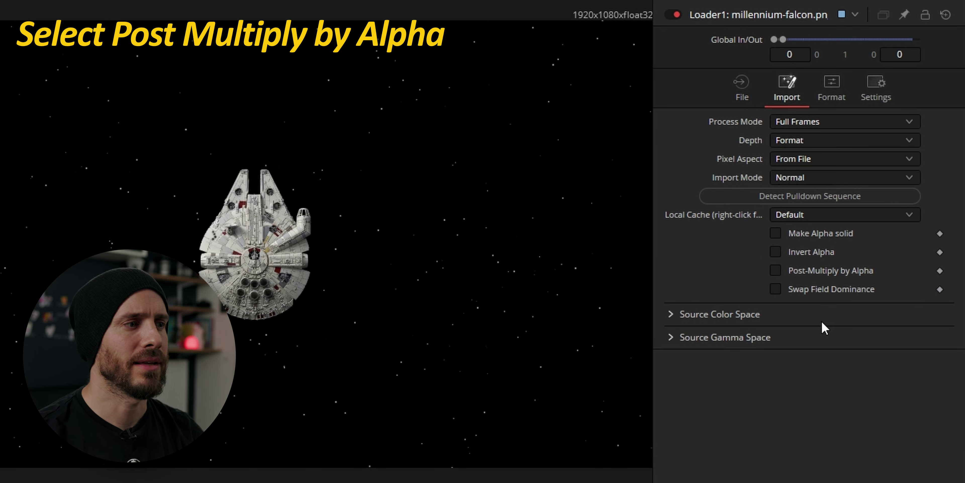
{"action": "left_click", "coordinate": [797, 274]}
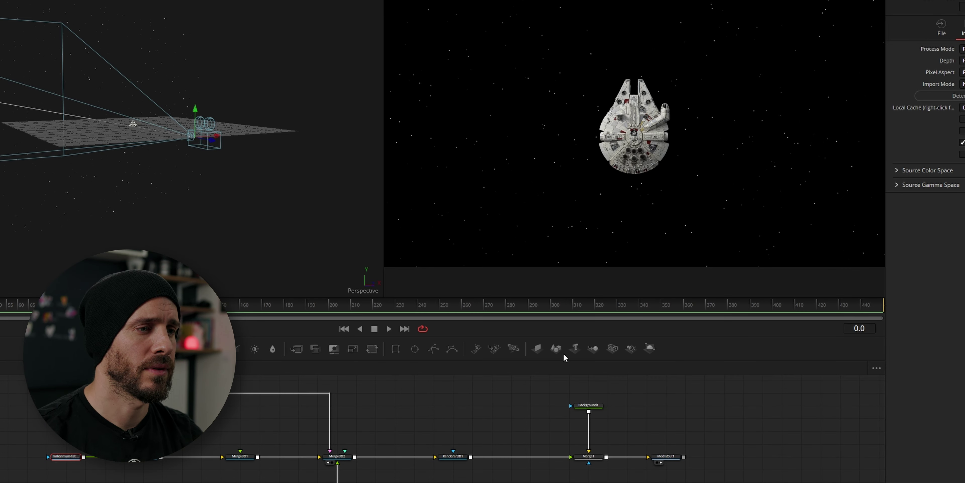
{"action": "left_click", "coordinate": [144, 459]}
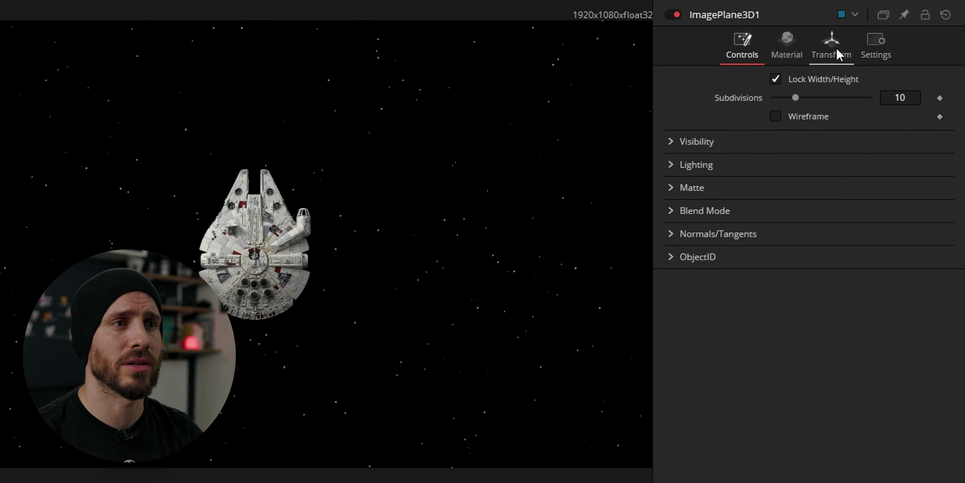
{"action": "left_click", "coordinate": [836, 48]}
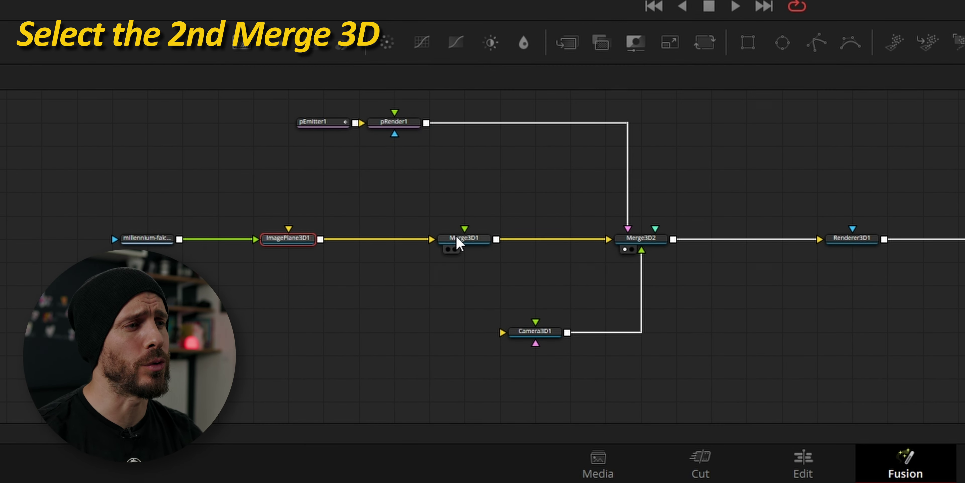
Keyframe Merge3D1's Y translation at -3.3 on frame 16
{"action": "left_click", "coordinate": [466, 243]}
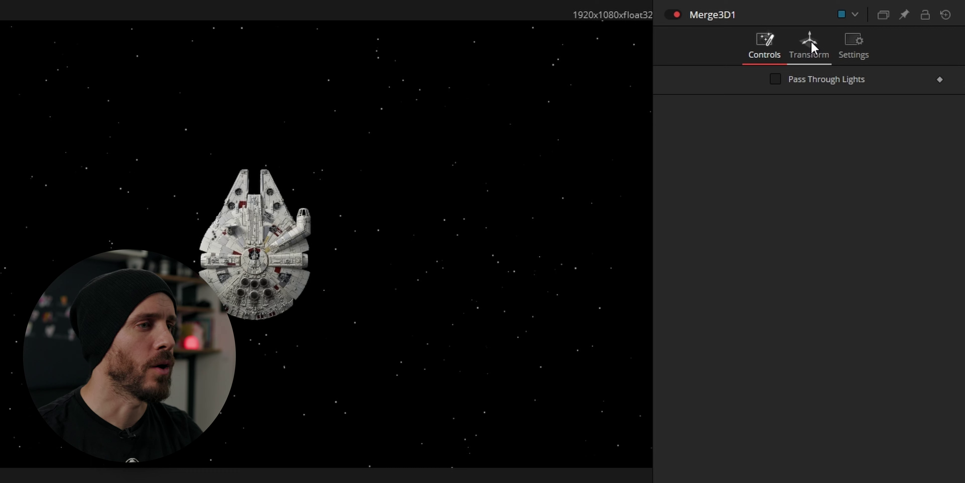
{"action": "left_click", "coordinate": [809, 45]}
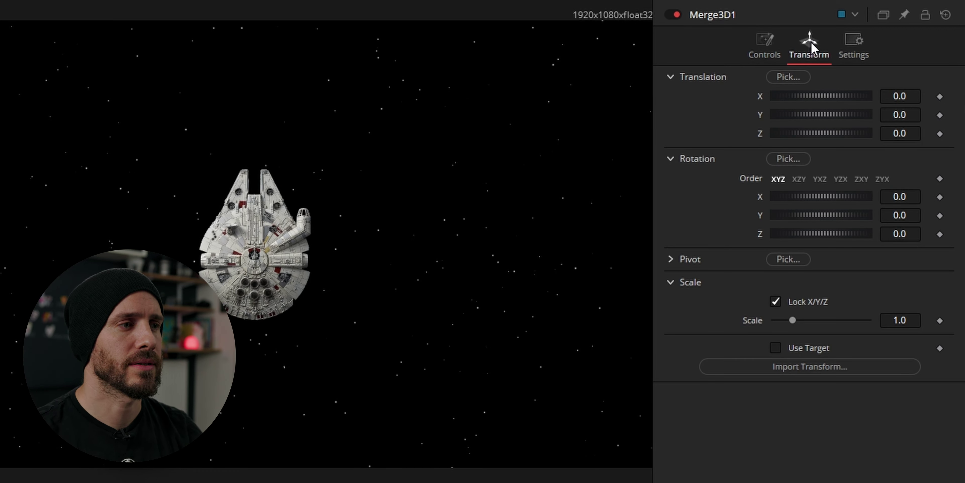
{"action": "left_click", "coordinate": [682, 449]}
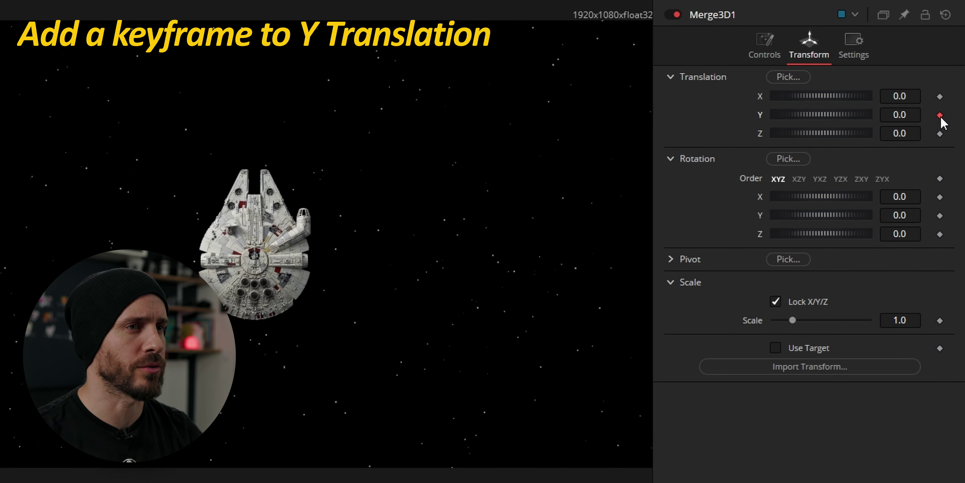
{"action": "left_click", "coordinate": [898, 114]}
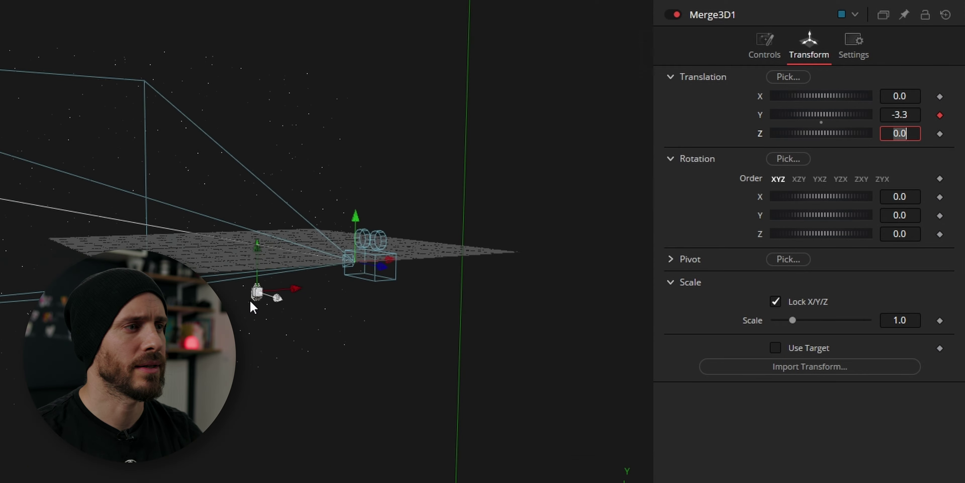
{"action": "left_click_drag", "start_coordinate": [267, 323], "coordinate": [446, 250]}
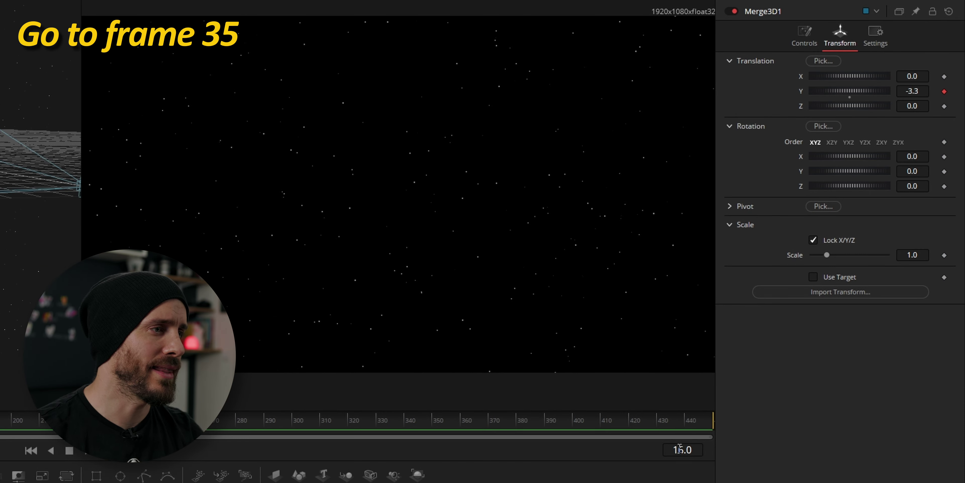
Go to frame 35 and keyframe Merge3D1's Y translation at -0.2
{"action": "left_click", "coordinate": [679, 447]}
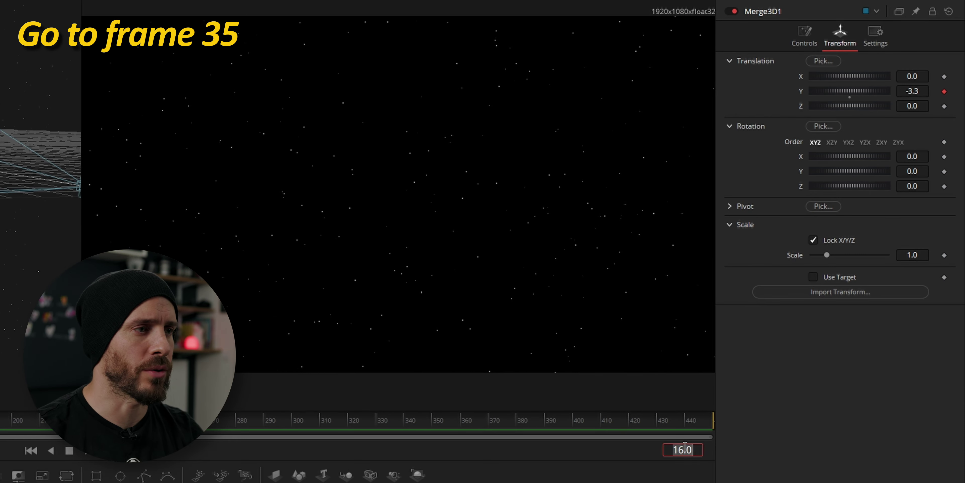
{"action": "type", "text": "35"}
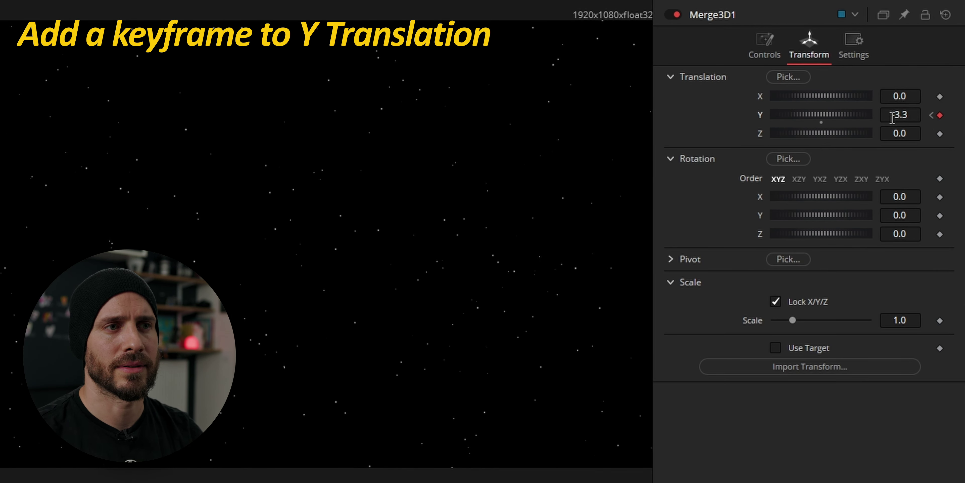
{"action": "left_click", "coordinate": [893, 118]}
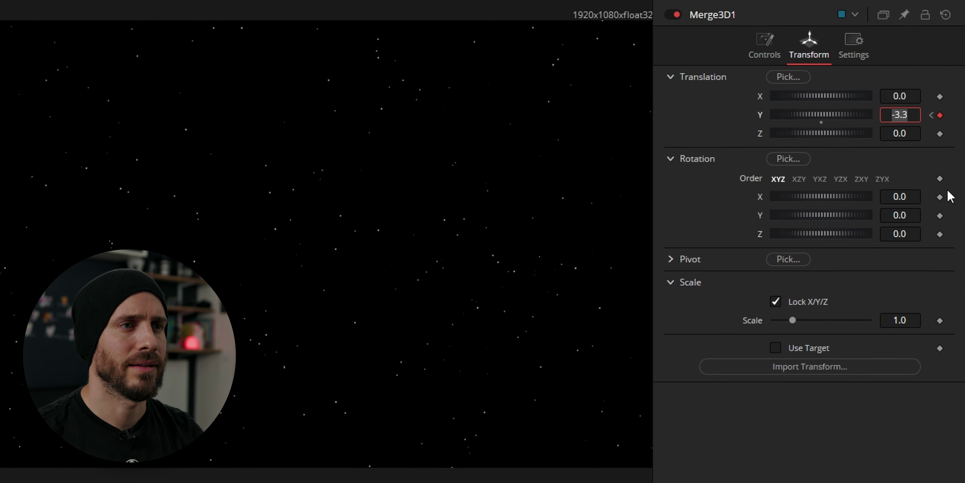
{"action": "type", "text": "-"}
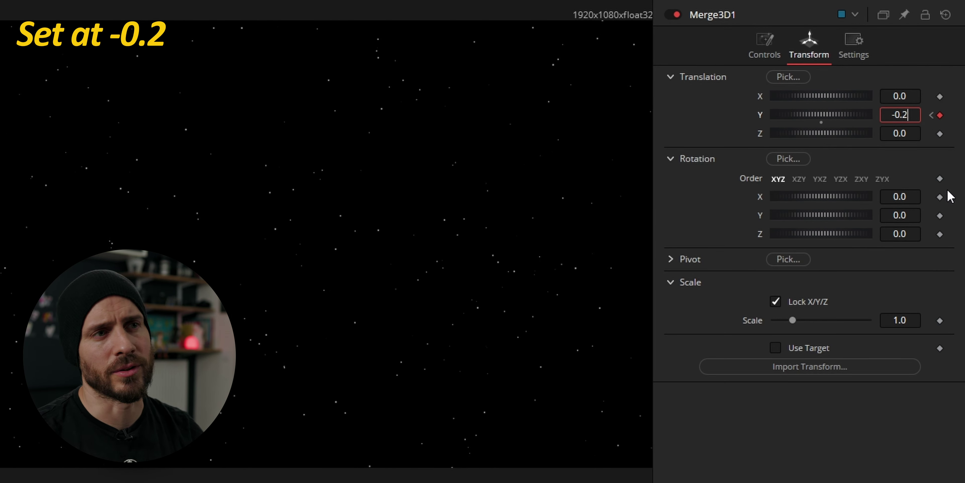
{"action": "key", "text": "Tab"}
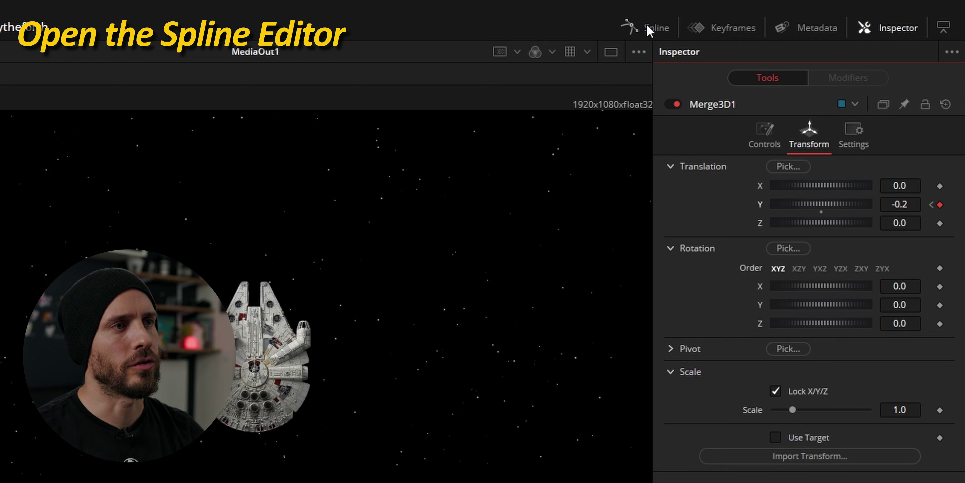
Open the Spline editor and display Merge3D1's Y Offset curve, fitted to the graph area
{"action": "left_click", "coordinate": [649, 29]}
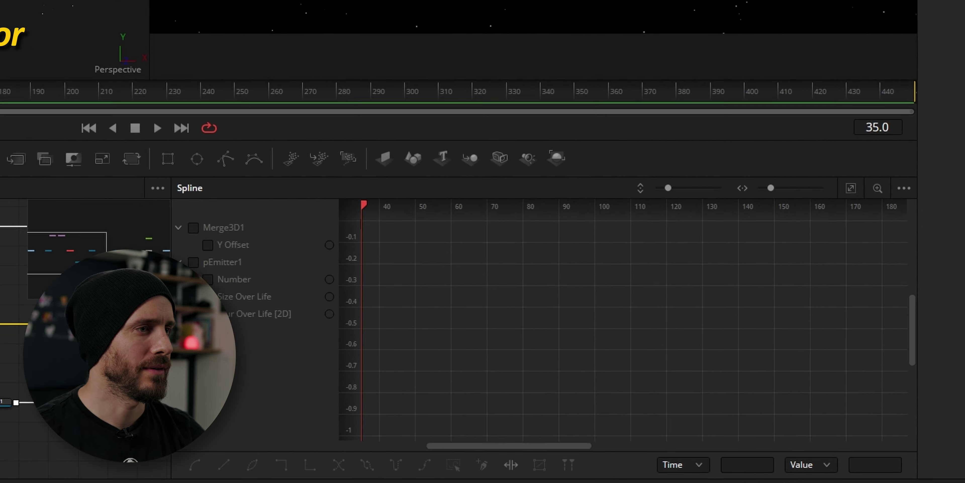
{"action": "left_click", "coordinate": [96, 176]}
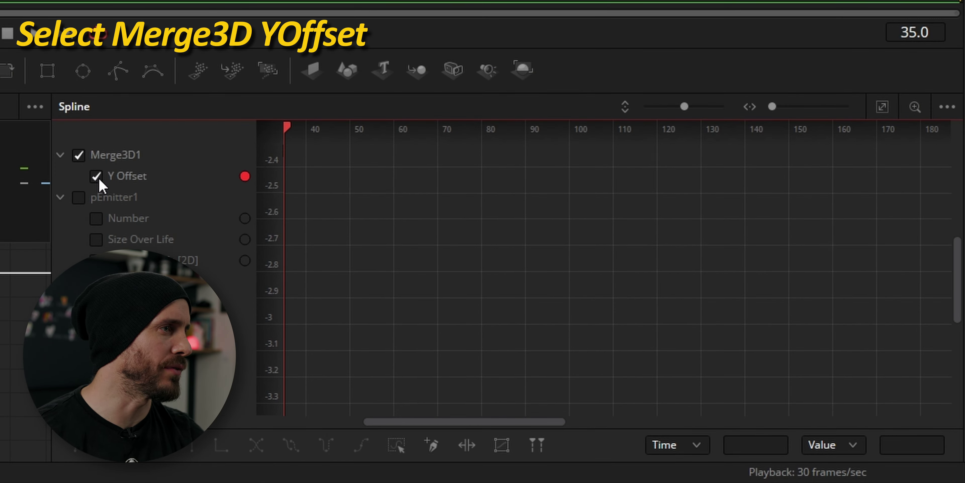
{"action": "left_click", "coordinate": [887, 110]}
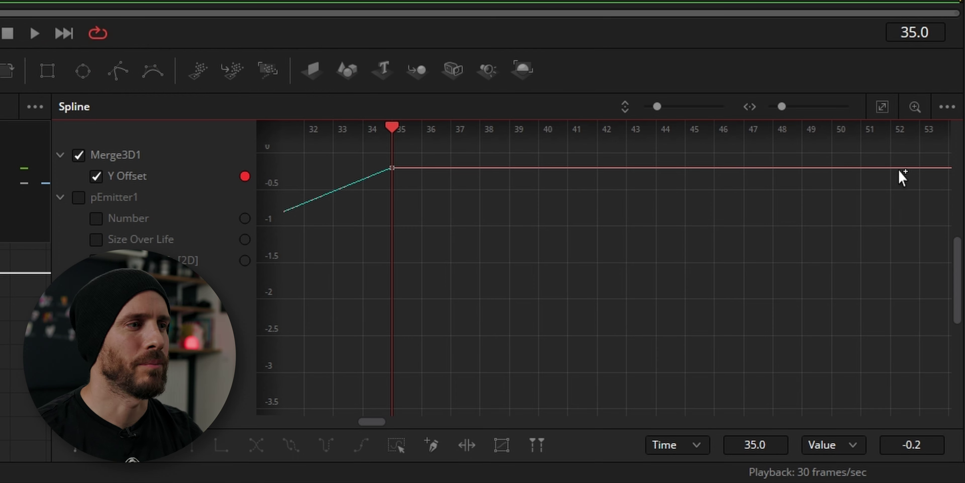
Go to frame 62 and add a keyframe to Merge3D1's Y translation
{"action": "left_click", "coordinate": [910, 32]}
{"action": "double_click", "coordinate": [909, 32]}
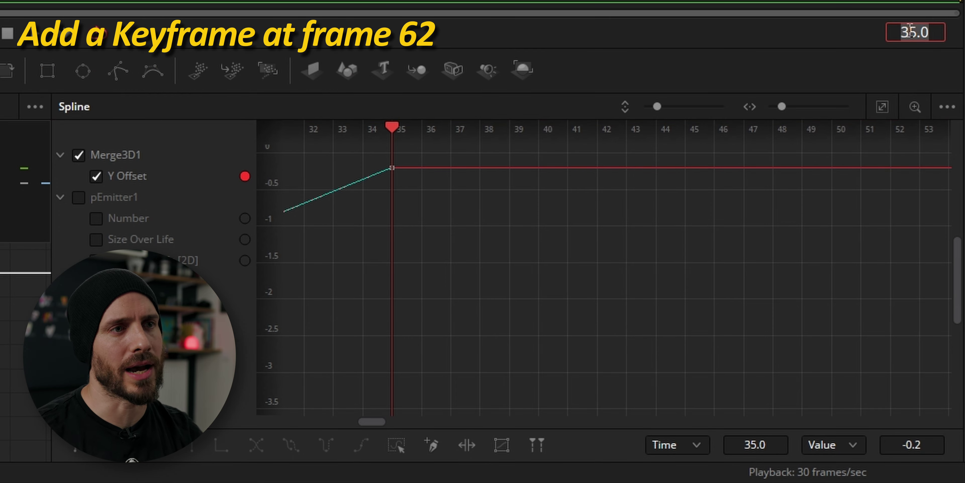
{"action": "type", "text": "6"}
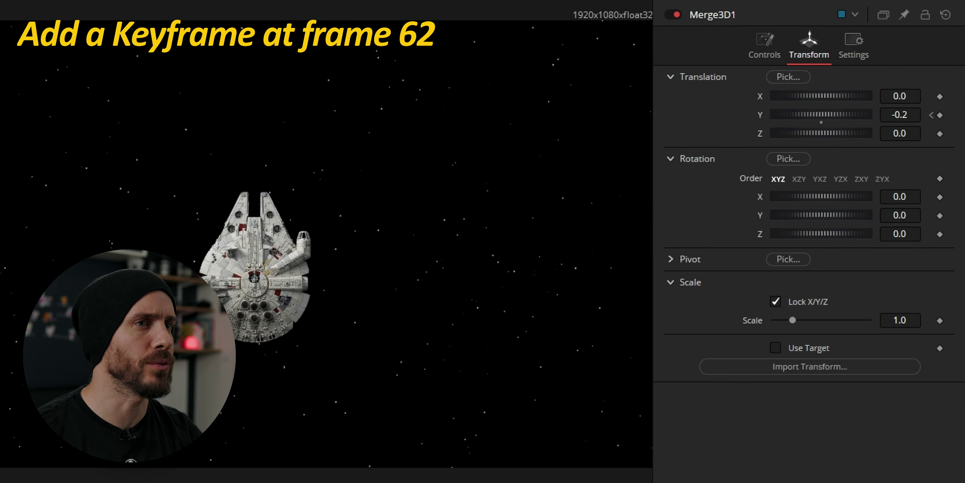
{"action": "left_click", "coordinate": [939, 116]}
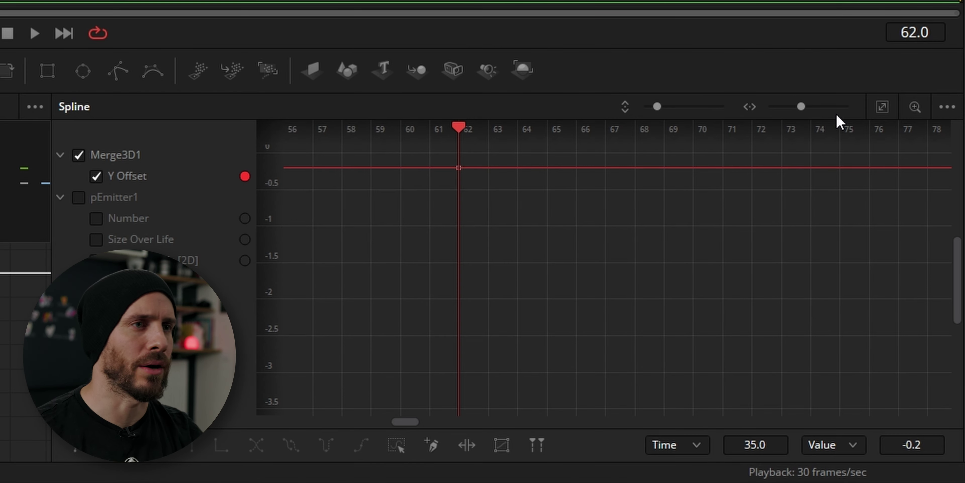
Smooth the Y Offset keyframe at frame 35 and adjust its curve handles to shape the easing
{"action": "left_click", "coordinate": [881, 108]}
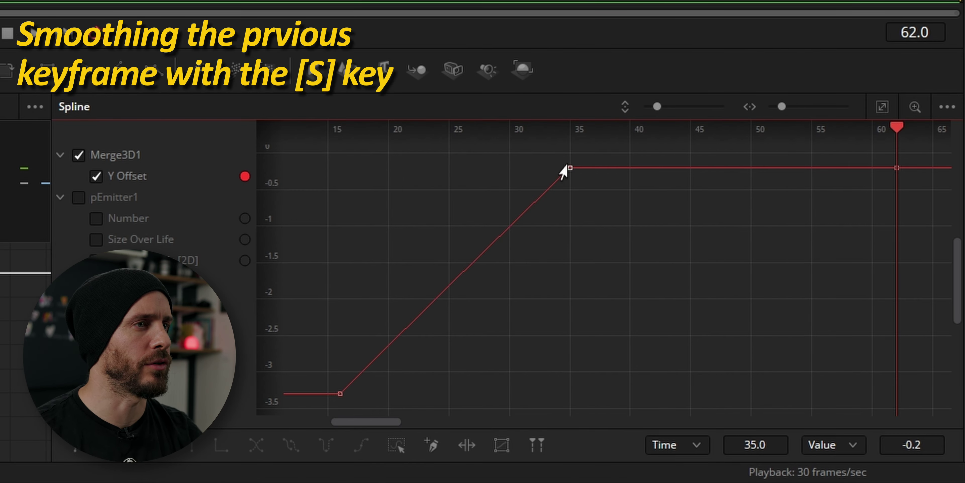
{"action": "key", "text": "s"}
{"action": "key", "text": "s"}
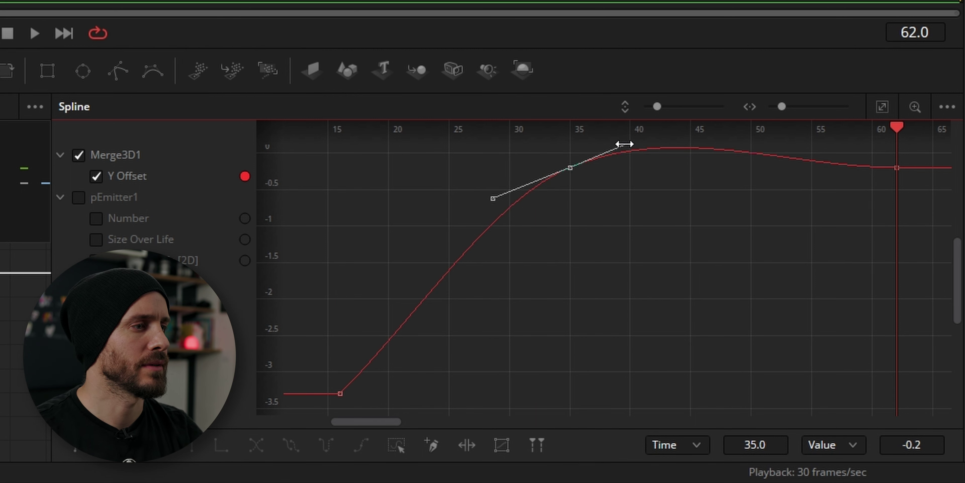
{"action": "left_click_drag", "start_coordinate": [629, 167], "coordinate": [616, 207]}
{"action": "left_click_drag", "start_coordinate": [661, 165], "coordinate": [583, 224]}
{"action": "left_click_drag", "start_coordinate": [490, 159], "coordinate": [512, 173]}
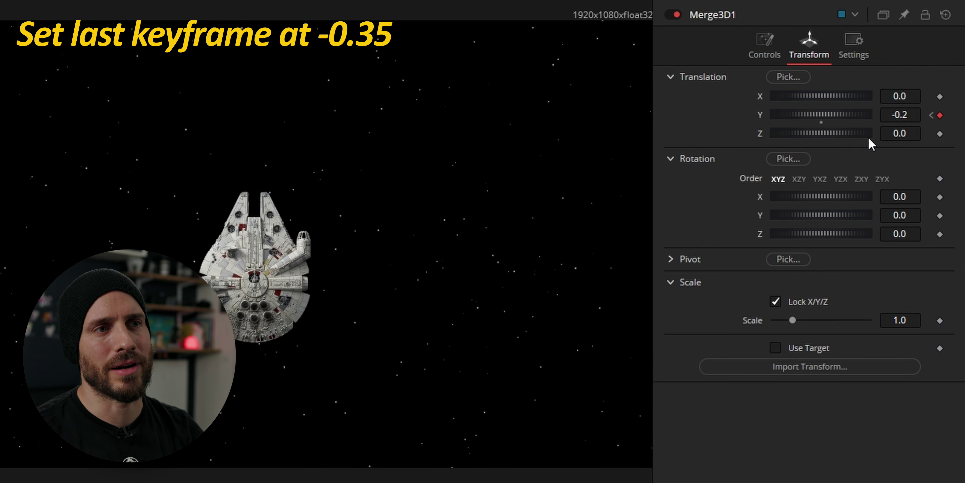
Set Merge3D1's Y translation at the frame 62 keyframe to -0.35
{"action": "left_click", "coordinate": [911, 114]}
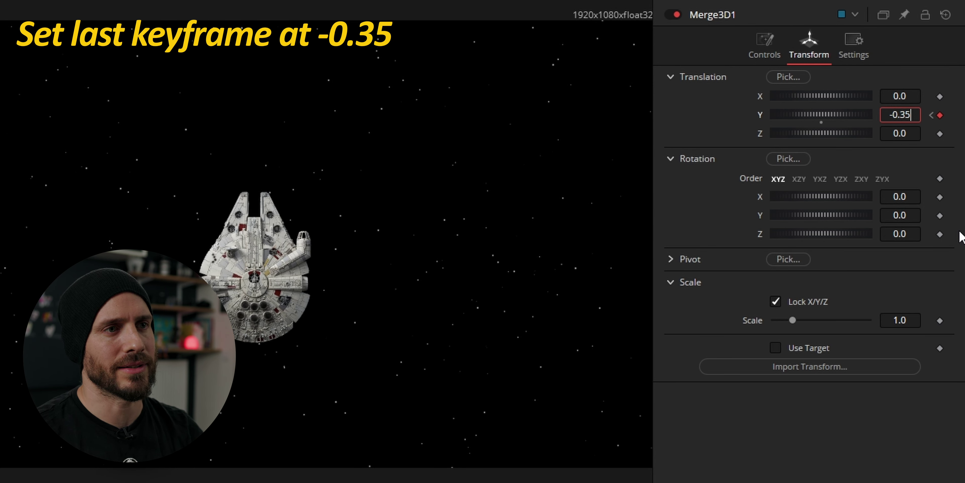
{"action": "type", "text": "-0.35"}
{"action": "key", "text": "Tab"}
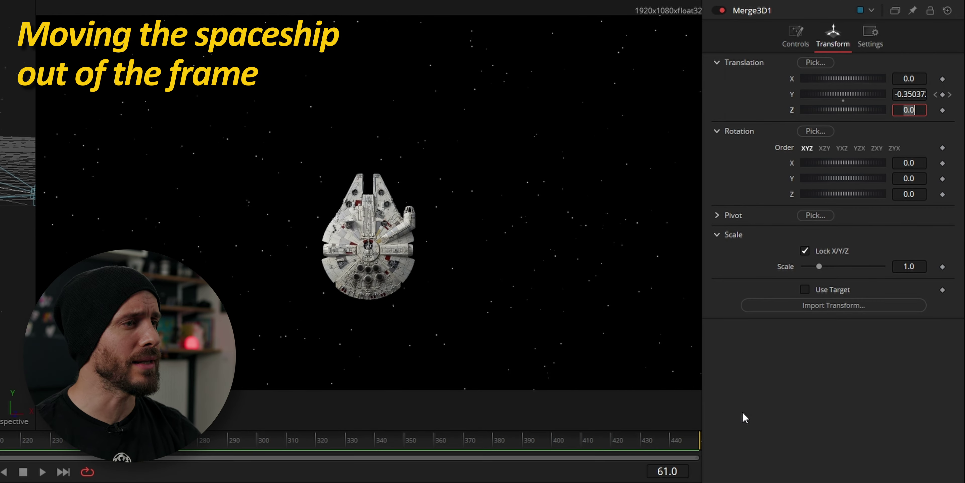
Go to frame 92 and add a keyframe to Merge3D1's Y translation
{"action": "double_click", "coordinate": [667, 471]}
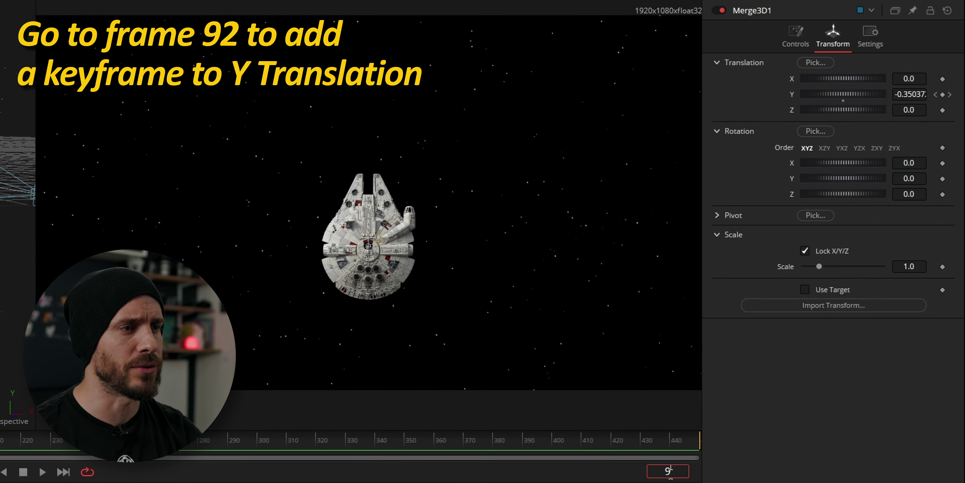
{"action": "type", "text": "92"}
{"action": "key", "text": "Return"}
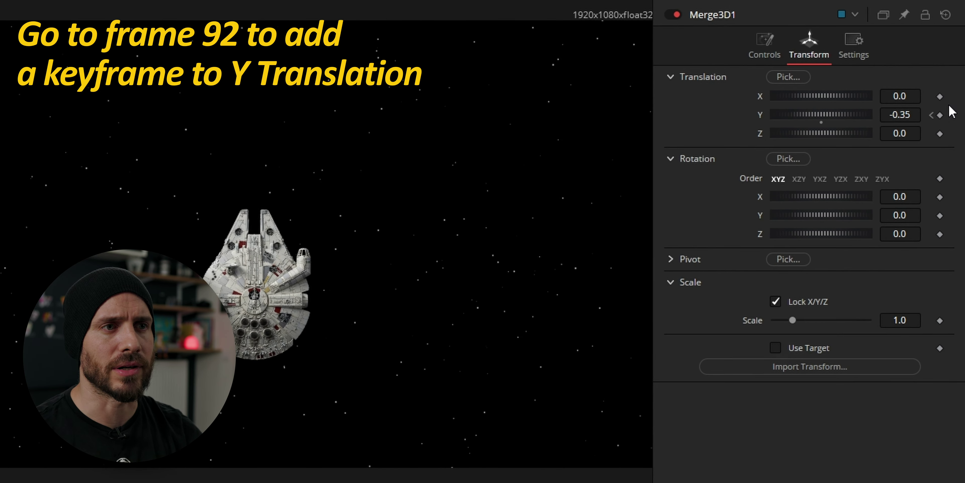
{"action": "left_click", "coordinate": [942, 94]}
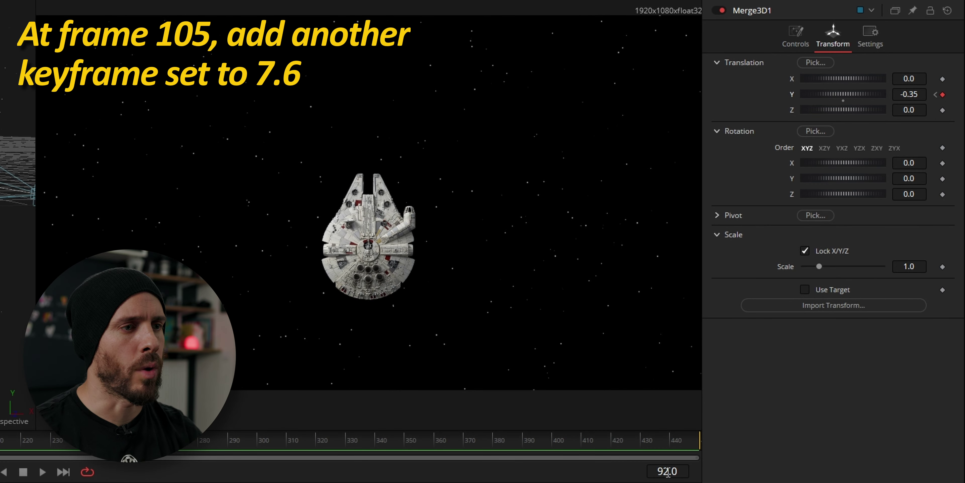
Go to frame 105 and keyframe Merge3D1's Y translation at 7.6
{"action": "double_click", "coordinate": [667, 472]}
{"action": "type", "text": "105"}
{"action": "key", "text": "Return"}
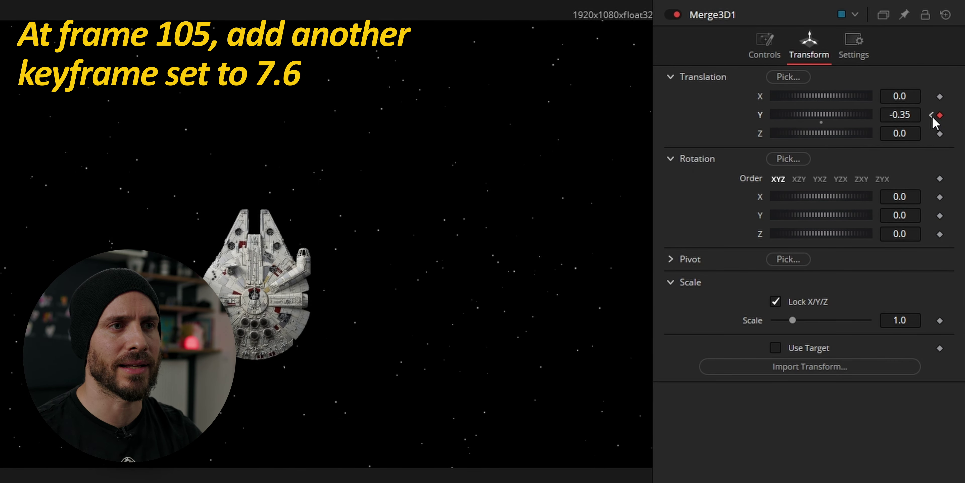
{"action": "double_click", "coordinate": [904, 115]}
{"action": "type", "text": "7.6"}
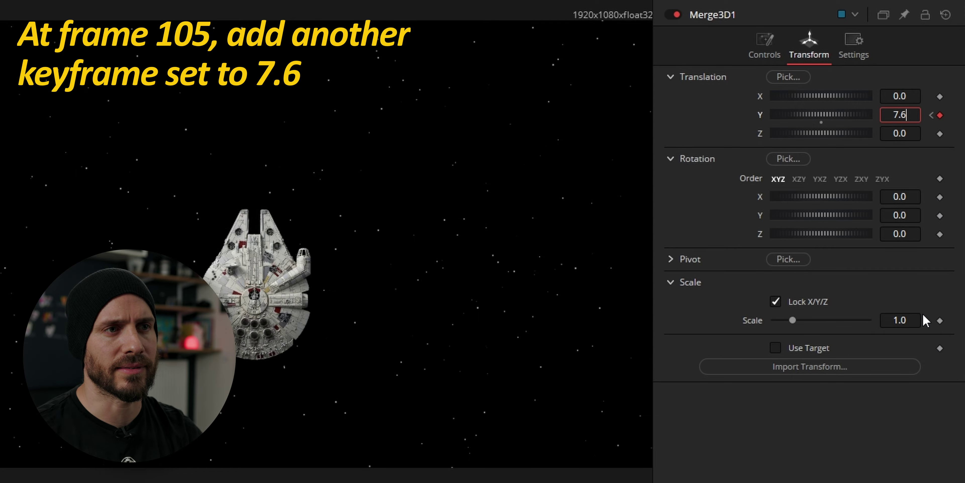
{"action": "key", "text": "Tab"}
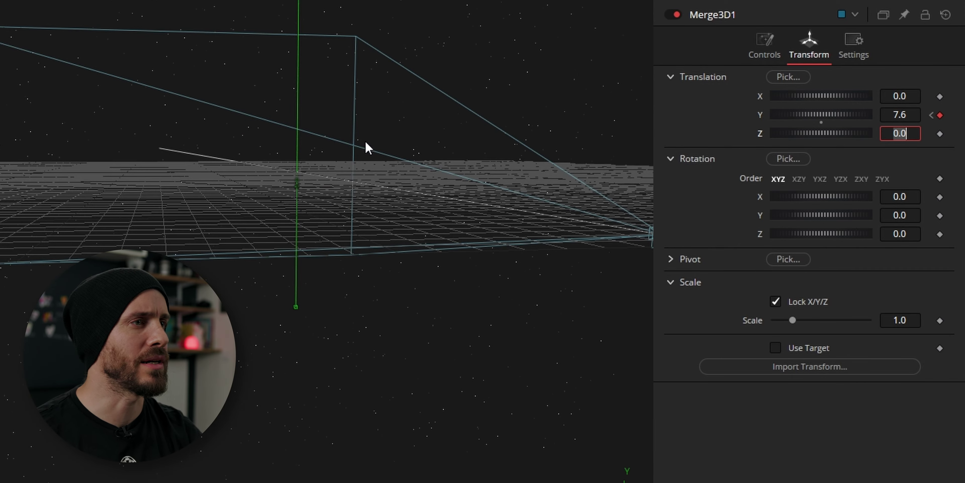
Smooth the Y Offset curve around the frame 92 keyframe by adjusting its handles, and play back the animation
{"action": "left_click_drag", "start_coordinate": [368, 147], "coordinate": [351, 196]}
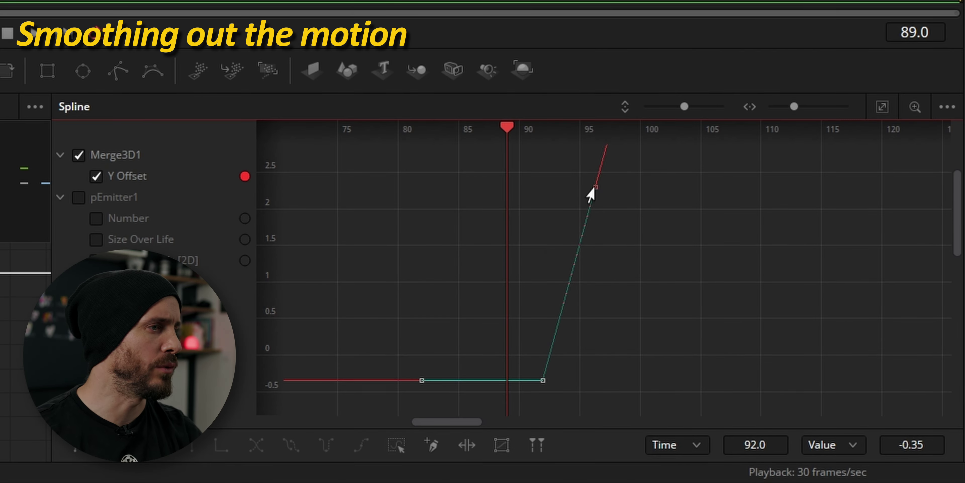
{"action": "left_click_drag", "start_coordinate": [544, 380], "coordinate": [577, 377]}
{"action": "left_click_drag", "start_coordinate": [422, 380], "coordinate": [512, 376]}
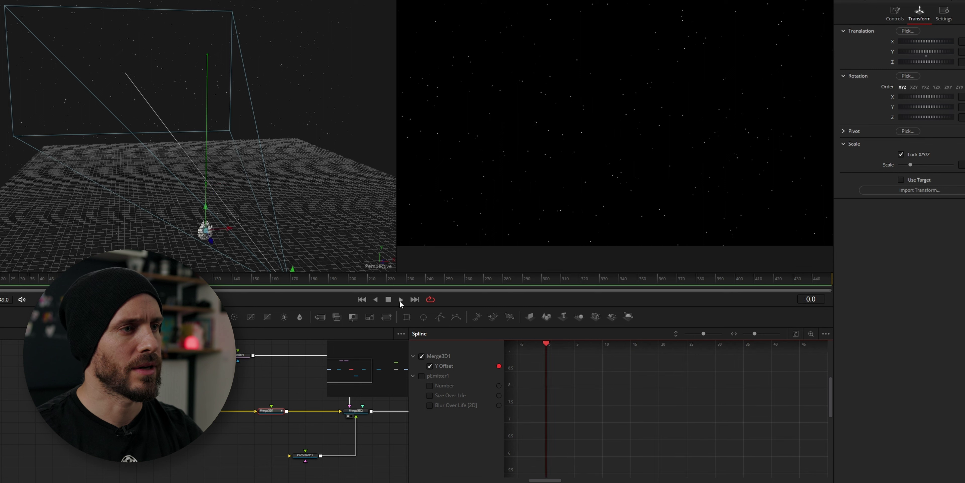
{"action": "left_click", "coordinate": [400, 299]}
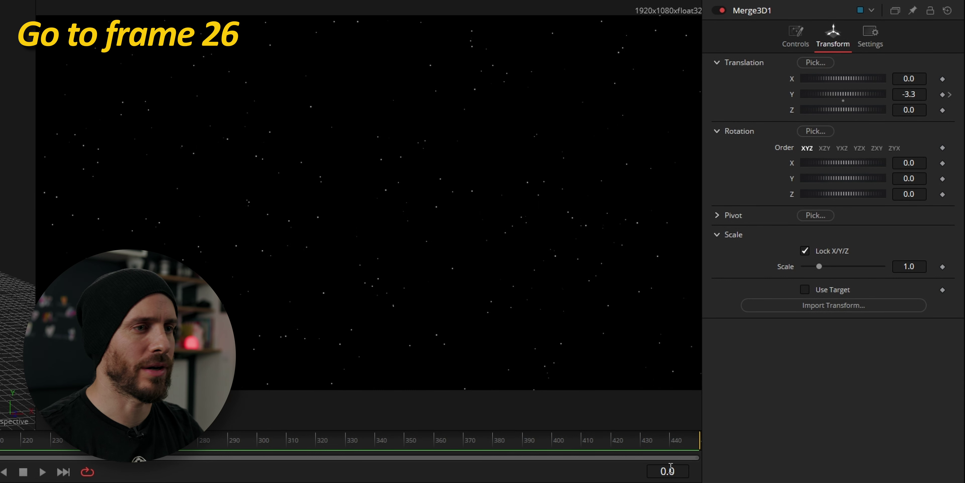
Go to frame 26 and keyframe Merge3D1's Z translation at -0.9
{"action": "left_click", "coordinate": [671, 469]}
{"action": "type", "text": "296"}
{"action": "key", "text": "Return"}
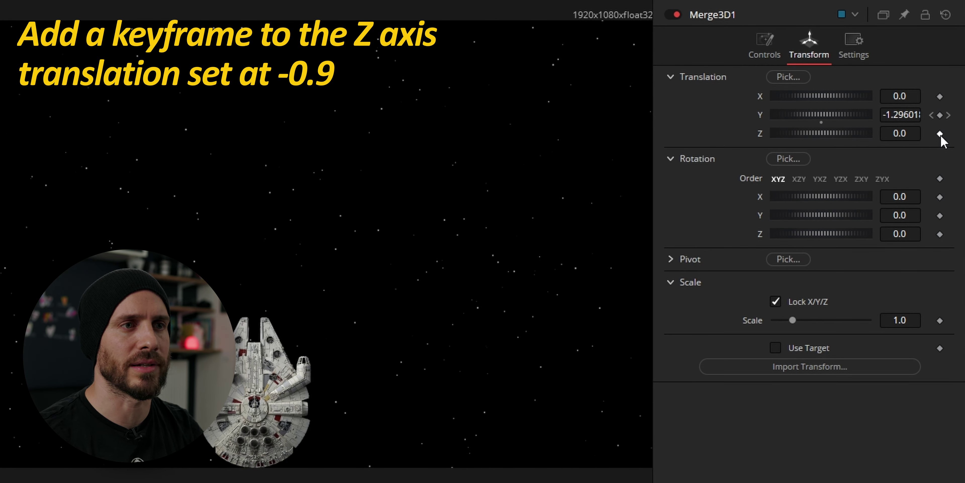
{"action": "left_click", "coordinate": [898, 134]}
{"action": "type", "text": "-0."}
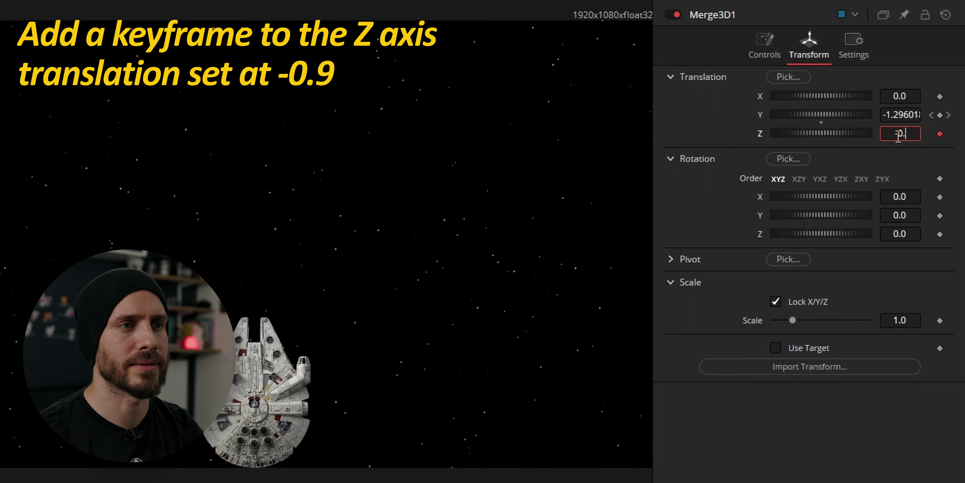
{"action": "type", "text": "9"}
{"action": "key", "text": "Tab"}
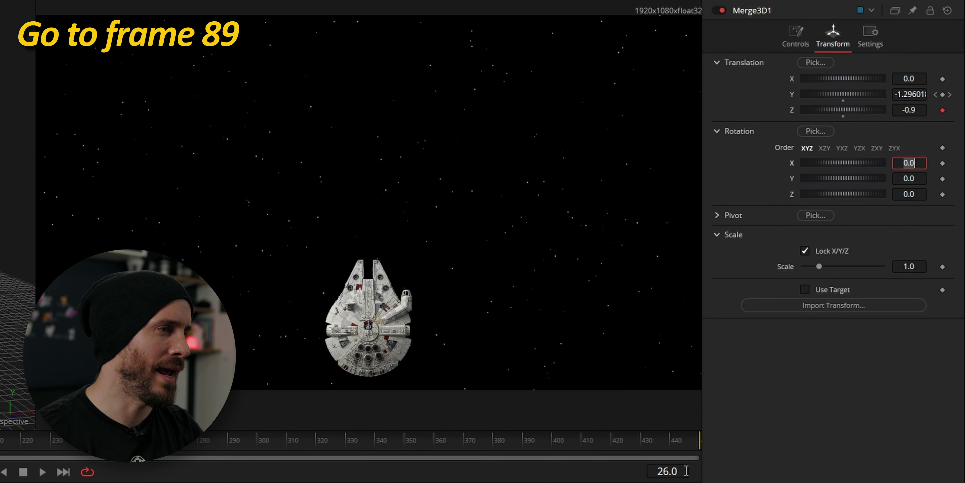
Go to frame 89 and keyframe Merge3D1's Z translation at -0.6
{"action": "left_click", "coordinate": [669, 472]}
{"action": "type", "text": "89"}
{"action": "key", "text": "Return"}
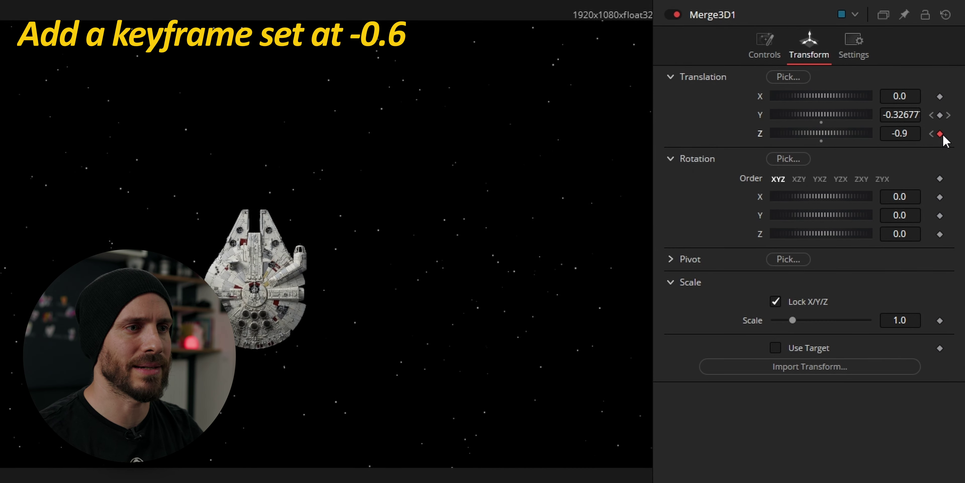
{"action": "left_click", "coordinate": [901, 133]}
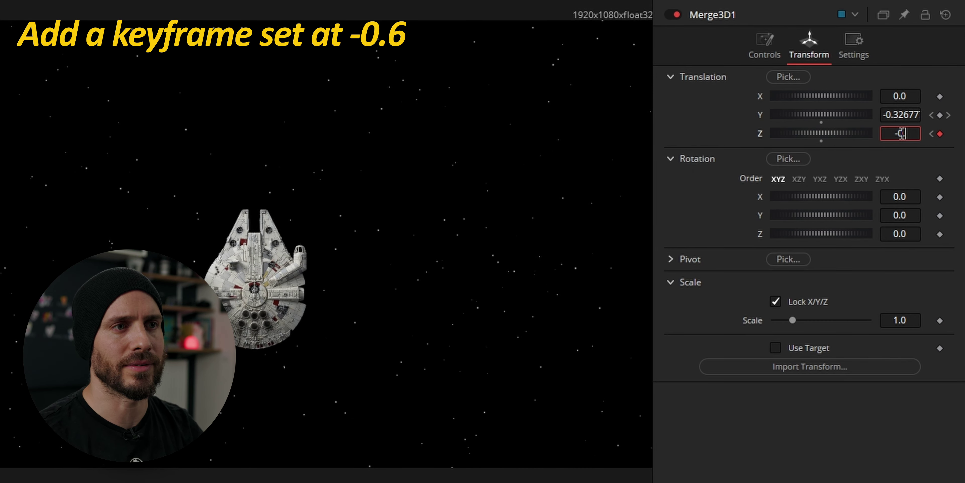
{"action": "type", "text": "-0.6"}
{"action": "key", "text": "Tab"}
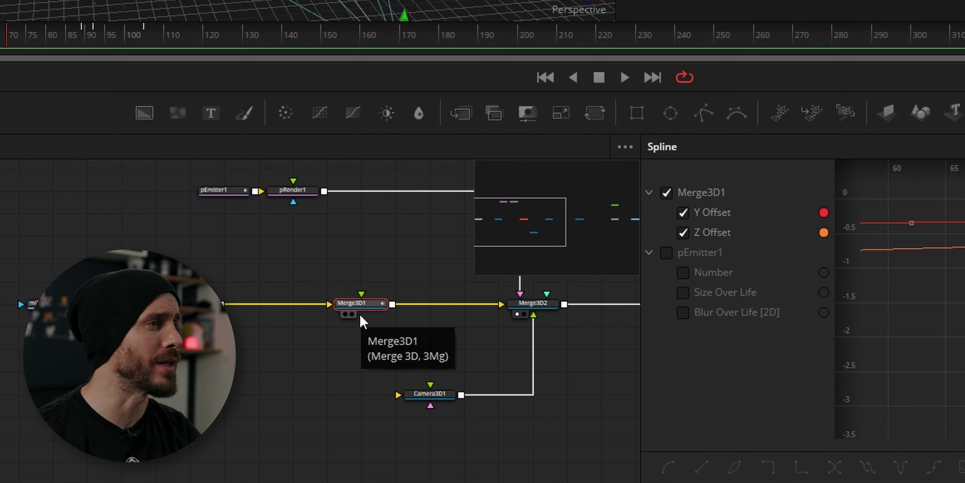
Add a Background node above the millennium-falcon loader and connect it to a new Image Plane 3D node
{"action": "left_click_drag", "start_coordinate": [144, 114], "coordinate": [56, 270]}
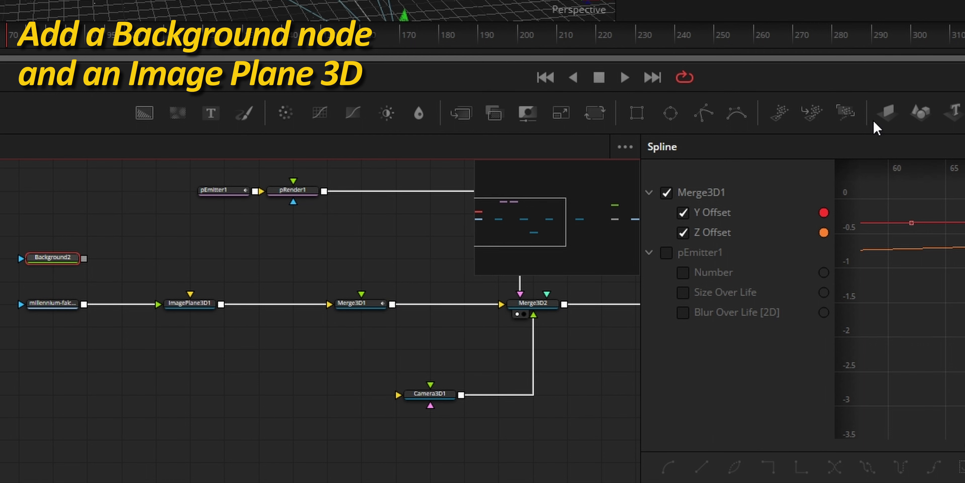
{"action": "left_click", "coordinate": [887, 115]}
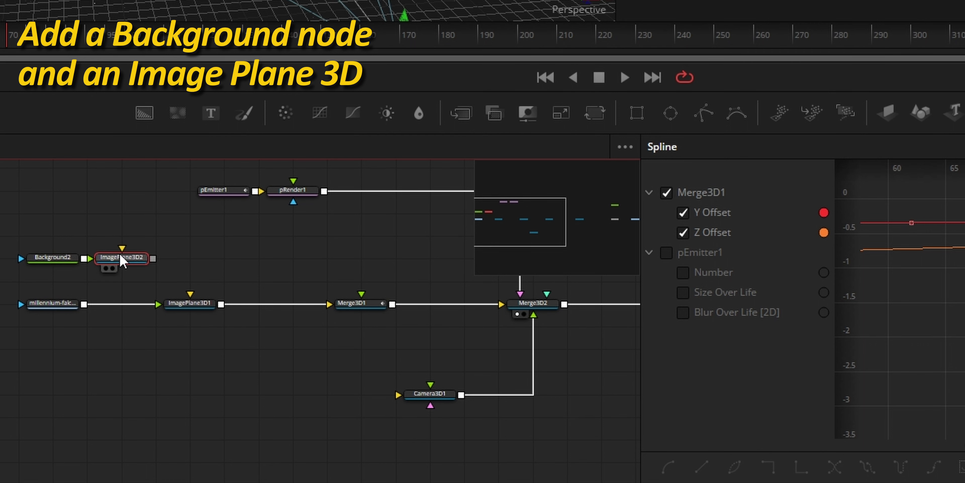
{"action": "left_click_drag", "start_coordinate": [122, 258], "coordinate": [177, 259]}
Set the new Background node's image size to 256 x 256
{"action": "left_click", "coordinate": [45, 258]}
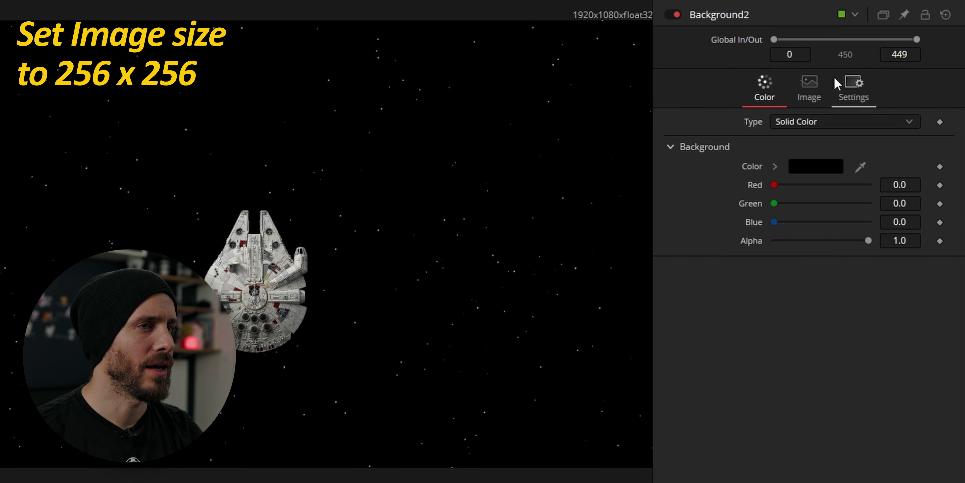
{"action": "left_click", "coordinate": [810, 85]}
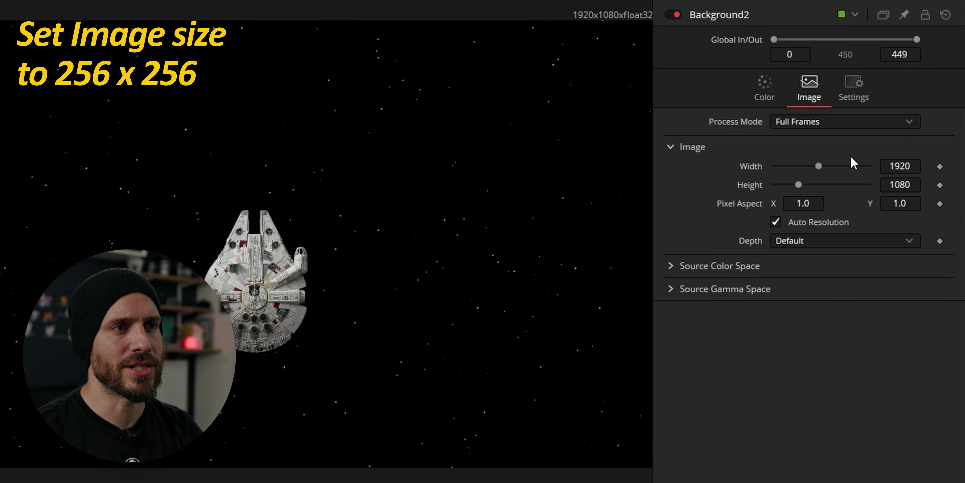
{"action": "left_click", "coordinate": [900, 167]}
{"action": "key", "text": "Tab"}
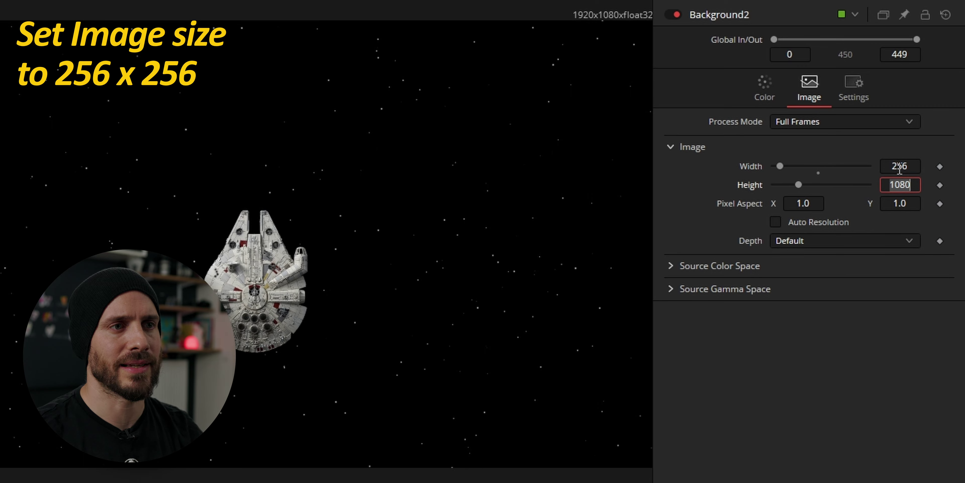
{"action": "type", "text": "256"}
{"action": "key", "text": "Tab"}
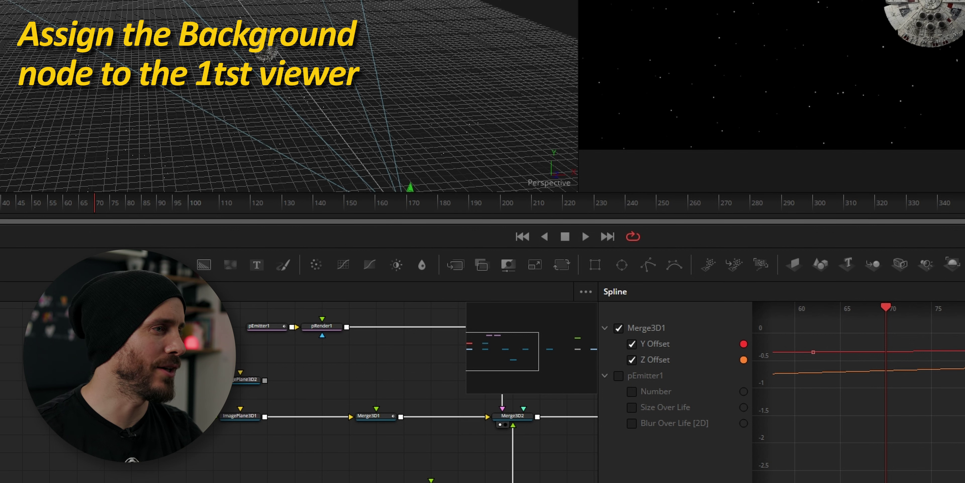
Show Background2 in the first viewer and change its color type to Gradient with a Radial gradient type
{"action": "left_click_drag", "start_coordinate": [131, 379], "coordinate": [224, 43]}
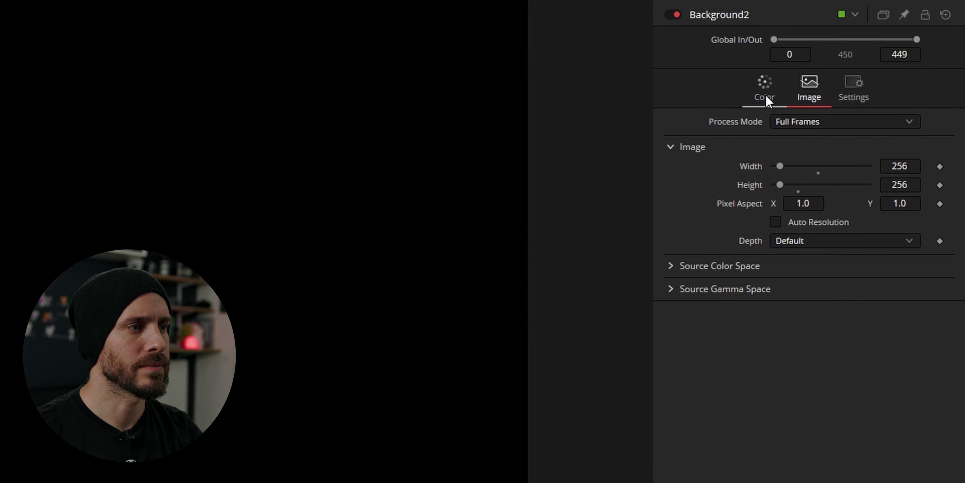
{"action": "left_click", "coordinate": [765, 95]}
{"action": "left_click", "coordinate": [869, 121]}
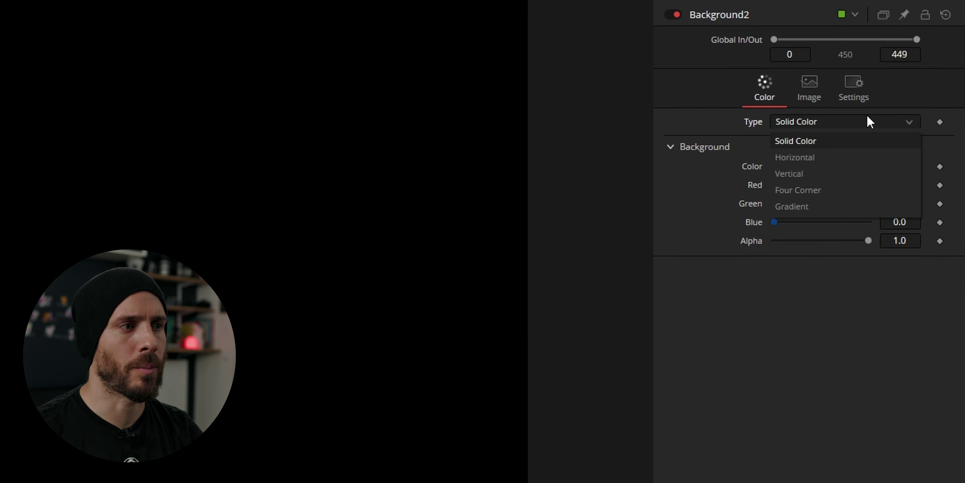
{"action": "left_click", "coordinate": [821, 206]}
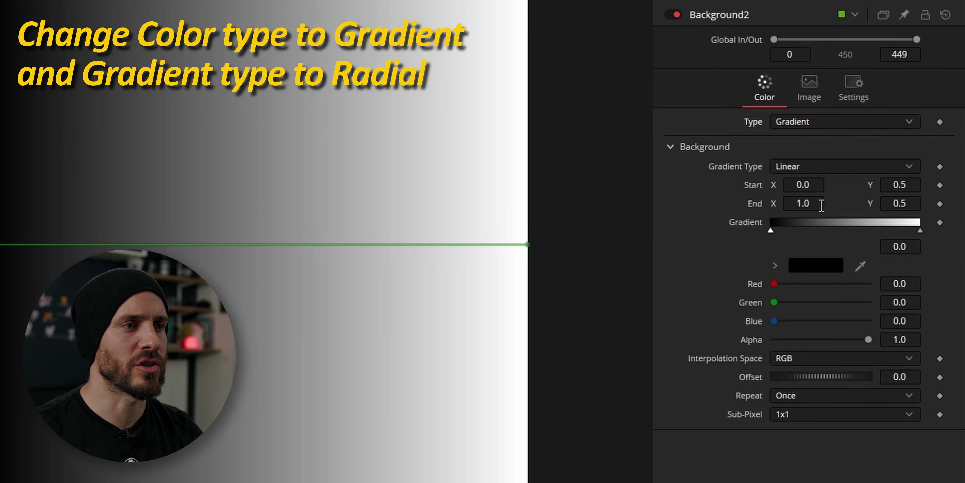
{"action": "left_click", "coordinate": [827, 168]}
{"action": "left_click", "coordinate": [809, 251]}
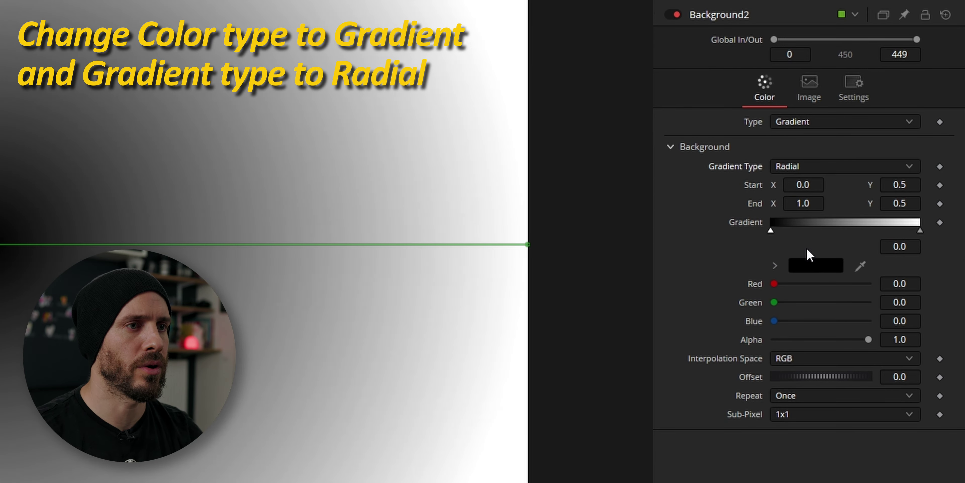
Set Background2's radial gradient start to X 0.5, Y 1.0 and its end to X 0.5, Y 0.0
{"action": "left_click", "coordinate": [808, 184]}
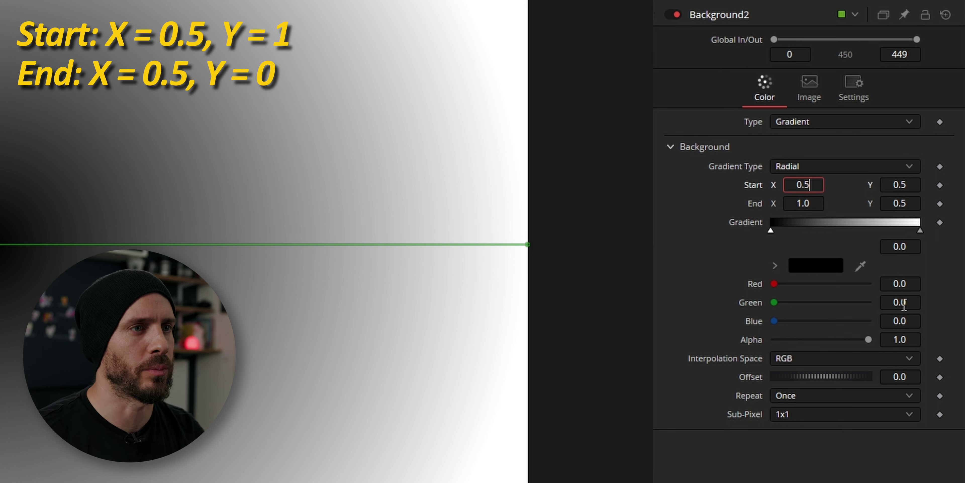
{"action": "key", "text": "Tab"}
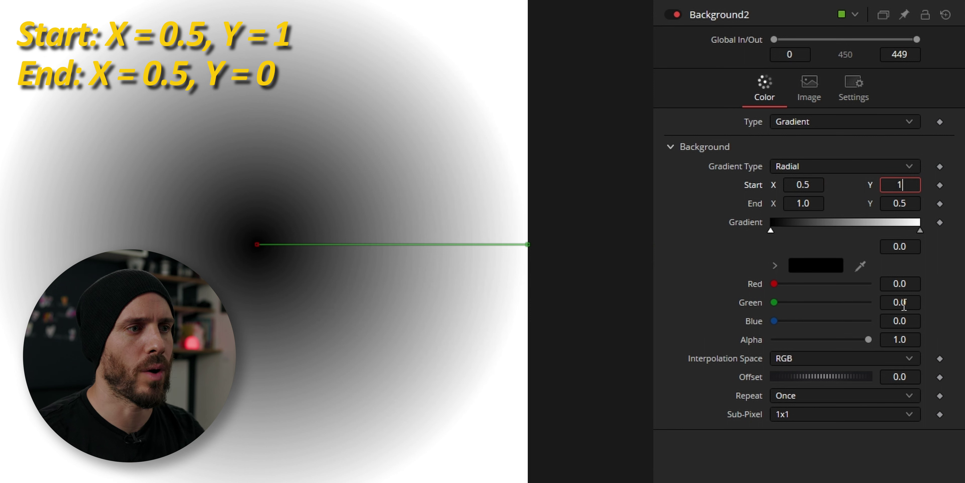
{"action": "key", "text": "Tab"}
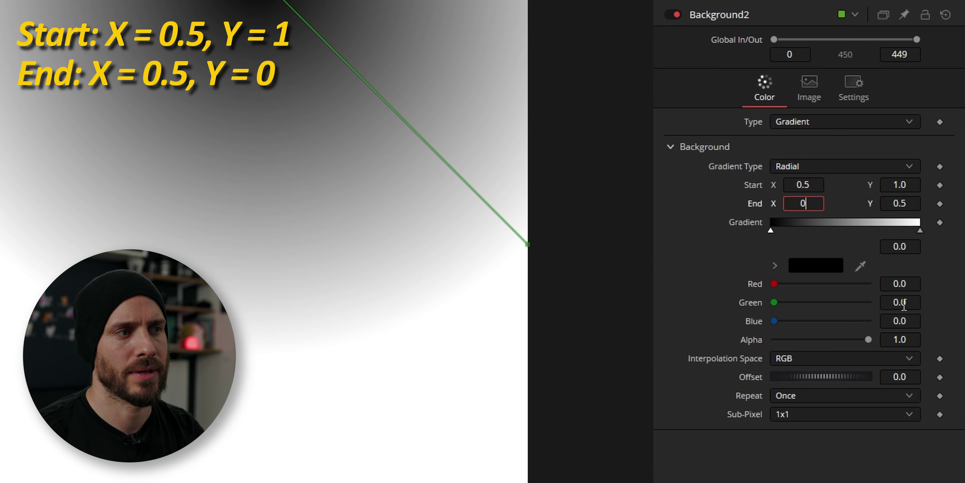
{"action": "key", "text": "Tab"}
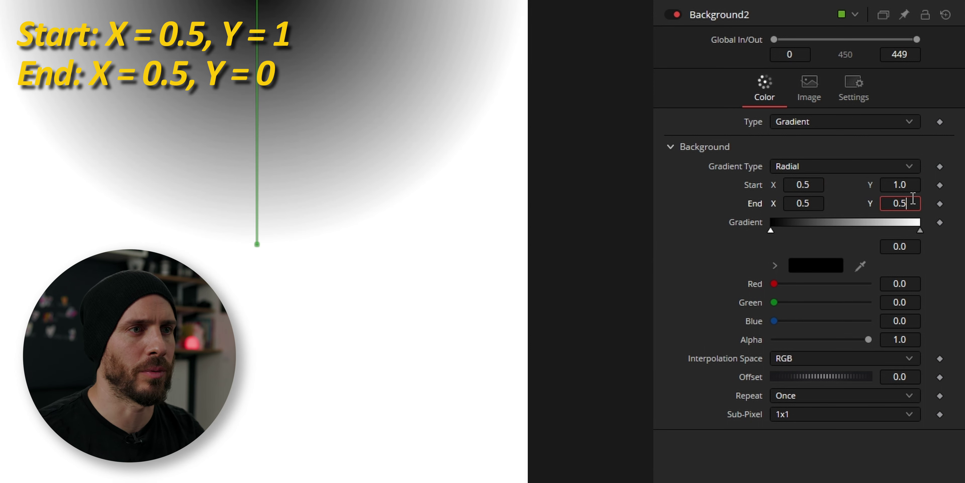
{"action": "type", "text": "0.0"}
{"action": "key", "text": "Tab"}
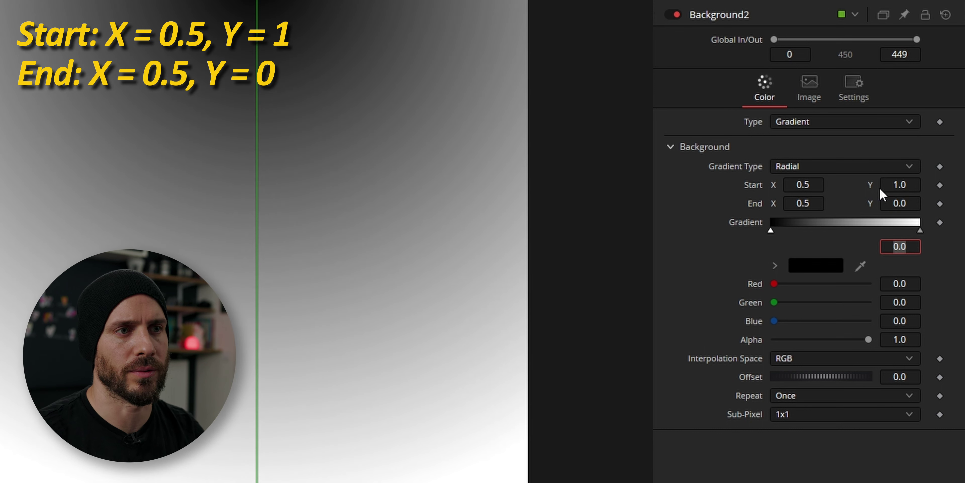
Change the gradient's starting color from black to a cyan blue with hue about 0.528, saturation 0.922 and value 0.772
{"action": "left_click", "coordinate": [774, 225]}
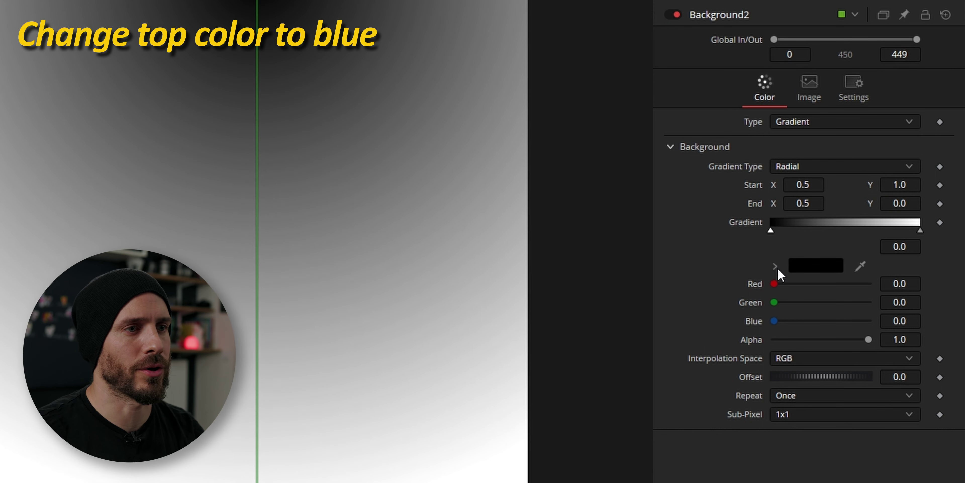
{"action": "left_click", "coordinate": [775, 266]}
{"action": "left_click", "coordinate": [904, 326]}
{"action": "left_click_drag", "start_coordinate": [880, 284], "coordinate": [886, 300]}
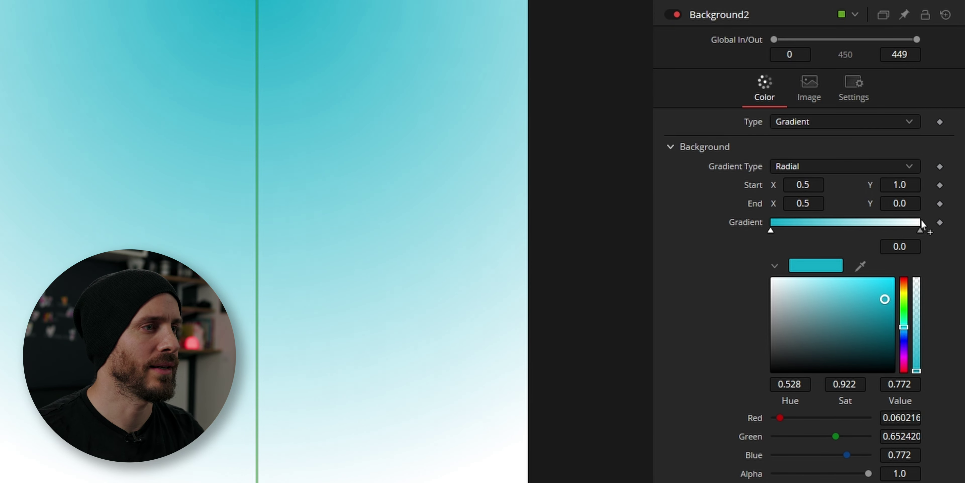
Move the gradient's white stop to about 0.567, set its alpha to 0 and change its color to black
{"action": "left_click_drag", "start_coordinate": [920, 230], "coordinate": [855, 235]}
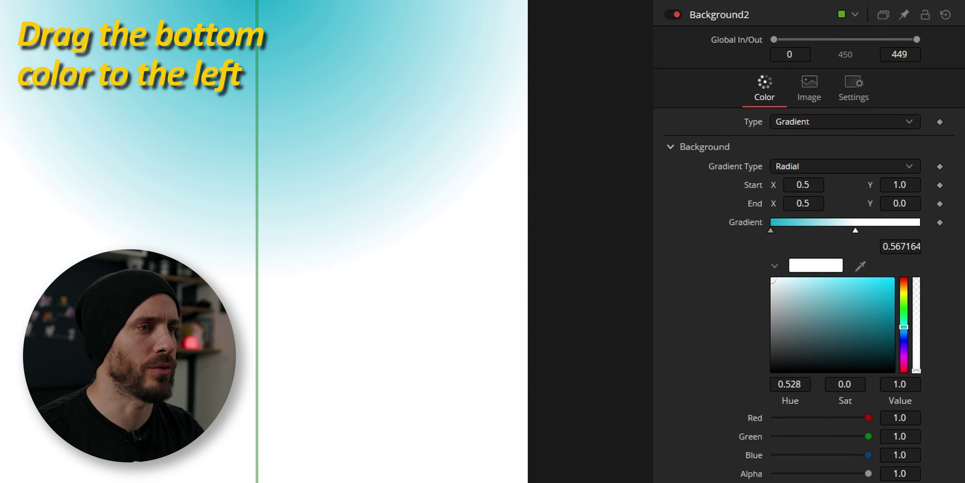
{"action": "left_click_drag", "start_coordinate": [868, 473], "coordinate": [766, 473]}
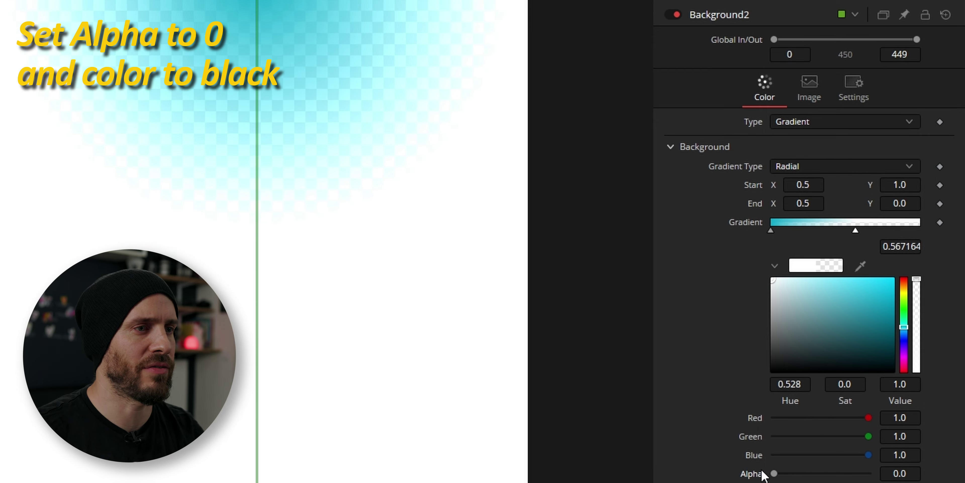
{"action": "left_click_drag", "start_coordinate": [786, 319], "coordinate": [763, 375]}
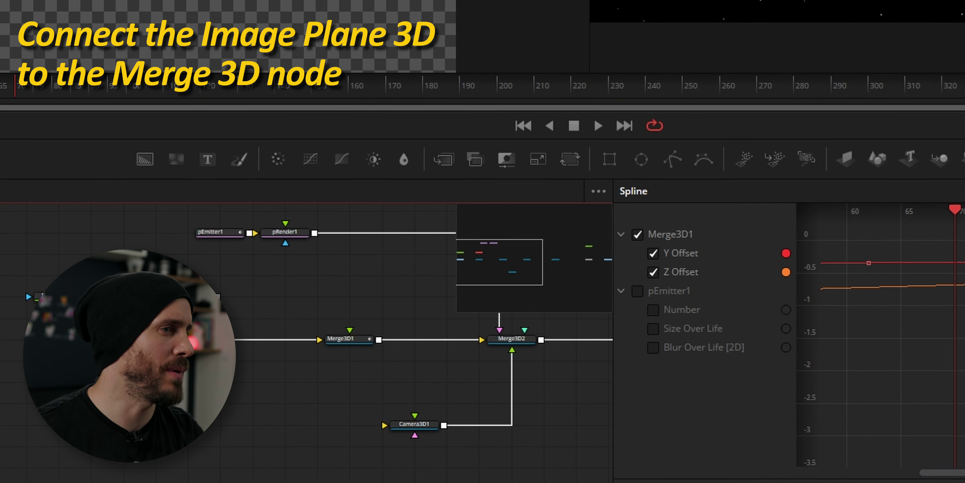
Connect the glow's Image Plane 3D node to Merge3D1 and display the image plane in the first viewer
{"action": "left_click_drag", "start_coordinate": [218, 296], "coordinate": [345, 340]}
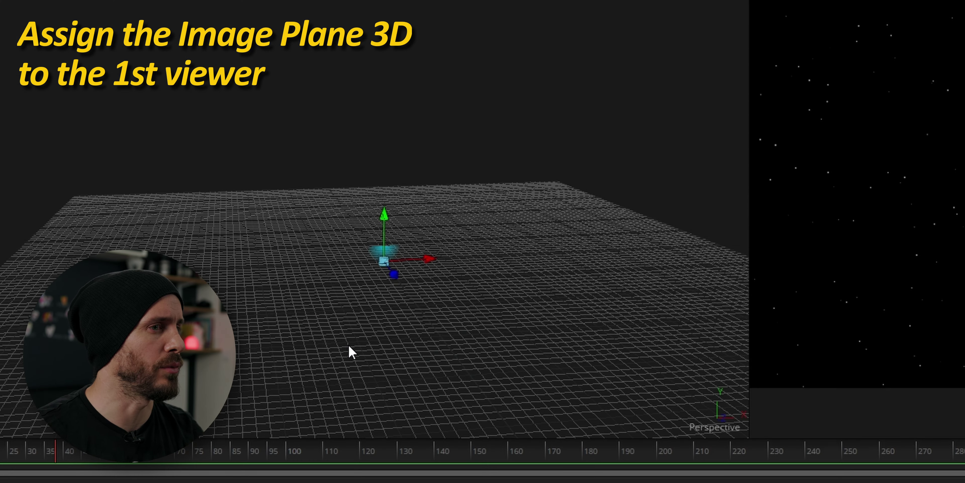
{"action": "left_click_drag", "start_coordinate": [352, 352], "coordinate": [362, 198]}
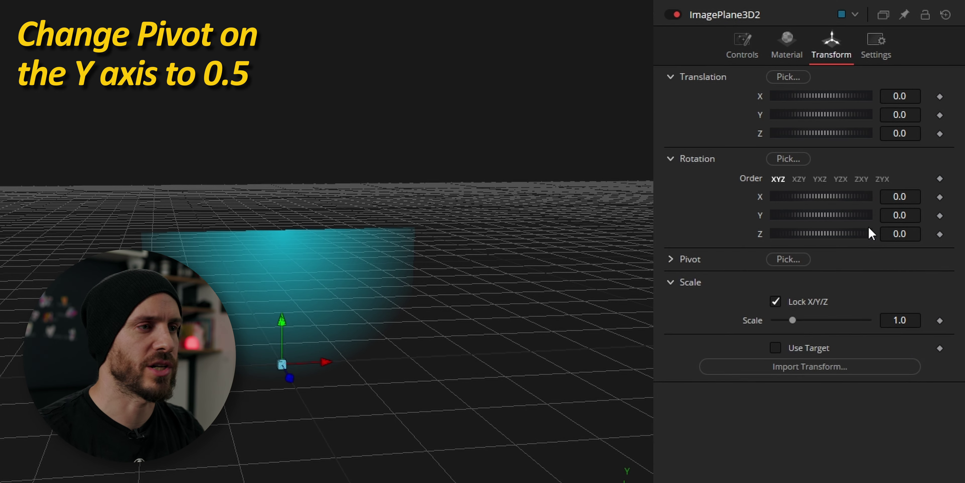
Set ImagePlane3D2's Y pivot to 0.5 and translate it behind the ship to about X -0.018, Y -1.024, Z -0.16
{"action": "left_click", "coordinate": [670, 259]}
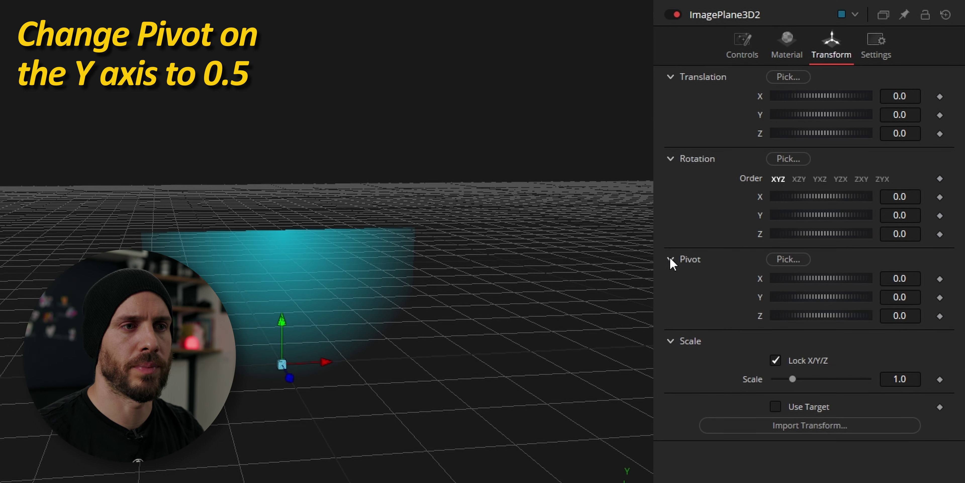
{"action": "left_click", "coordinate": [902, 297]}
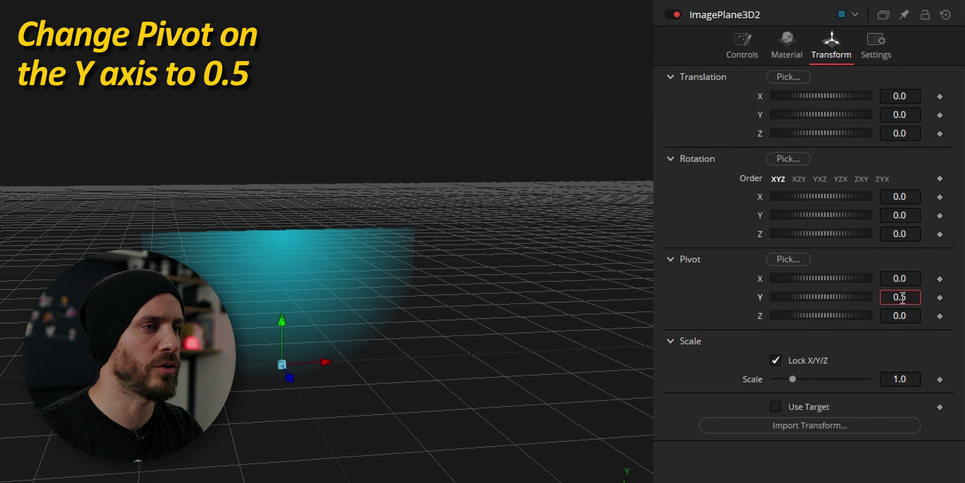
{"action": "key", "text": "Tab"}
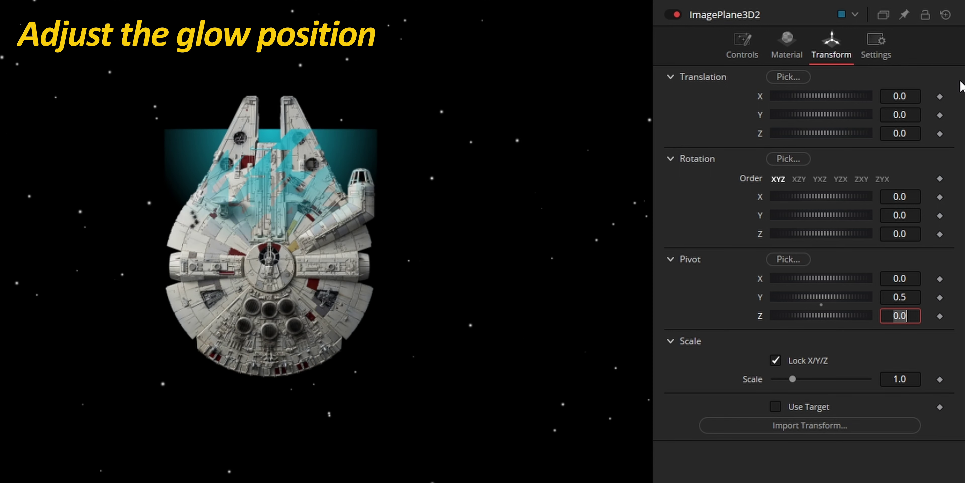
{"action": "left_click_drag", "start_coordinate": [910, 113], "coordinate": [839, 113]}
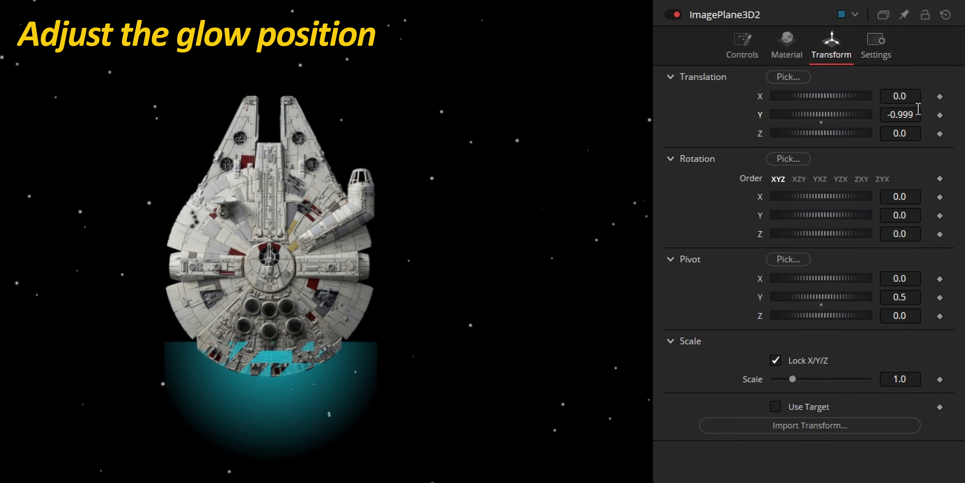
{"action": "left_click_drag", "start_coordinate": [907, 133], "coordinate": [904, 96]}
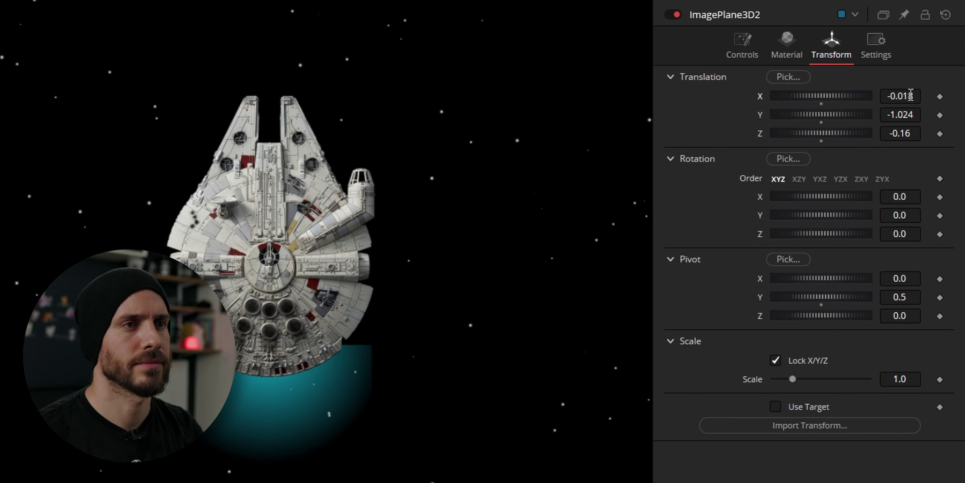
Unlock ImagePlane3D2's scale axes and set scale X to about 0.731 and Y to 0.5, adjusting X translation to about -0.012
{"action": "left_click", "coordinate": [775, 361]}
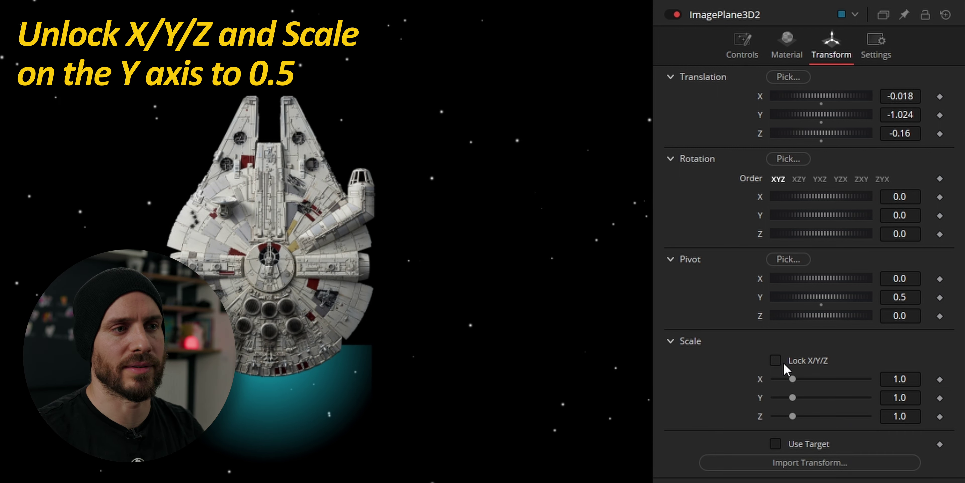
{"action": "left_click_drag", "start_coordinate": [911, 379], "coordinate": [897, 379]}
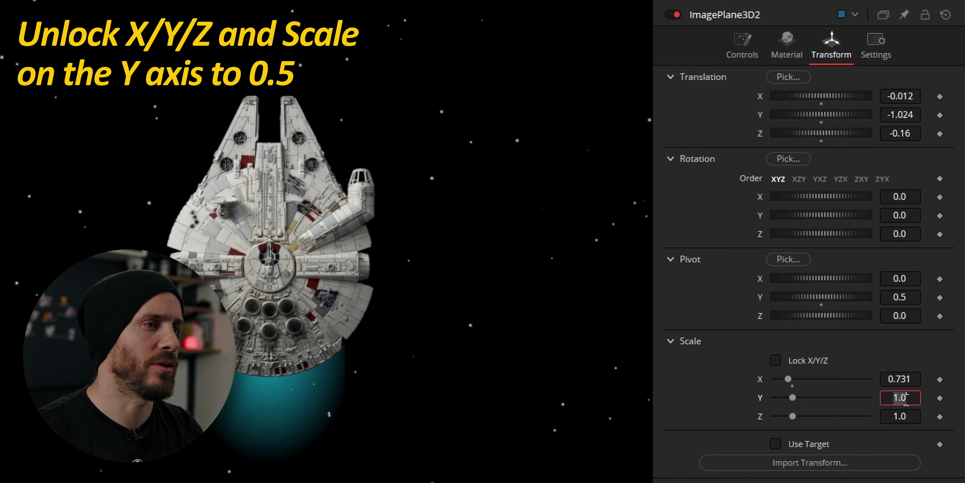
{"action": "type", "text": "0."}
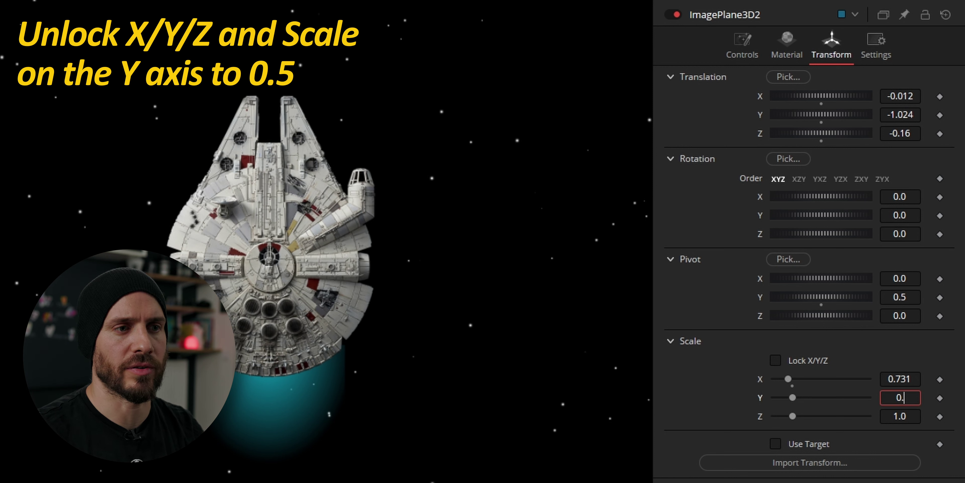
{"action": "type", "text": "5"}
{"action": "key", "text": "Tab"}
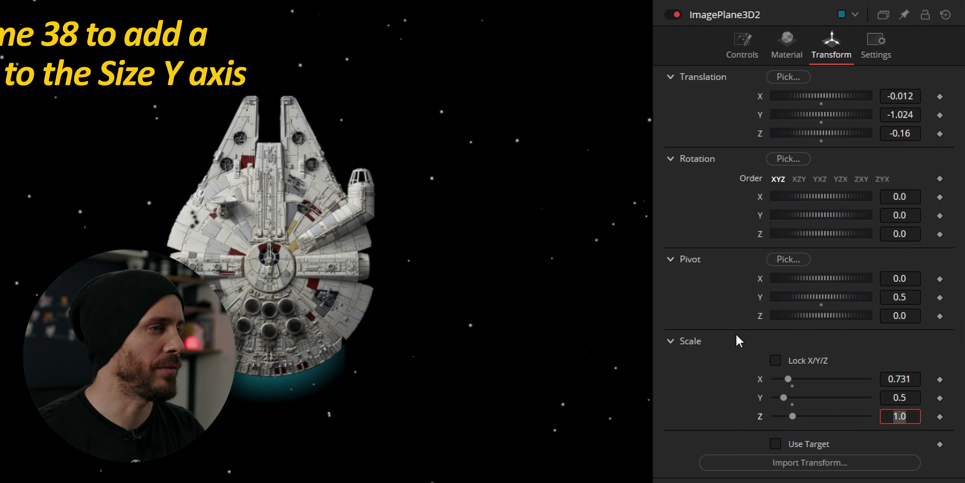
Keyframe ImagePlane3D2's Y scale at 0.5 on frame 38 and at 2.2 around frame 27, where the ship enters
{"action": "left_click", "coordinate": [940, 398]}
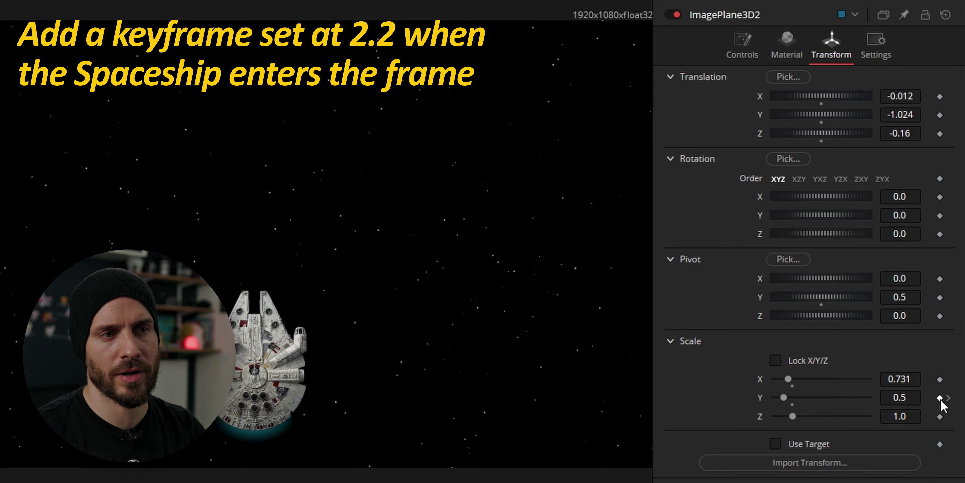
{"action": "left_click", "coordinate": [900, 397]}
{"action": "type", "text": "2.2"}
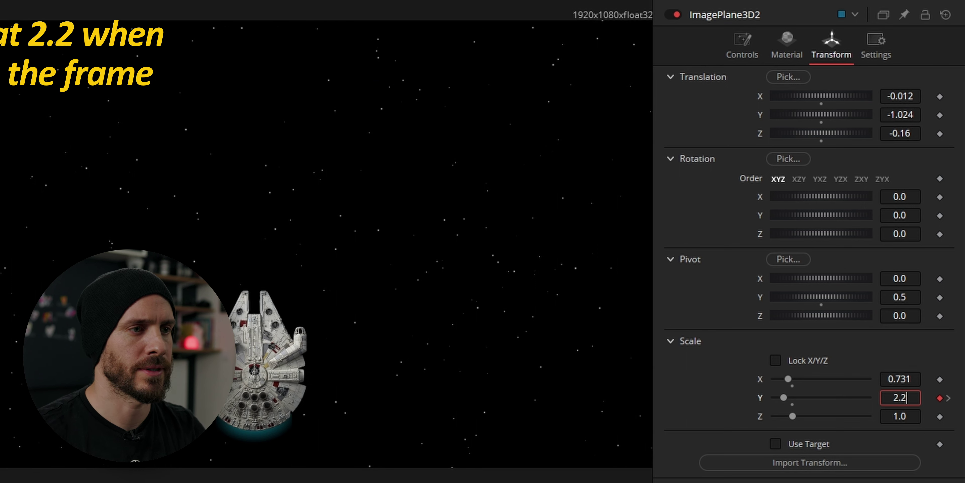
{"action": "key", "text": "Tab"}
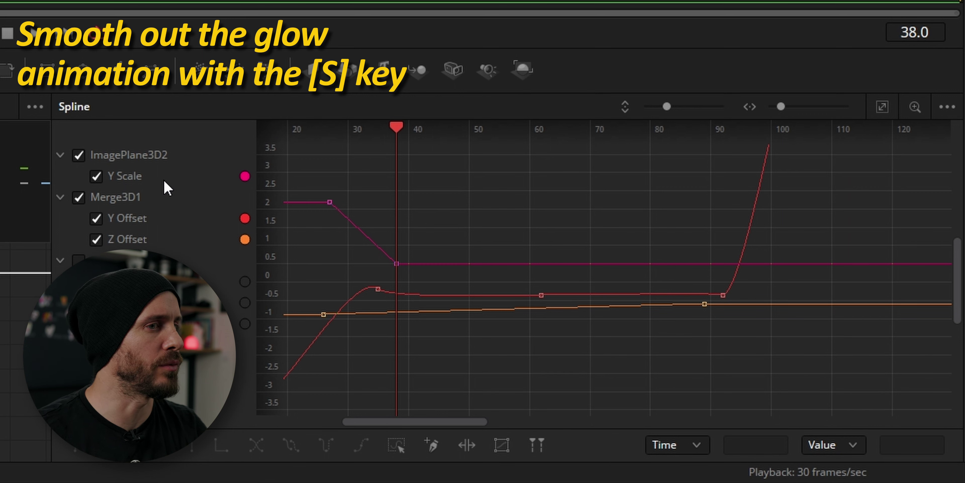
Smooth the two Y Scale keyframes of ImagePlane3D2 in the spline editor
{"action": "left_click", "coordinate": [152, 178]}
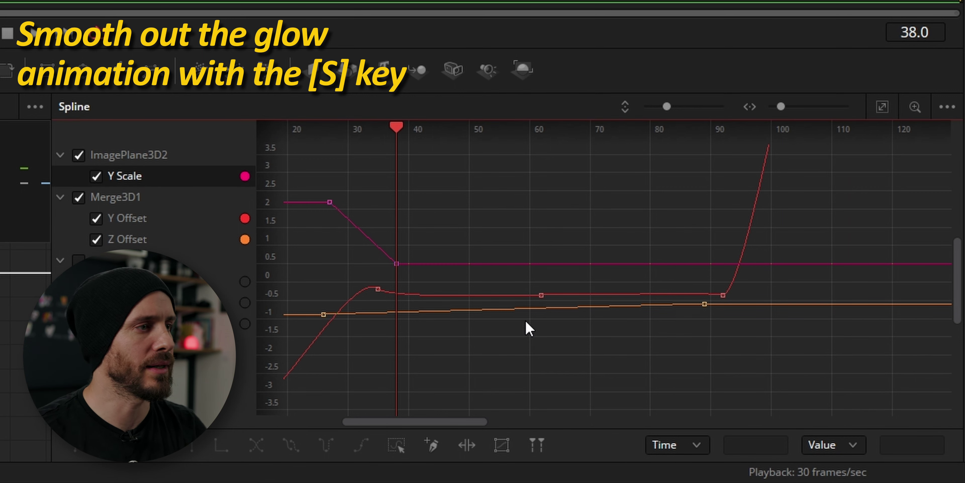
{"action": "left_click_drag", "start_coordinate": [310, 170], "coordinate": [420, 272]}
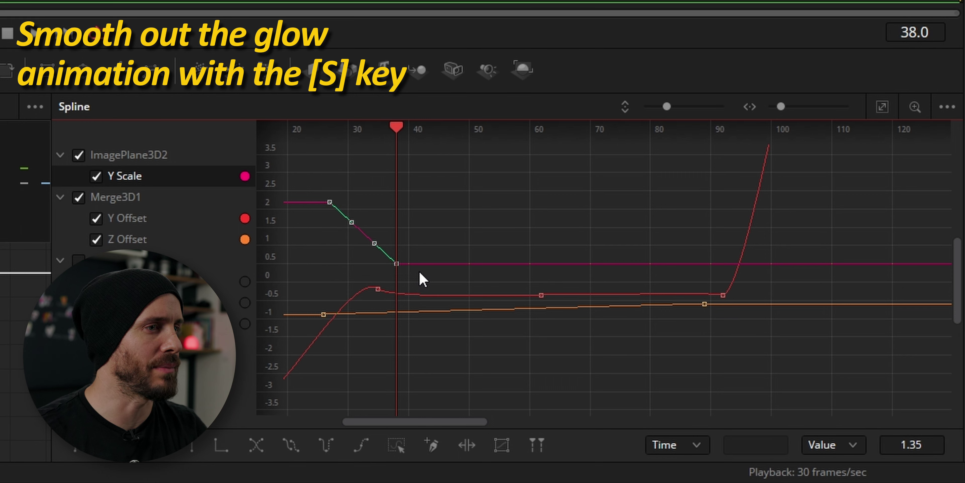
{"action": "key", "text": "s"}
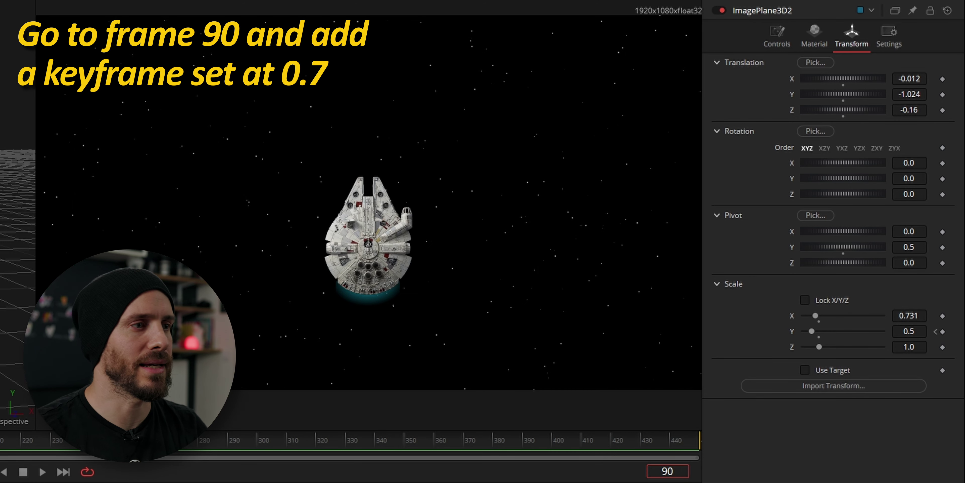
Go to frame 90 and keyframe ImagePlane3D2's Y scale at 0.7
{"action": "left_click", "coordinate": [943, 331]}
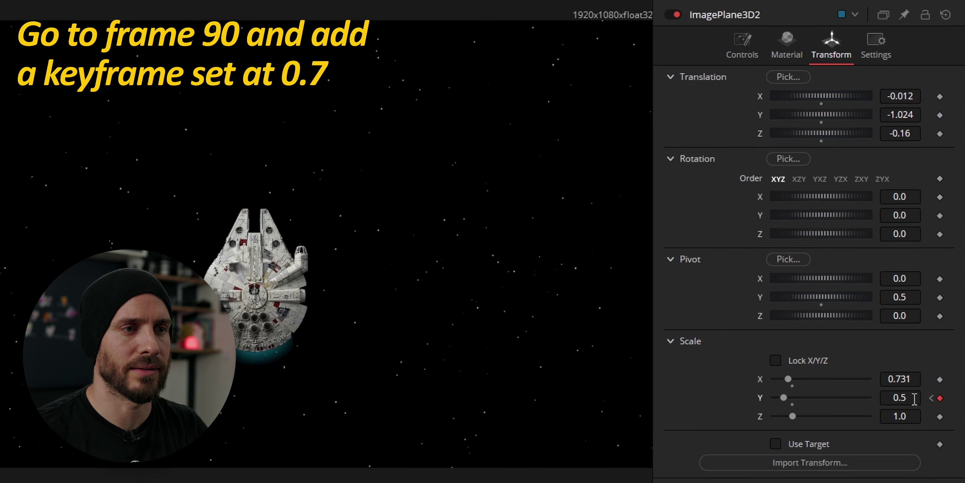
{"action": "left_click", "coordinate": [914, 400]}
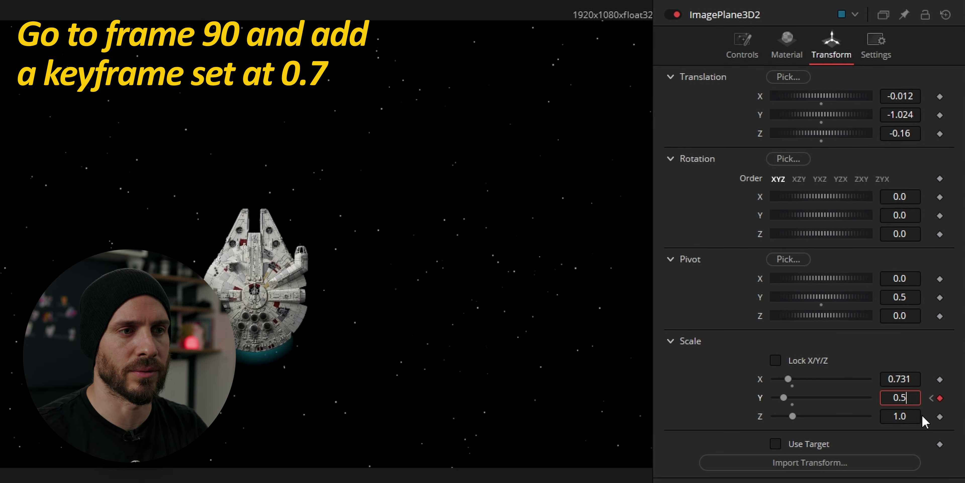
{"action": "key", "text": "BackSpace"}
{"action": "type", "text": "7"}
Go to frame 106, show Merge3D2 in the first viewer and bring the ship into close view
{"action": "double_click", "coordinate": [674, 471]}
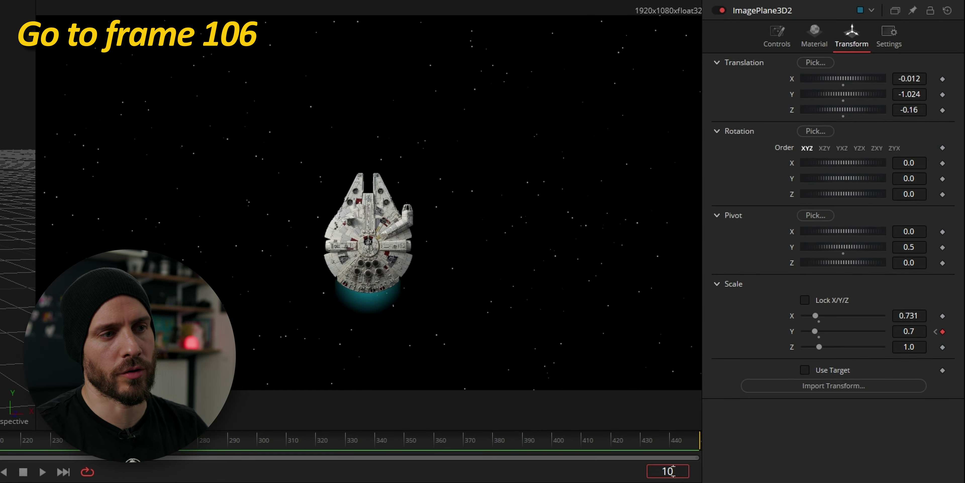
{"action": "key", "text": "Return"}
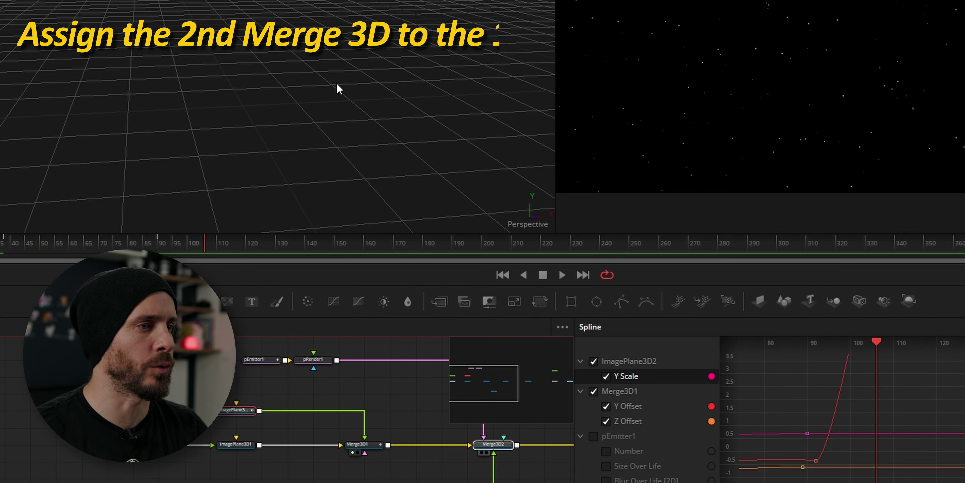
{"action": "scroll", "coordinate": [370, 136], "scroll_direction": "down", "scroll_amount": 10}
{"action": "left_click_drag", "start_coordinate": [410, 153], "coordinate": [389, 289]}
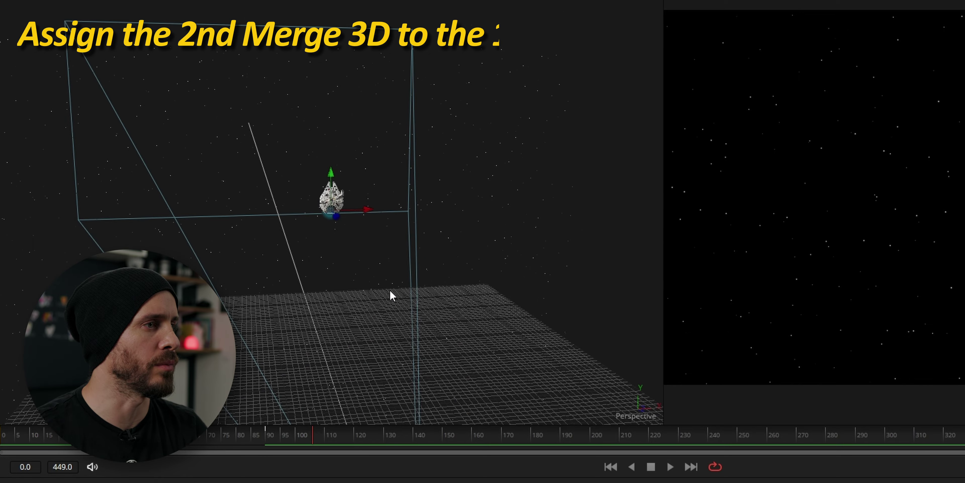
{"action": "scroll", "coordinate": [365, 222], "scroll_direction": "up", "scroll_amount": 5}
{"action": "scroll", "coordinate": [365, 223], "scroll_direction": "up", "scroll_amount": 5}
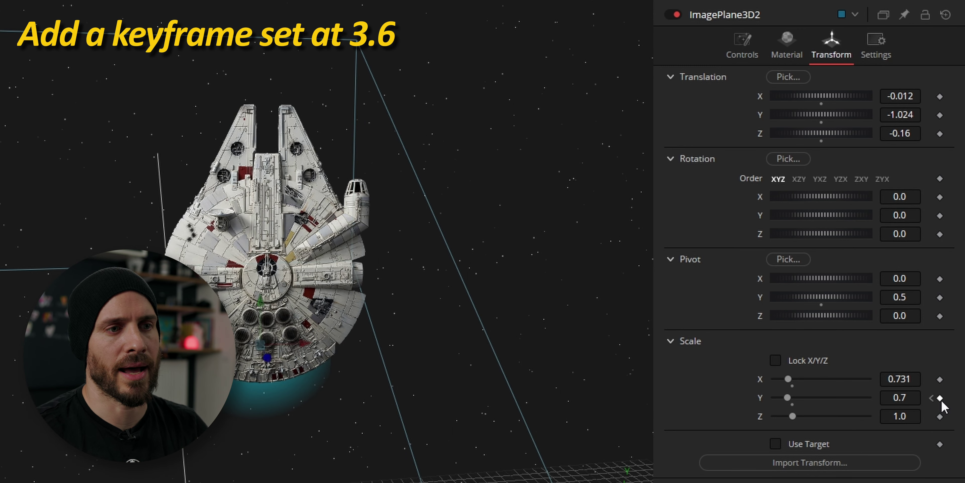
Keyframe ImagePlane3D2's Y scale at 3.6 on frame 106
{"action": "left_click", "coordinate": [911, 396]}
{"action": "type", "text": "3."}
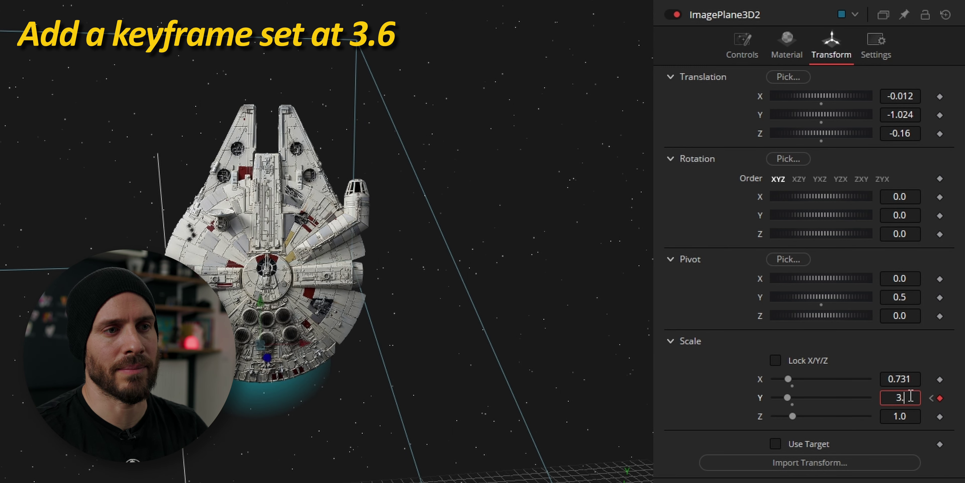
{"action": "type", "text": "6"}
{"action": "key", "text": "Tab"}
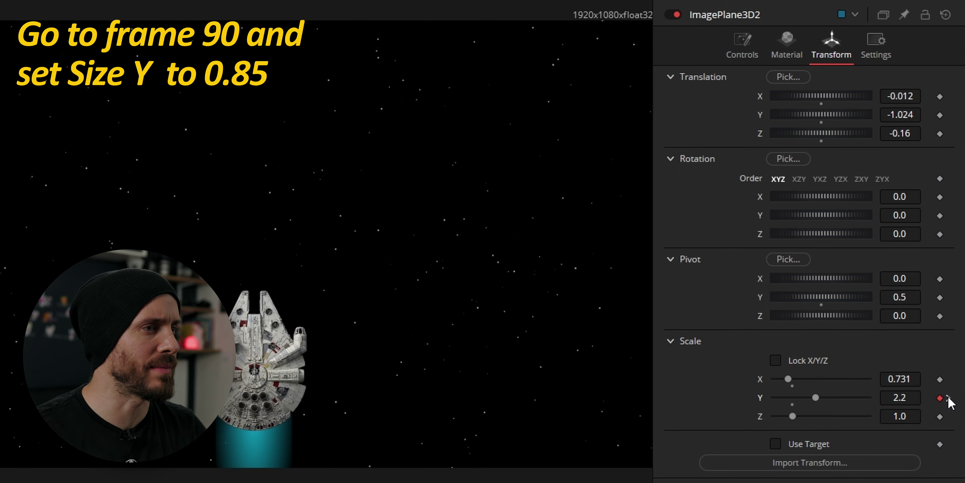
Set ImagePlane3D2's Y scale keyframe on frame 90 to 0.85
{"action": "left_click", "coordinate": [920, 397]}
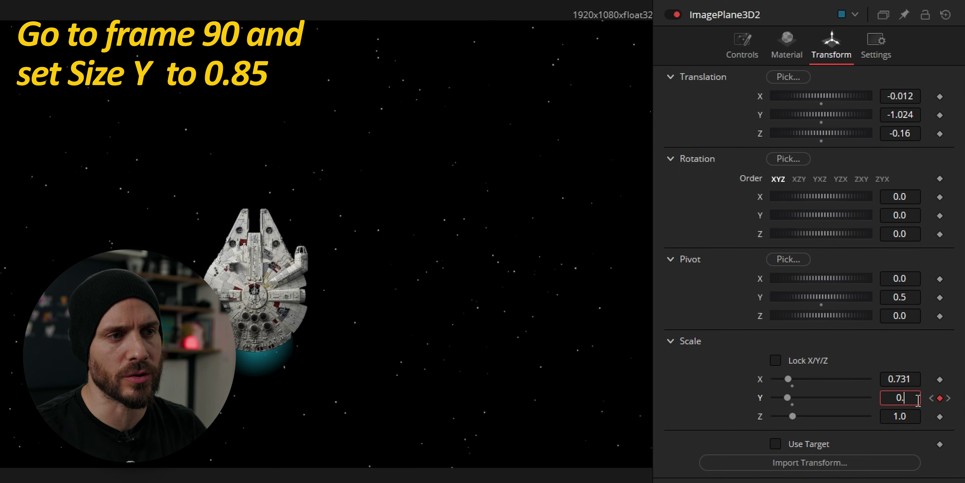
{"action": "type", "text": "5"}
{"action": "key", "text": "Tab"}
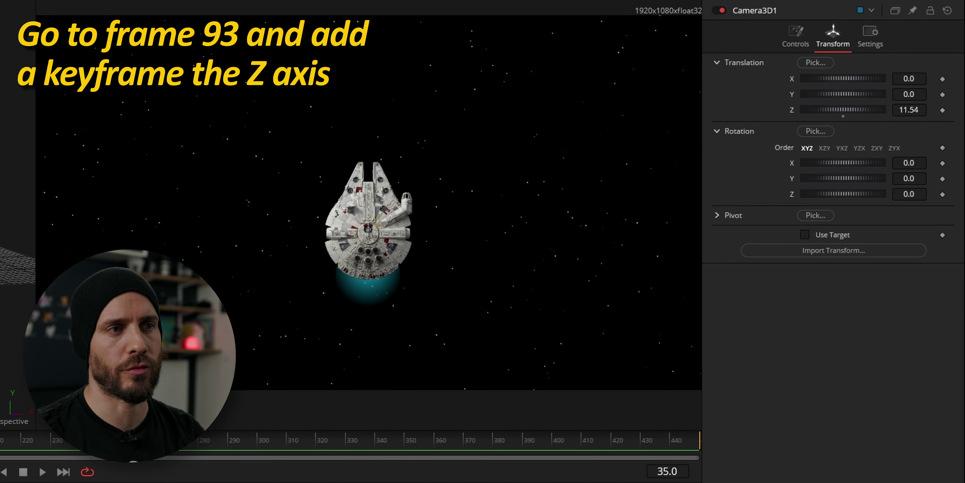
Keyframe Camera3D1's Z translation at 11.54 on frame 93 and at 34.5 on frame 127
{"action": "left_click", "coordinate": [663, 471]}
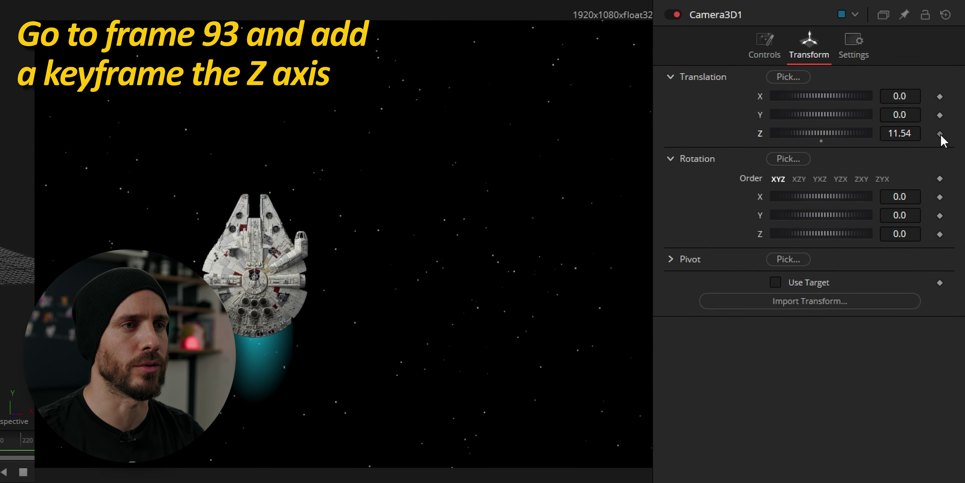
{"action": "left_click", "coordinate": [940, 133]}
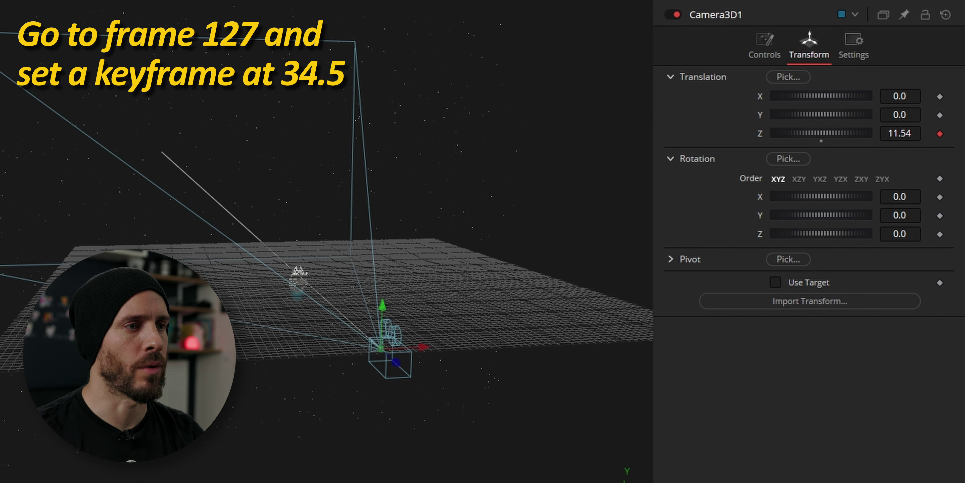
{"action": "key", "text": "Return"}
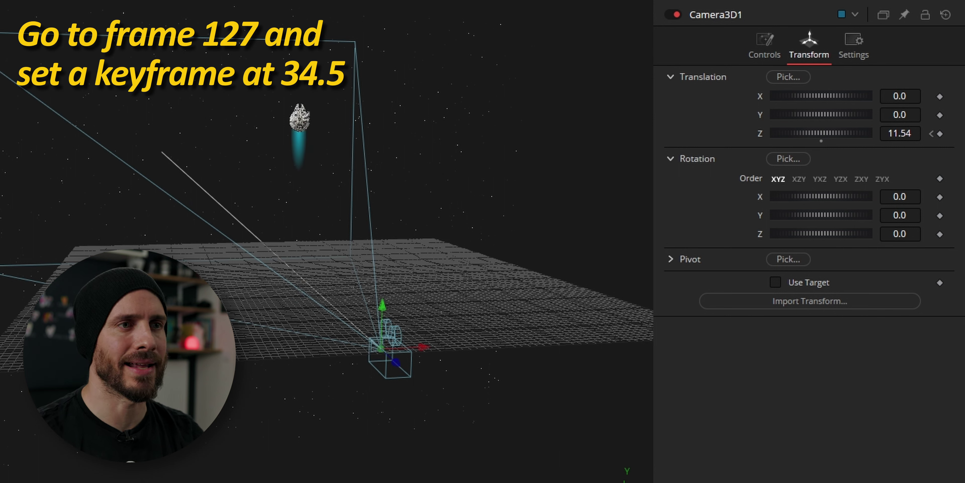
{"action": "left_click", "coordinate": [939, 134]}
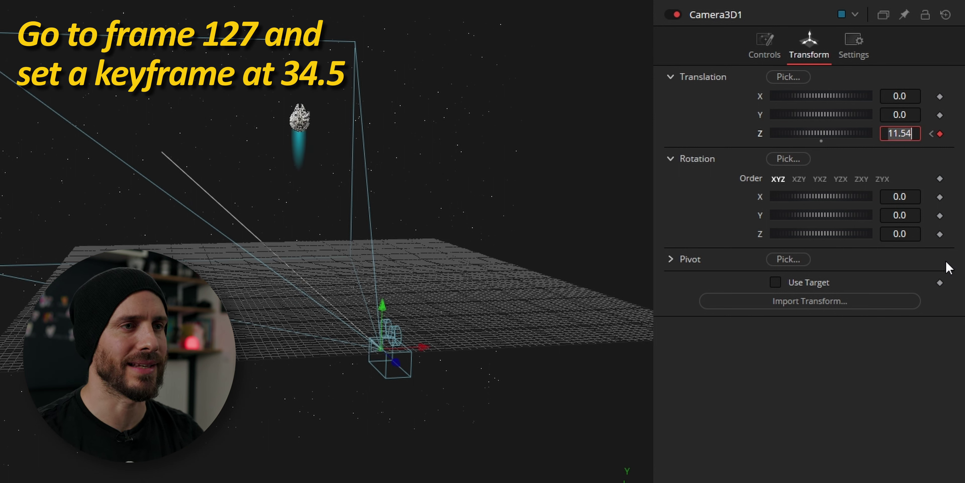
{"action": "key", "text": "BackSpace"}
{"action": "type", "text": "34.5"}
{"action": "key", "text": "Tab"}
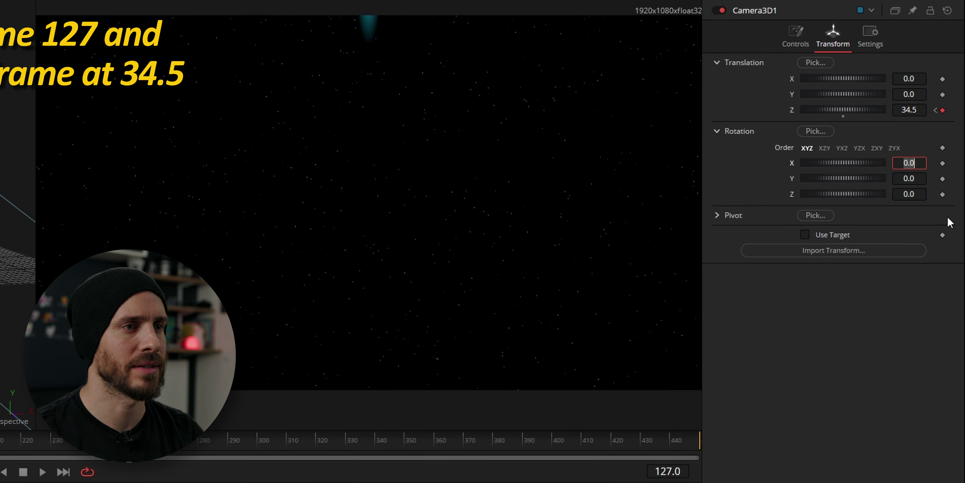
Go to frame 449 and keyframe Camera3D1's Z translation at 50
{"action": "left_click_drag", "start_coordinate": [686, 433], "coordinate": [705, 440]}
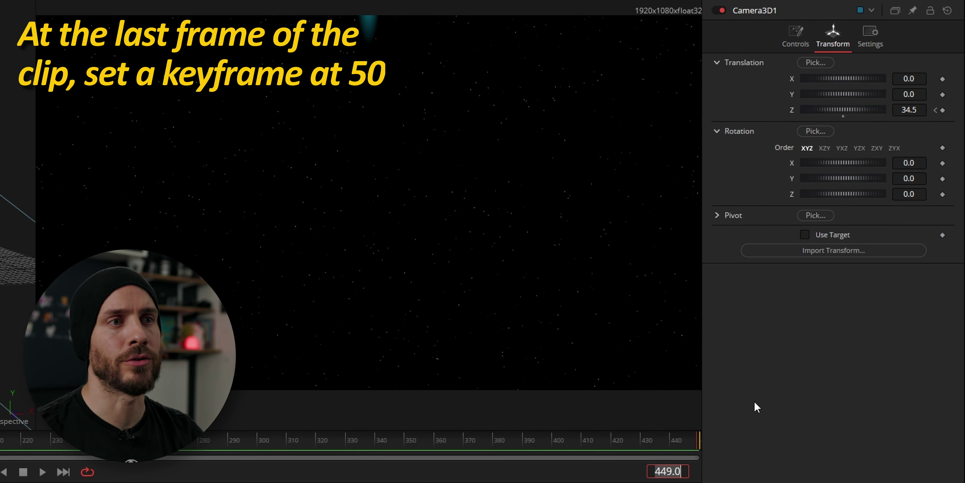
{"action": "left_click", "coordinate": [942, 110]}
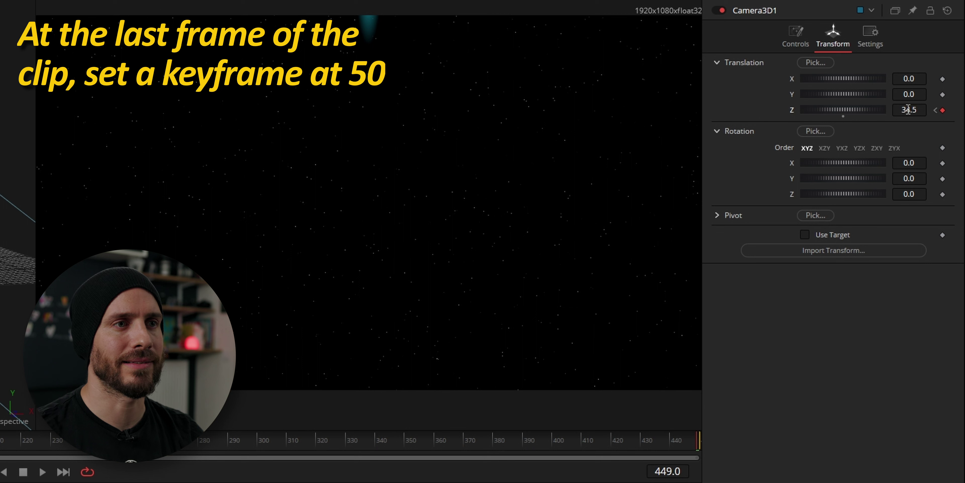
{"action": "type", "text": "50"}
{"action": "key", "text": "Tab"}
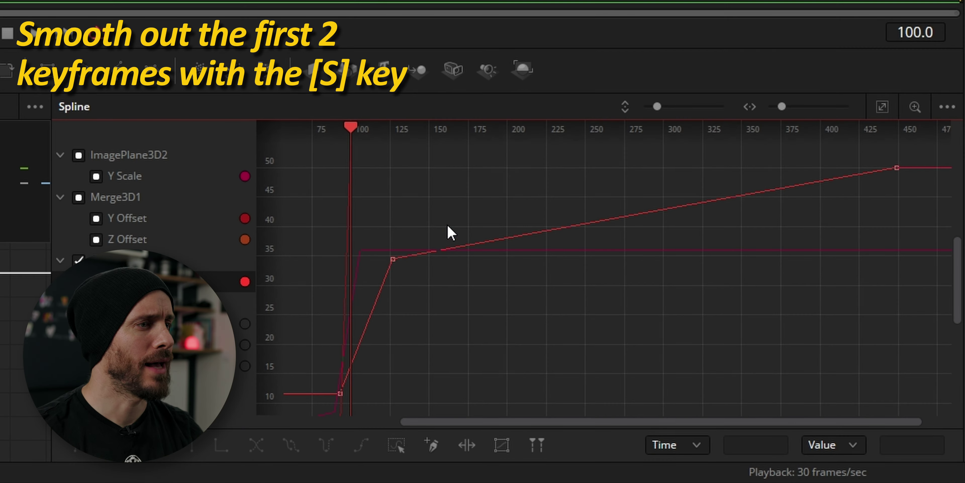
Smooth the first two keyframes of Camera3D1's Z Offset and hide the ImagePlane3D2 and Merge3D1 curves in the spline editor
{"action": "left_click_drag", "start_coordinate": [445, 223], "coordinate": [321, 406]}
{"action": "key", "text": "s"}
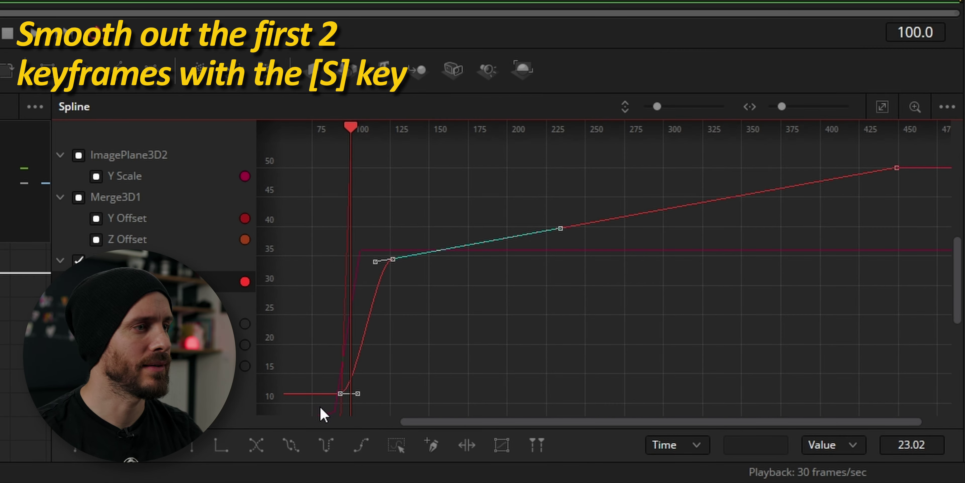
{"action": "left_click_drag", "start_coordinate": [388, 387], "coordinate": [482, 268]}
{"action": "scroll", "coordinate": [438, 306], "scroll_direction": "up", "scroll_amount": 5}
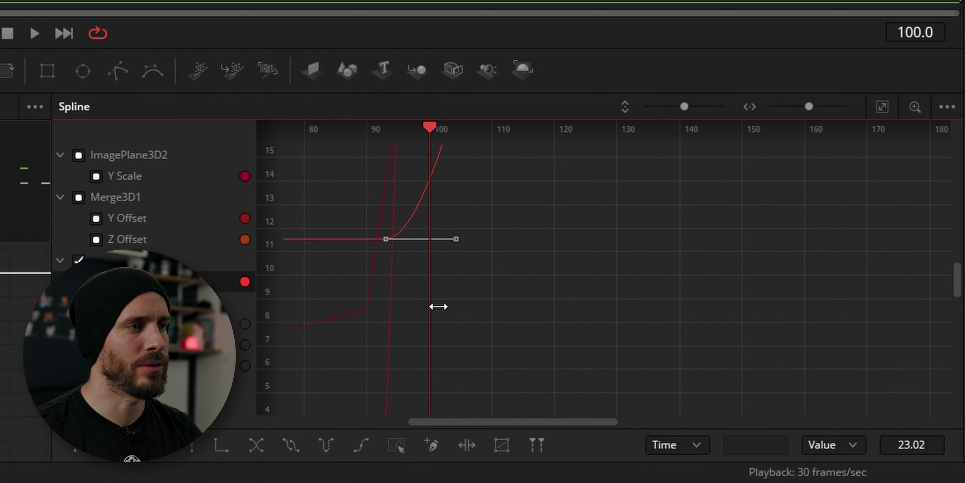
{"action": "left_click", "coordinate": [96, 240]}
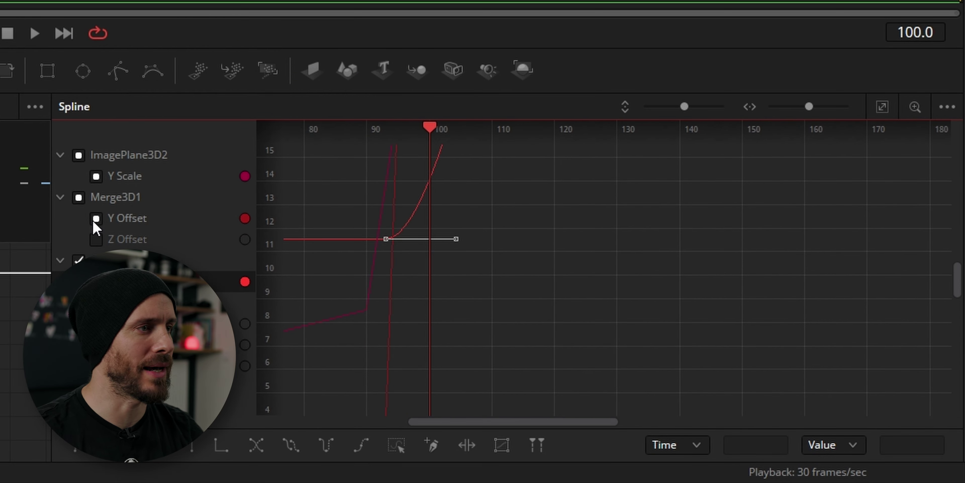
{"action": "left_click", "coordinate": [96, 219]}
{"action": "left_click", "coordinate": [97, 178]}
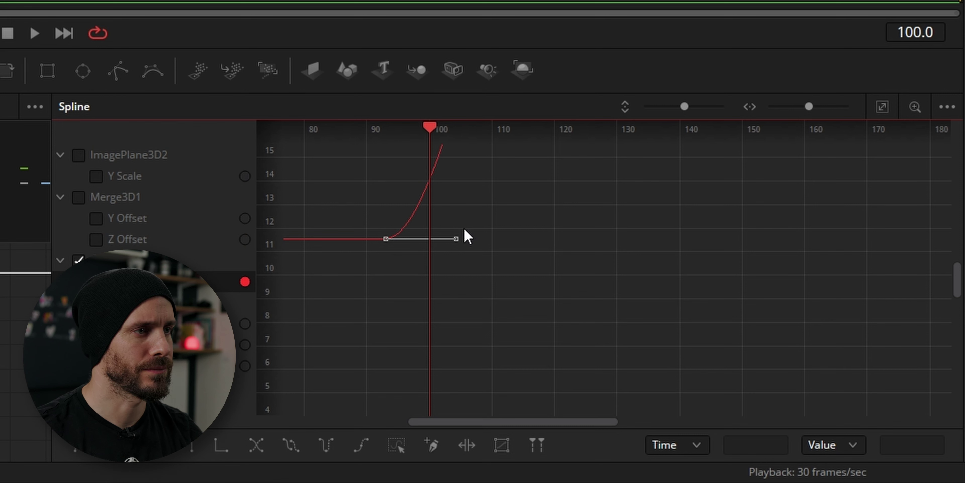
Shorten the outgoing handle of the camera's frame 93 keyframe to about frame 101 and adjust the incoming handle of the frame 127 keyframe
{"action": "left_click_drag", "start_coordinate": [452, 243], "coordinate": [431, 244]}
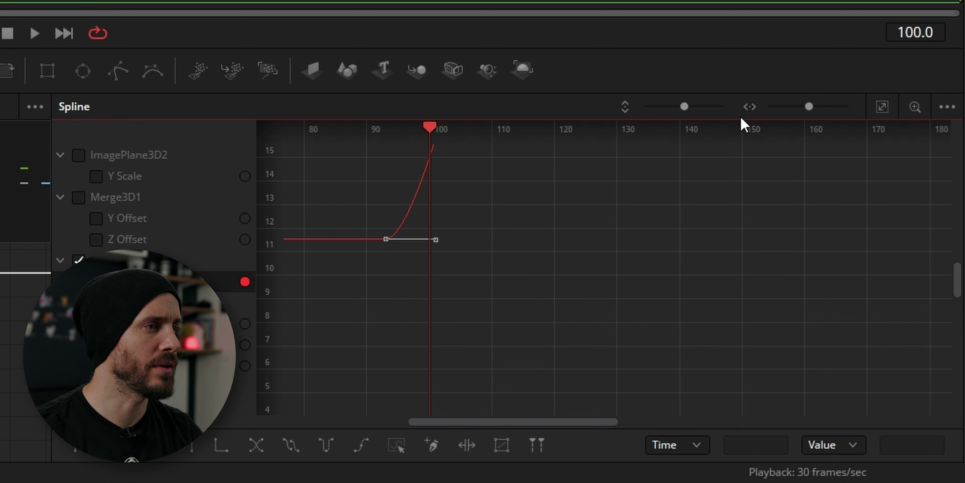
{"action": "left_click", "coordinate": [889, 109]}
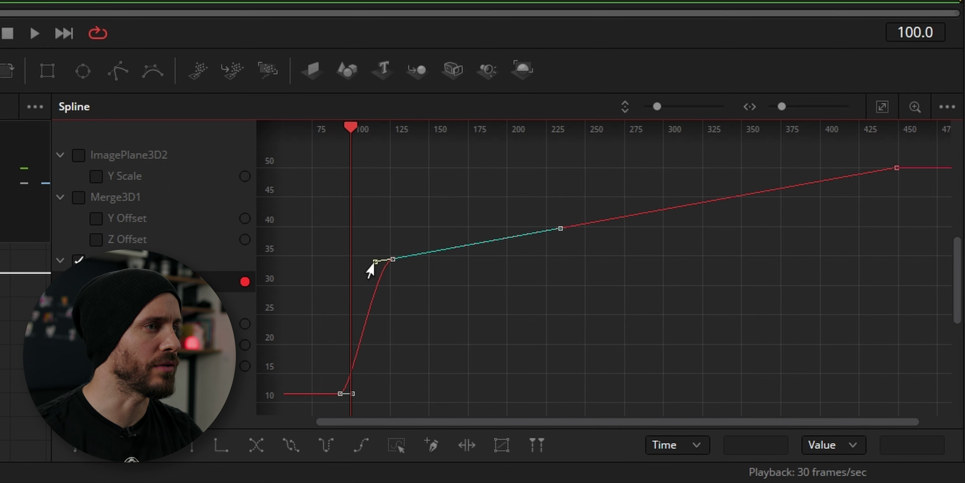
{"action": "left_click_drag", "start_coordinate": [367, 262], "coordinate": [372, 262]}
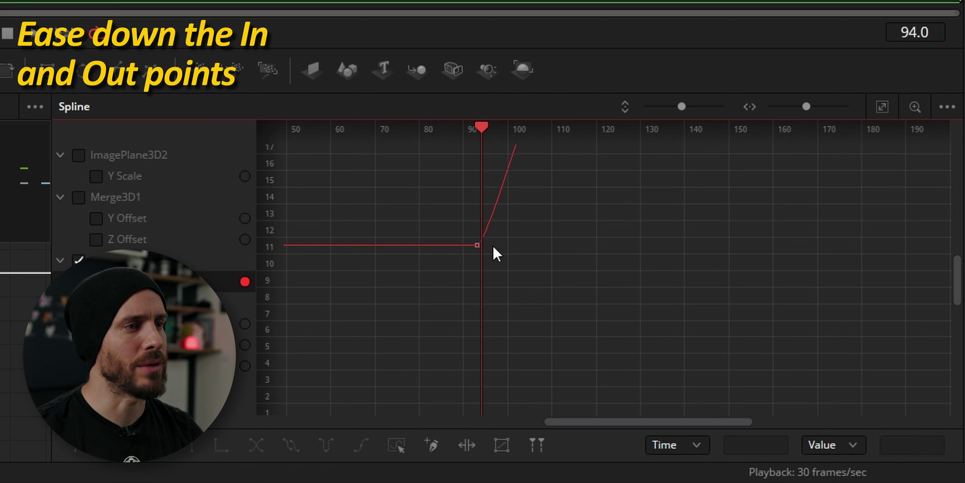
Ease the camera's Z Offset curve further by stretching the incoming handle of the frame 127 keyframe back to about frame 100
{"action": "left_click", "coordinate": [493, 246]}
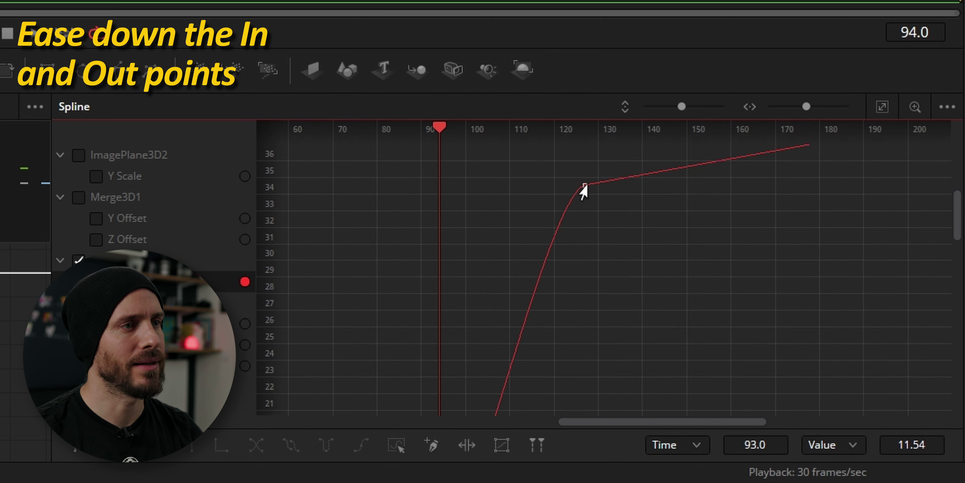
{"action": "left_click", "coordinate": [584, 184]}
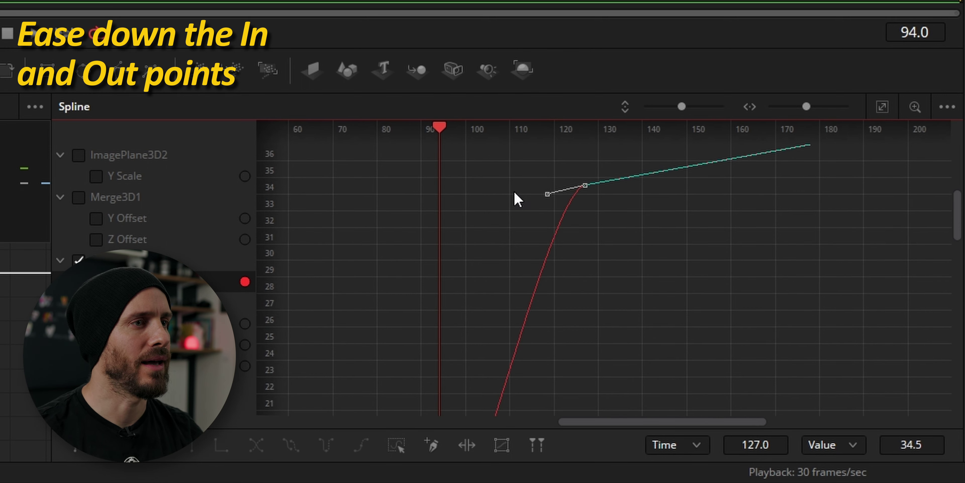
{"action": "left_click_drag", "start_coordinate": [547, 193], "coordinate": [466, 197]}
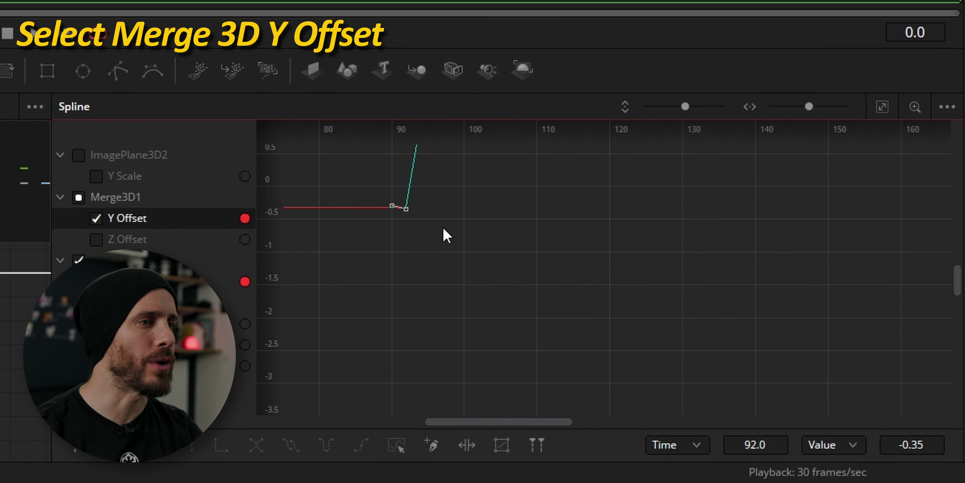
Flatten the outgoing handle of Merge3D1's Y Offset keyframe at frame 92 and play back the animation
{"action": "left_click_drag", "start_coordinate": [446, 201], "coordinate": [510, 383]}
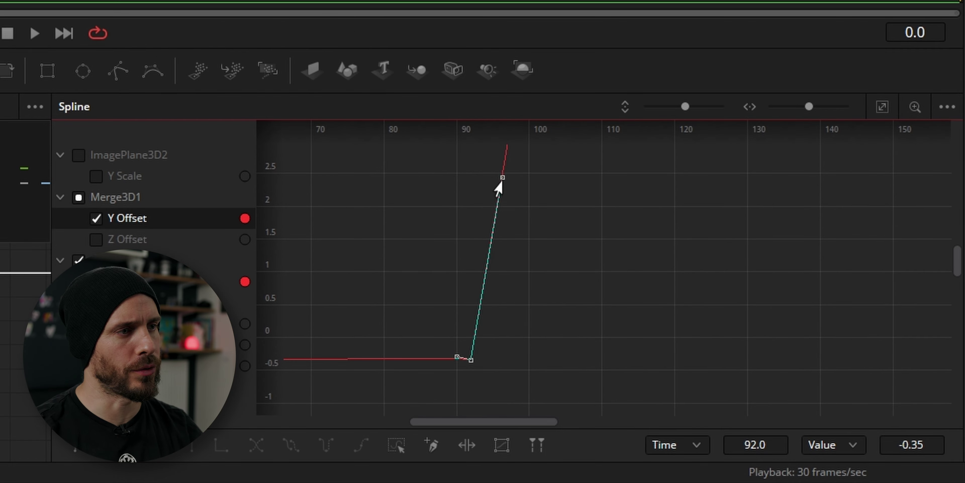
{"action": "left_click_drag", "start_coordinate": [498, 185], "coordinate": [574, 356]}
{"action": "left_click", "coordinate": [35, 34]}
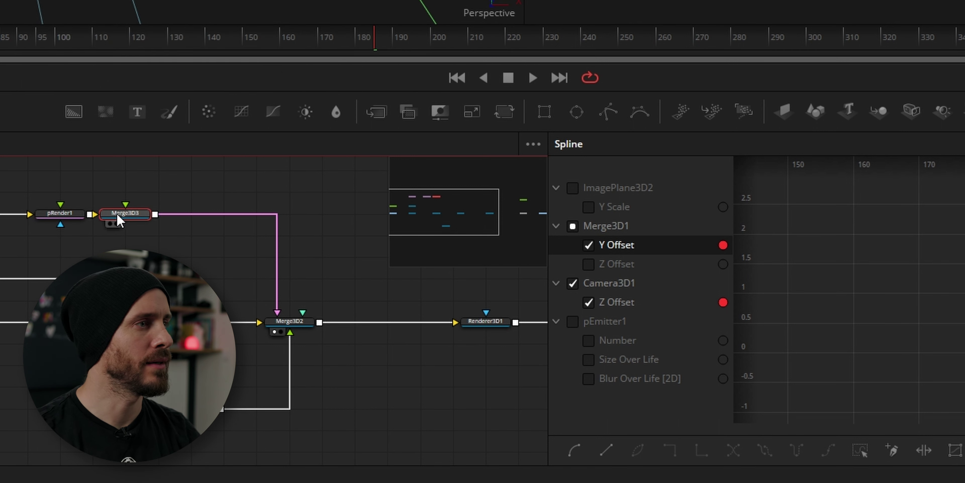
Add a Text3D node with the text "A long time ago in a galaxy far," and "far away" on a second line
{"action": "left_click_drag", "start_coordinate": [118, 214], "coordinate": [302, 239]}
{"action": "left_click", "coordinate": [349, 236]}
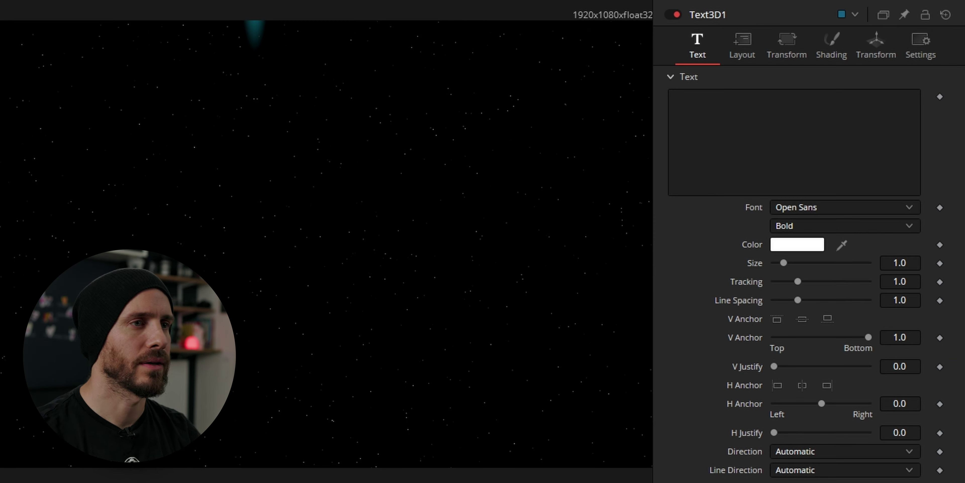
{"action": "left_click", "coordinate": [722, 106]}
{"action": "type", "text": "A lo"}
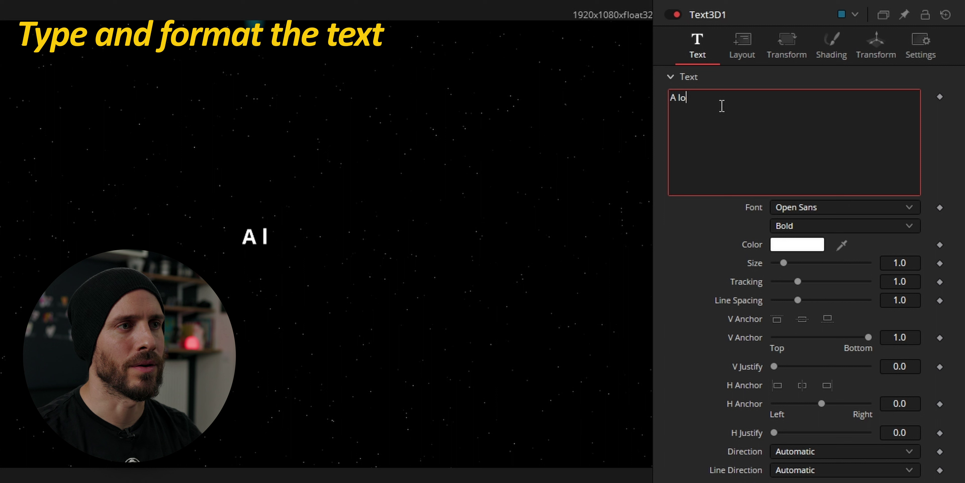
{"action": "type", "text": "ng time ag"}
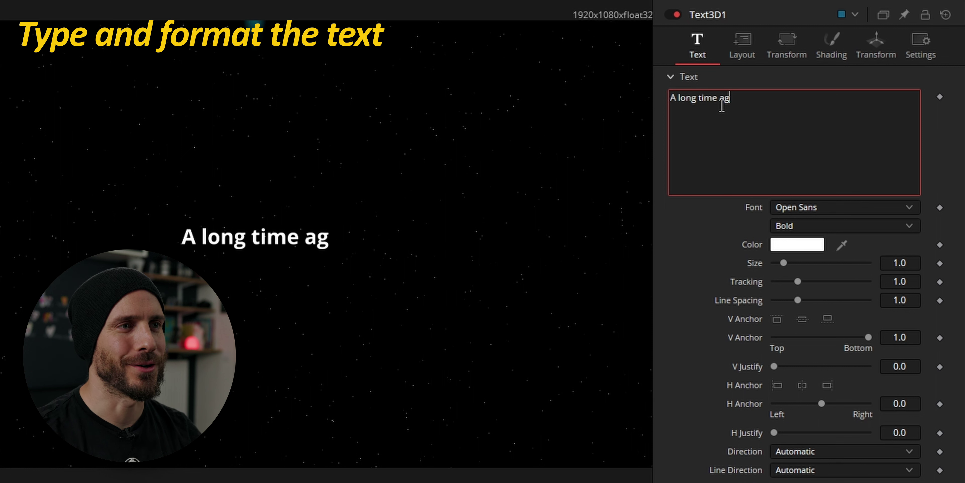
{"action": "type", "text": "o in a galaxy far,"}
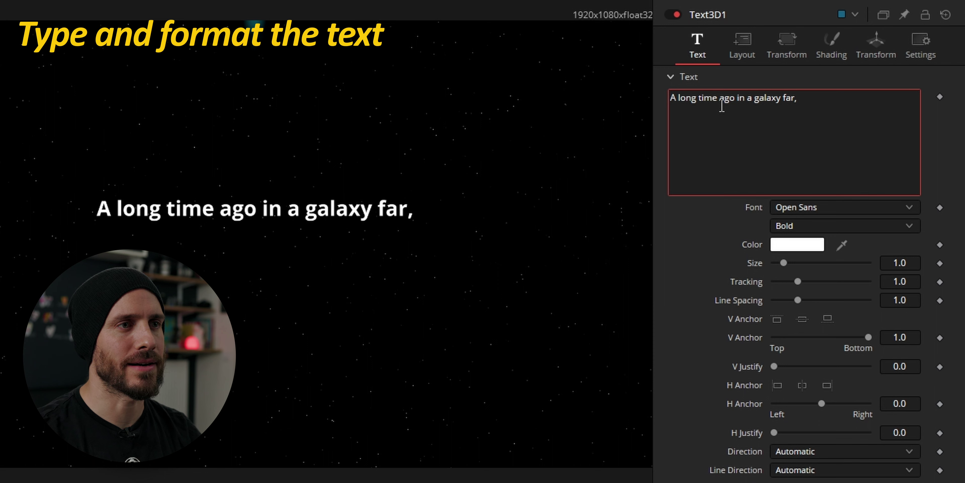
{"action": "key", "text": "Return"}
{"action": "type", "text": "far away"}
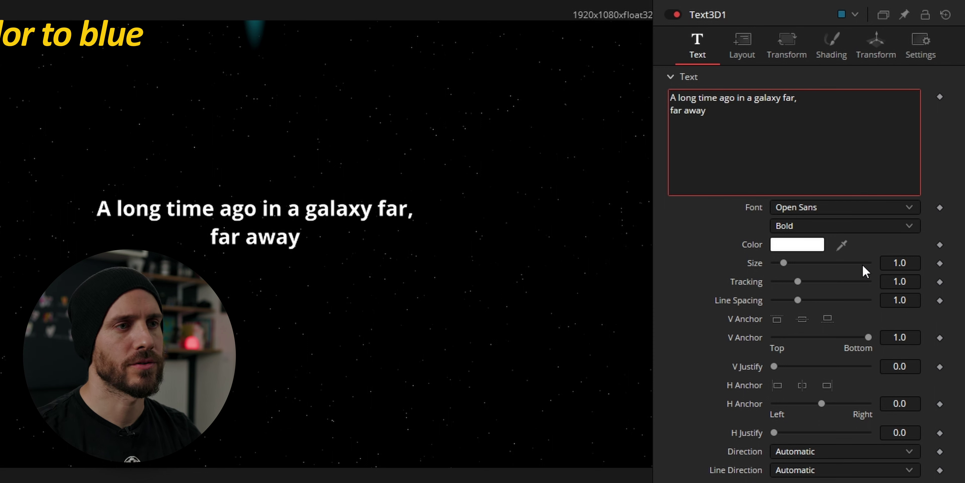
Change the text color of Text3D1 to the cyan blue #11e6ea
{"action": "left_click", "coordinate": [797, 245]}
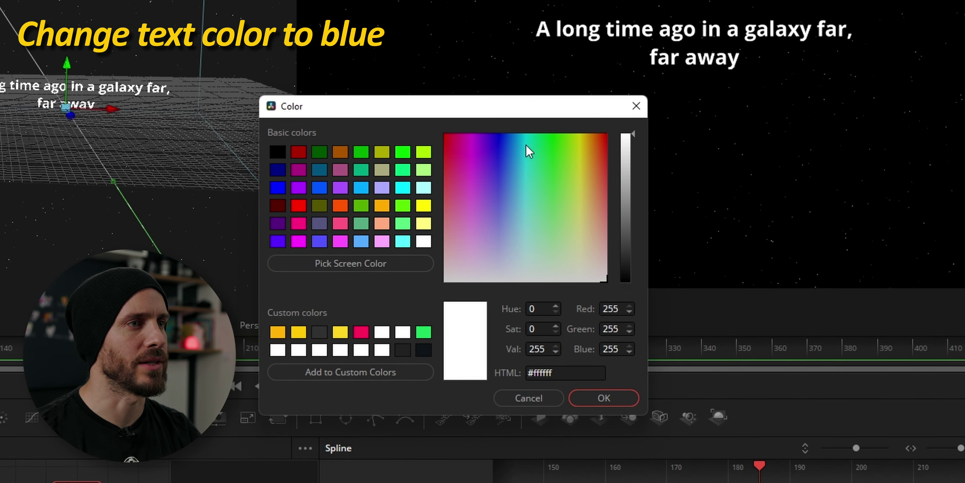
{"action": "left_click", "coordinate": [525, 144]}
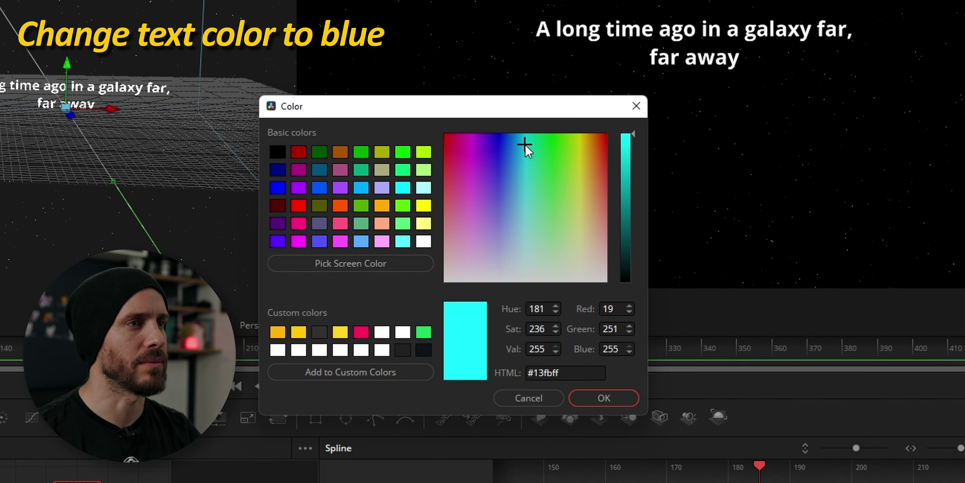
{"action": "left_click_drag", "start_coordinate": [631, 145], "coordinate": [629, 146]}
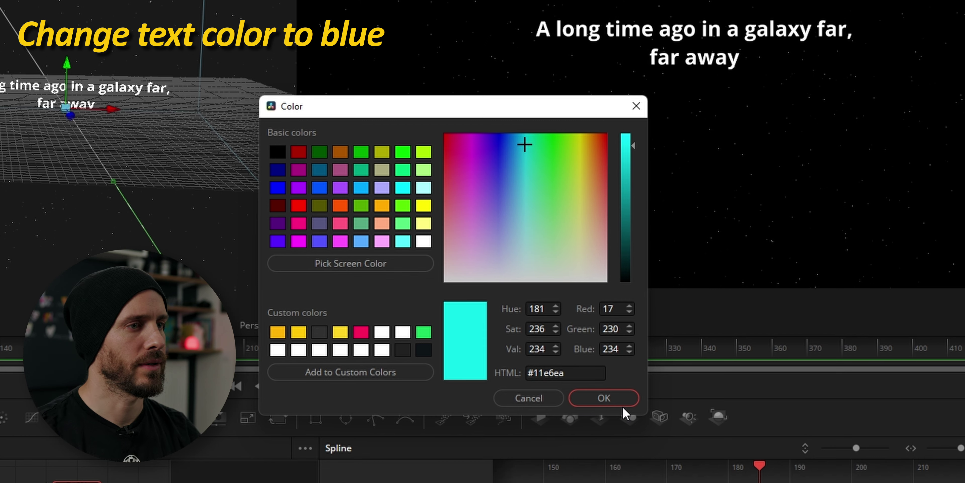
{"action": "left_click", "coordinate": [615, 398]}
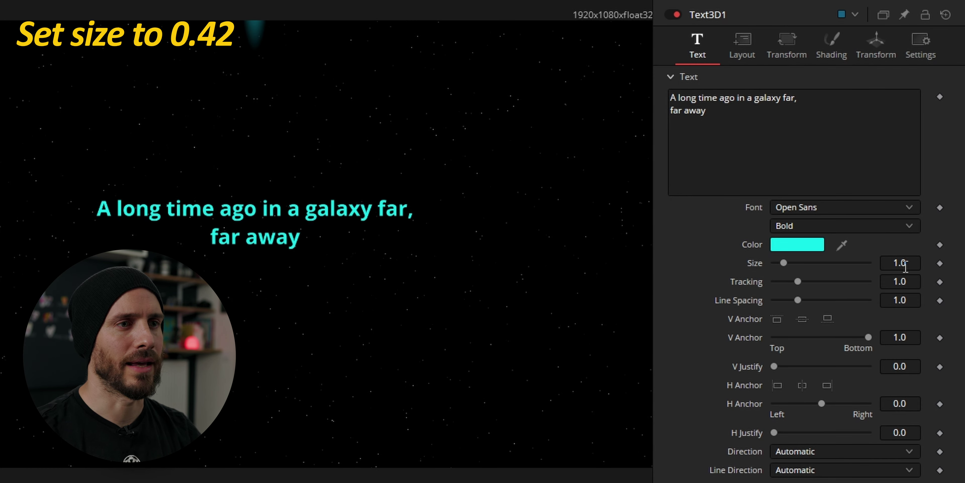
Set the text size to 0.42 and anchor the text horizontally to the left
{"action": "left_click", "coordinate": [904, 262]}
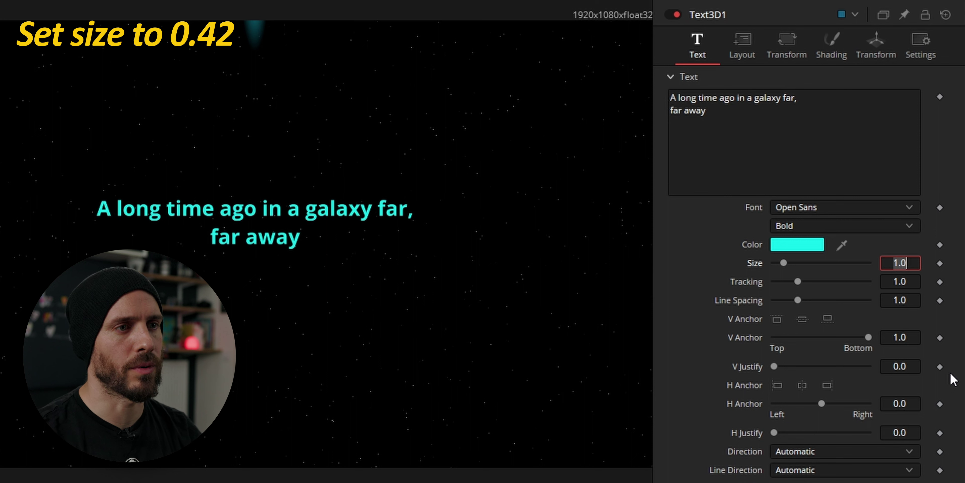
{"action": "key", "text": "Tab"}
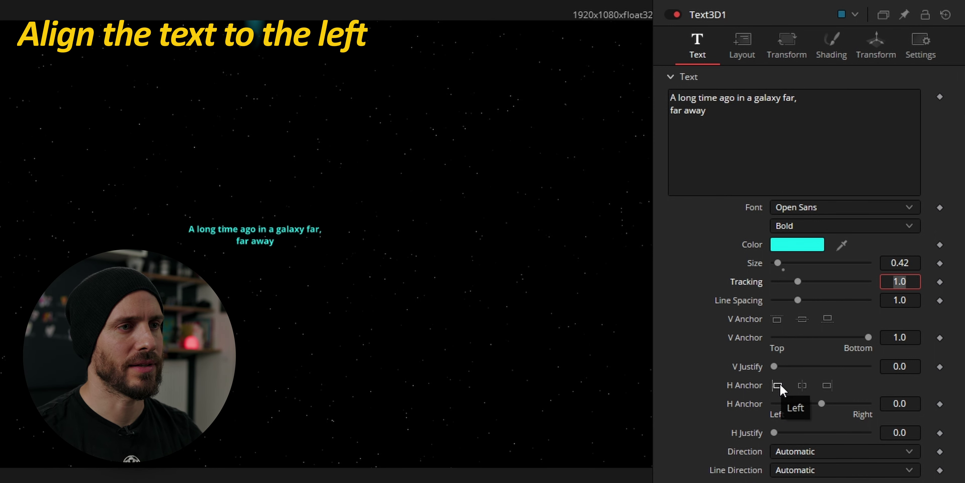
{"action": "left_click", "coordinate": [777, 386]}
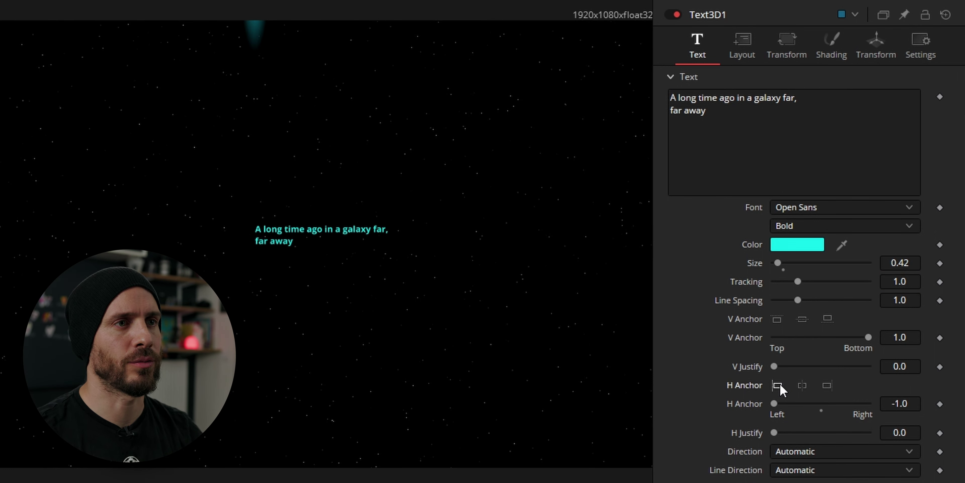
Set Text3D1's 3D translation to X -1.8, Y -0.28 and Z 27
{"action": "left_click", "coordinate": [875, 55]}
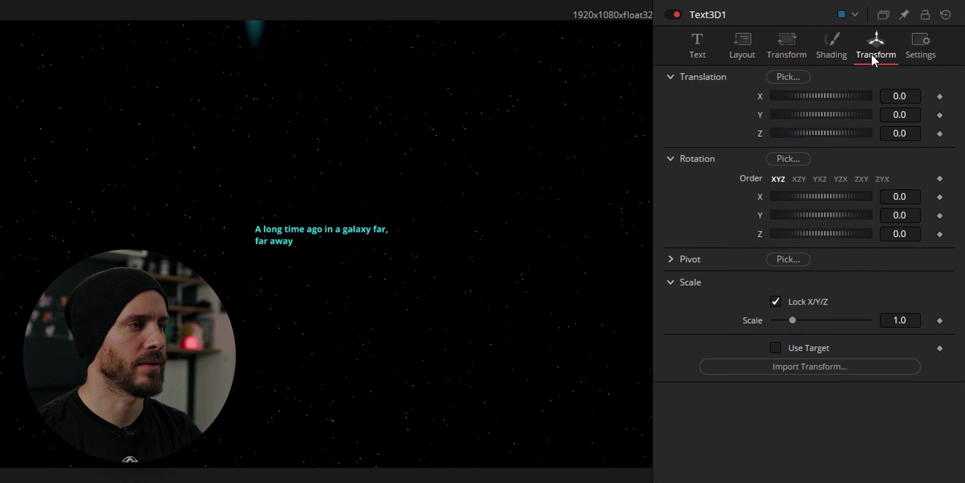
{"action": "left_click", "coordinate": [904, 96]}
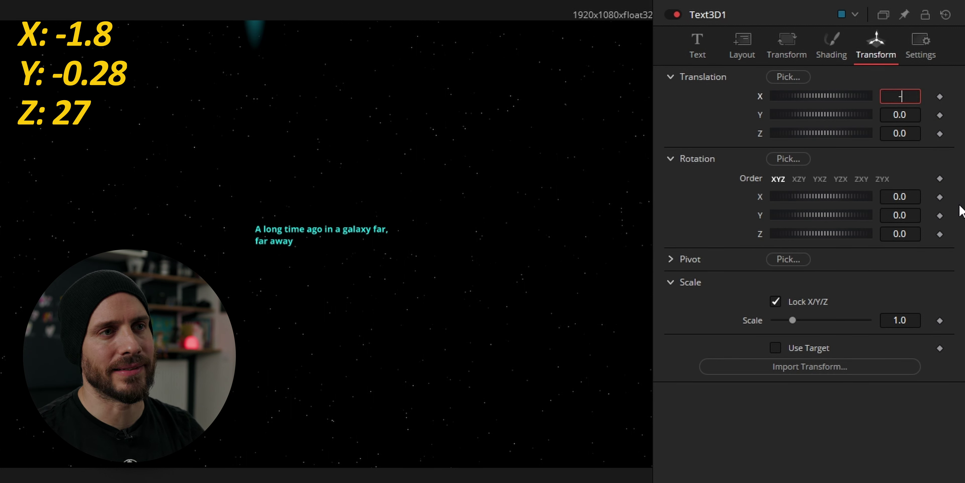
{"action": "key", "text": "Tab"}
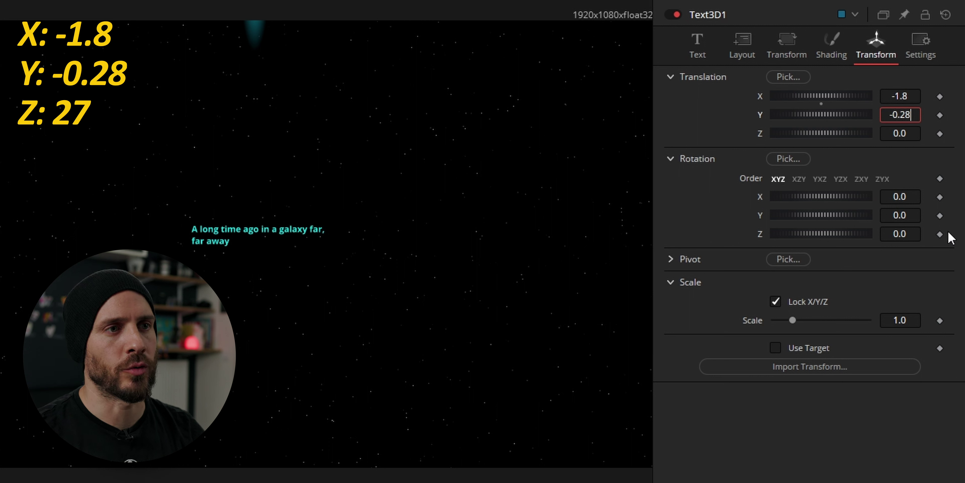
{"action": "key", "text": "Tab"}
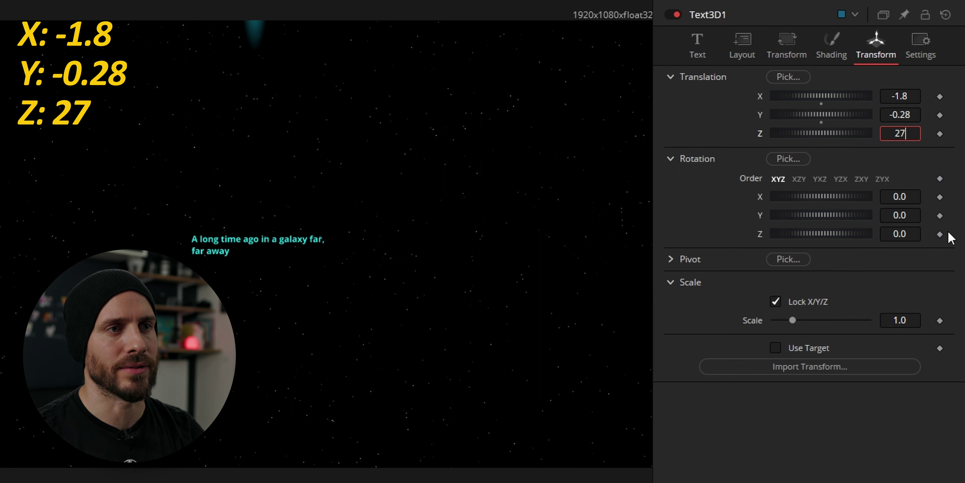
{"action": "key", "text": "Tab"}
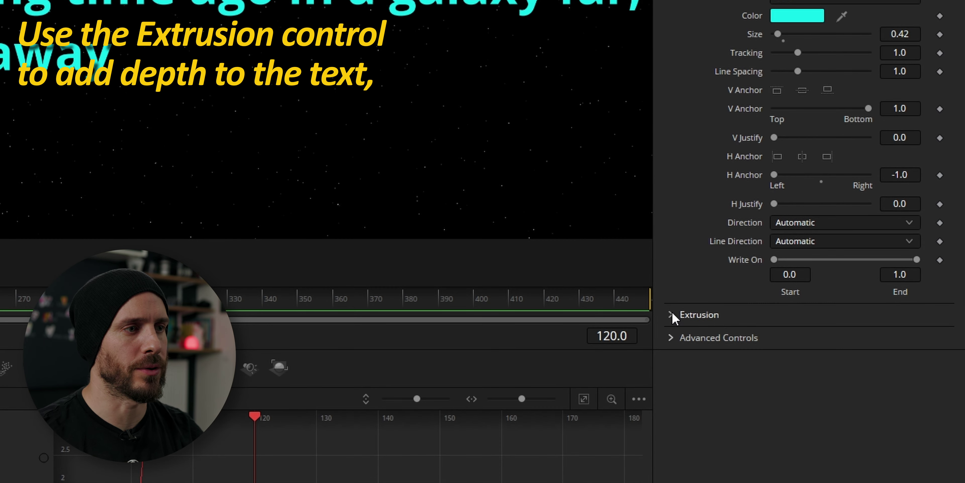
Add some extrusion depth to the Text3D1 text and turn off Use One Material in its shading
{"action": "left_click", "coordinate": [672, 314]}
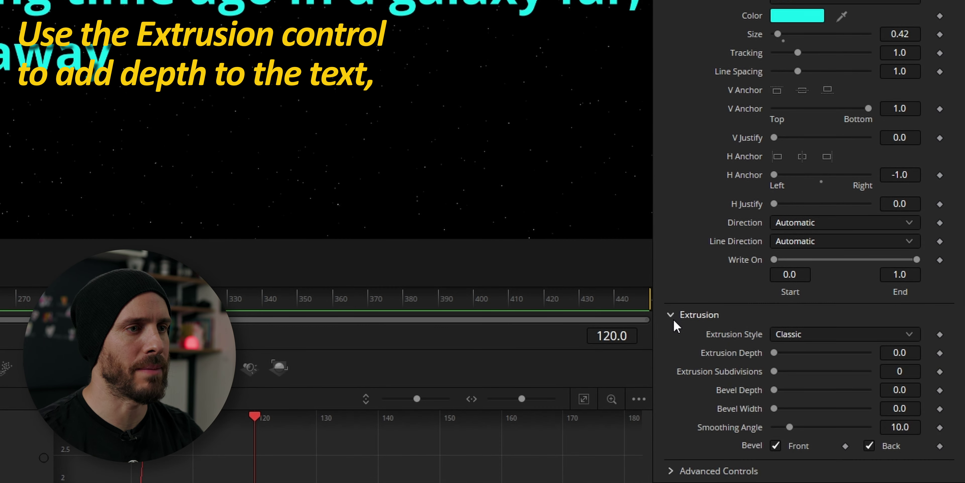
{"action": "left_click_drag", "start_coordinate": [775, 352], "coordinate": [797, 359]}
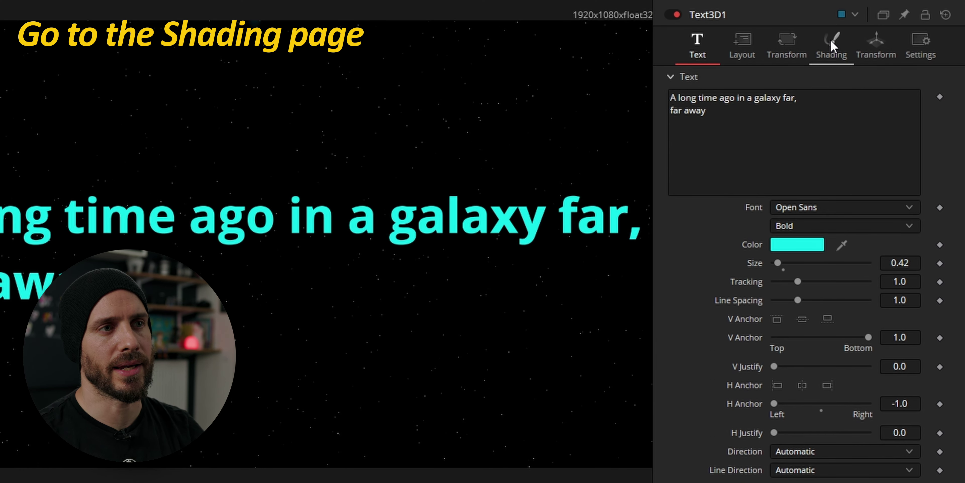
{"action": "left_click", "coordinate": [831, 44]}
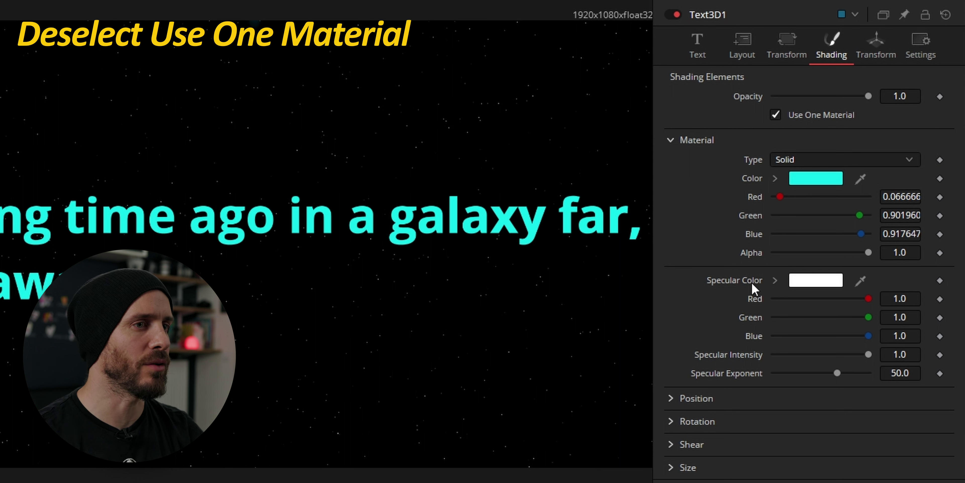
{"action": "left_click", "coordinate": [776, 115]}
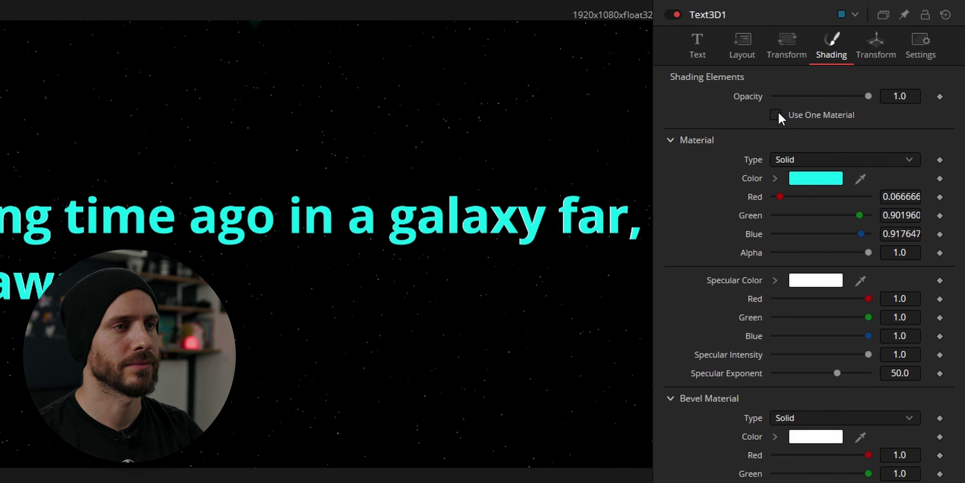
Sample the text's cyan for the bevel material color and darken it to a deeper tone
{"action": "left_click", "coordinate": [775, 436]}
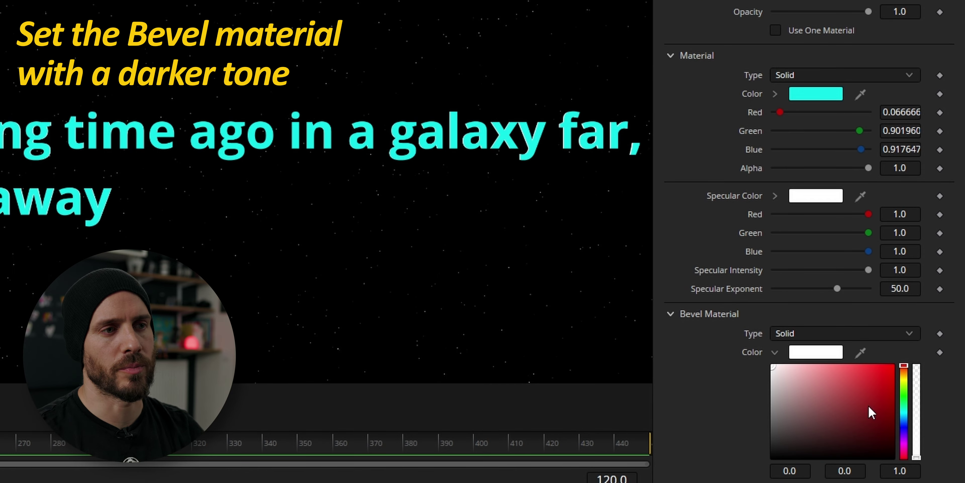
{"action": "left_click_drag", "start_coordinate": [860, 352], "coordinate": [811, 142]}
{"action": "left_click_drag", "start_coordinate": [810, 90], "coordinate": [811, 92]}
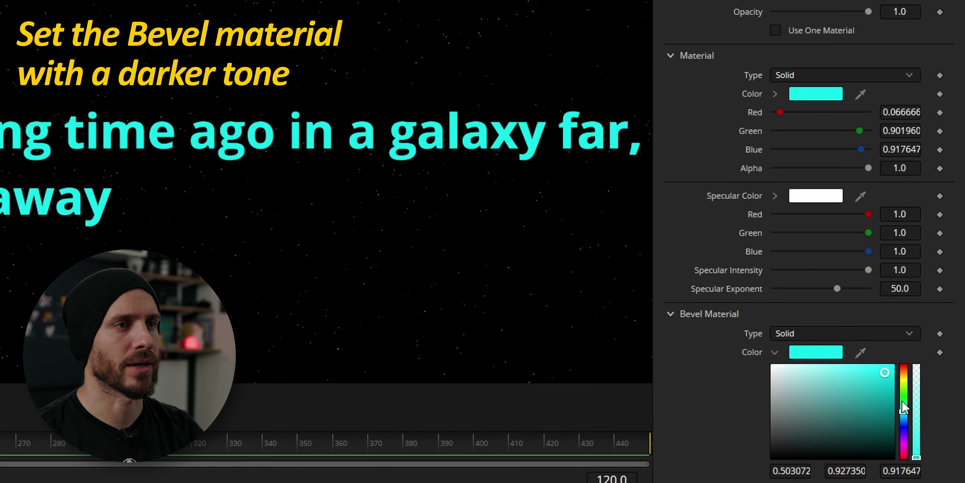
{"action": "left_click_drag", "start_coordinate": [885, 372], "coordinate": [884, 411]}
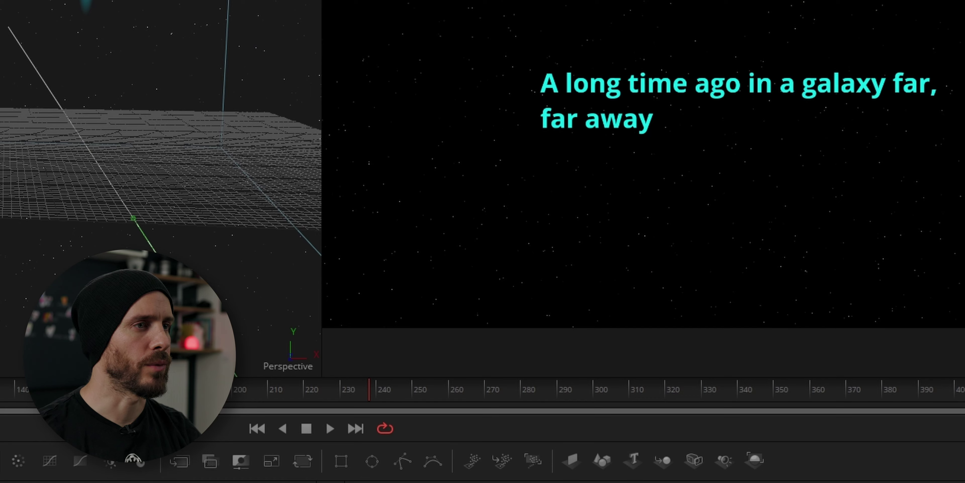
Add a Loader with Star_Wars_Day_May_The_Fourth.svg.png, show it in the first viewer and enable Post-Multiply by Alpha in its import settings
{"action": "key", "text": "shift+space"}
{"action": "type", "text": "loader"}
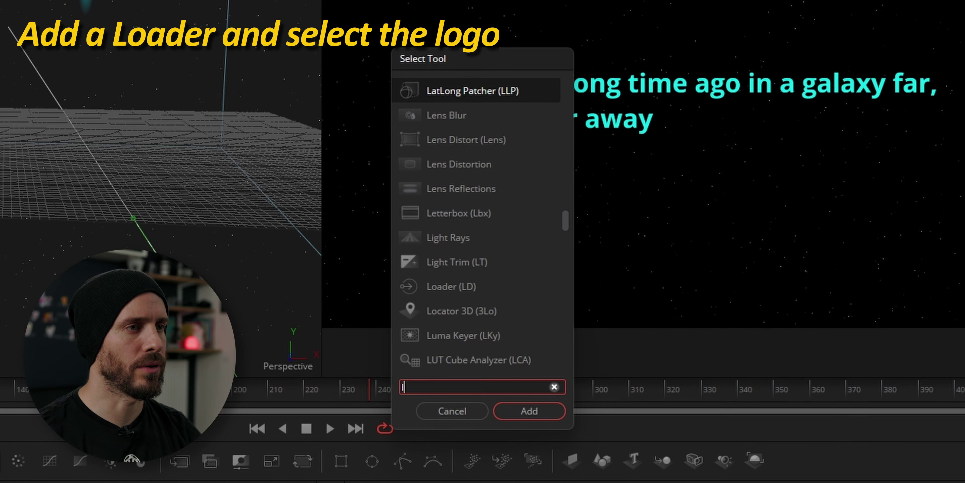
{"action": "key", "text": "Return"}
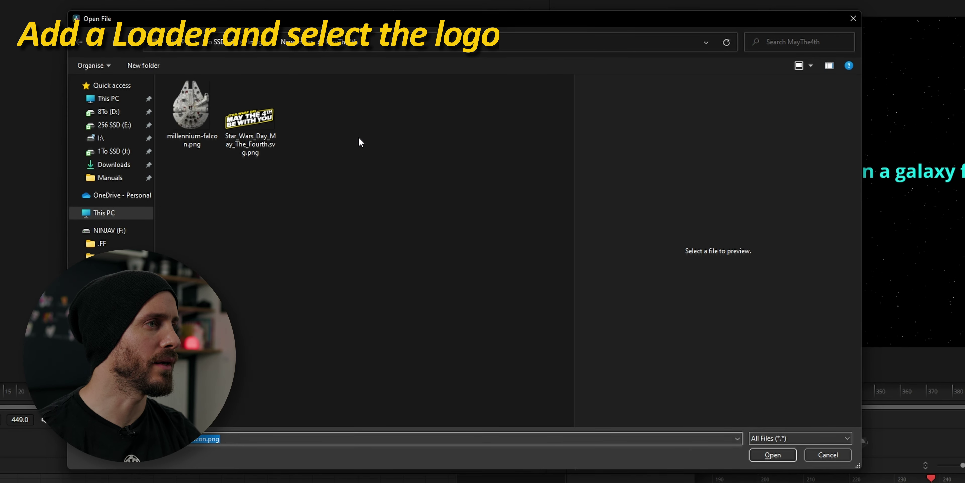
{"action": "double_click", "coordinate": [242, 131]}
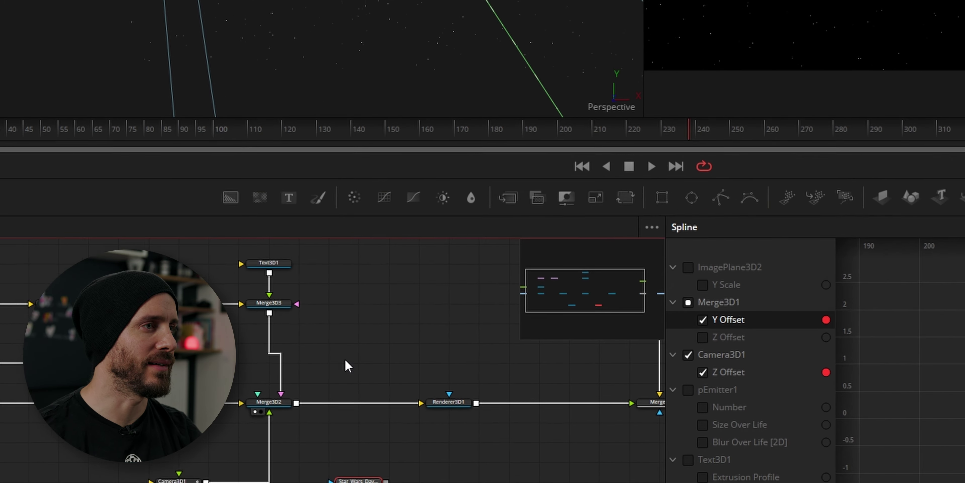
{"action": "key", "text": "1"}
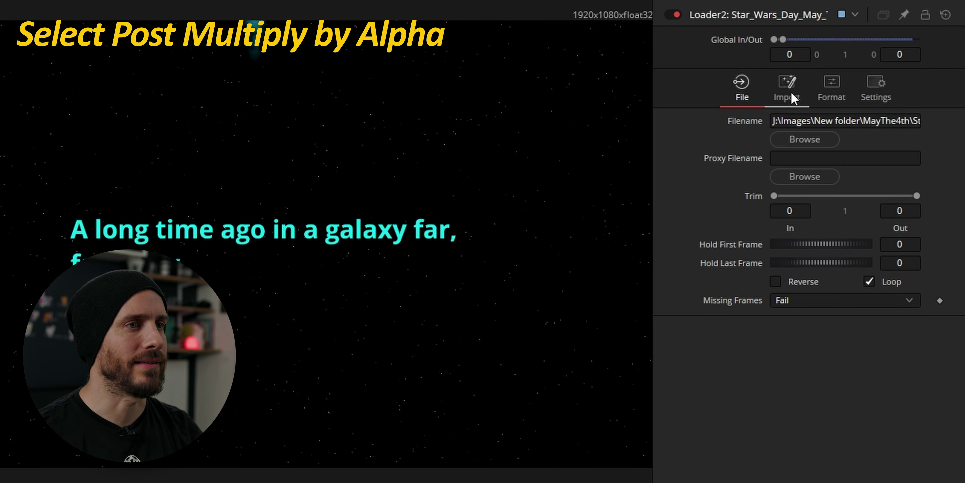
{"action": "left_click", "coordinate": [788, 92]}
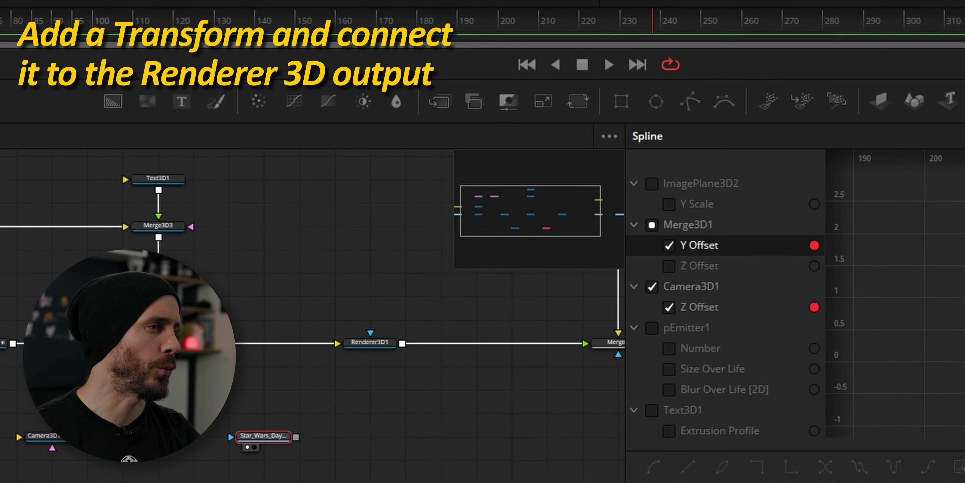
Add a Transform after the logo Loader and merge it with Renderer3D1's output, placing the new Merge2 in line with the renderer
{"action": "left_click", "coordinate": [581, 105]}
{"action": "left_click_drag", "start_coordinate": [367, 436], "coordinate": [404, 345]}
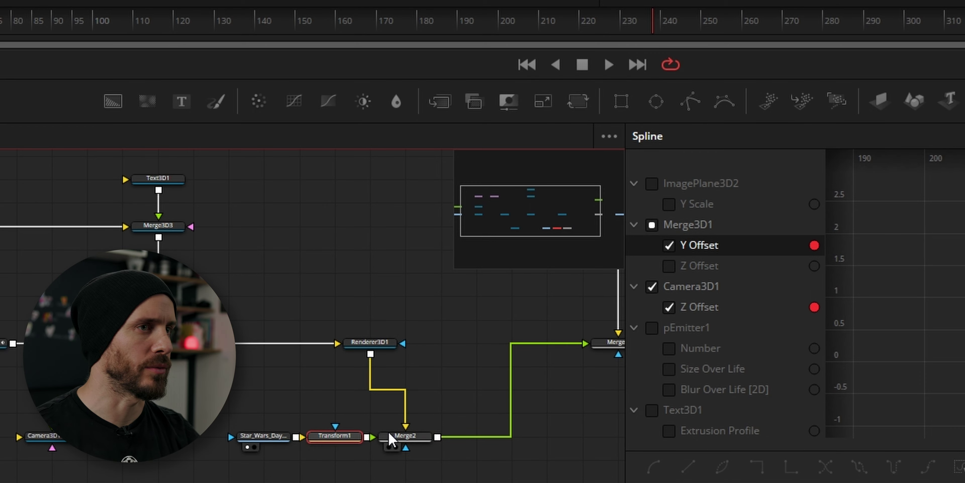
{"action": "left_click_drag", "start_coordinate": [405, 435], "coordinate": [512, 341]}
Set Transform1's size to 0.5 and swap the foreground and background inputs of Merge2
{"action": "left_click", "coordinate": [326, 437]}
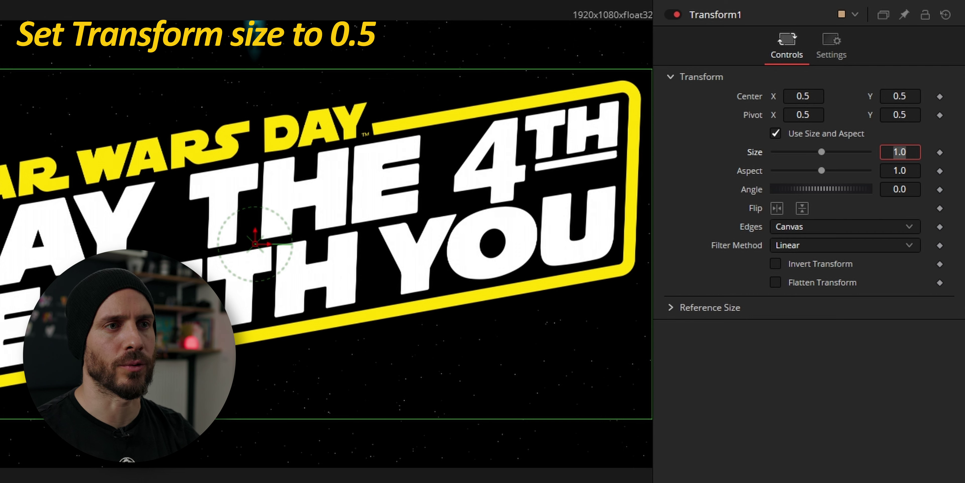
{"action": "type", "text": "0.5"}
{"action": "key", "text": "Tab"}
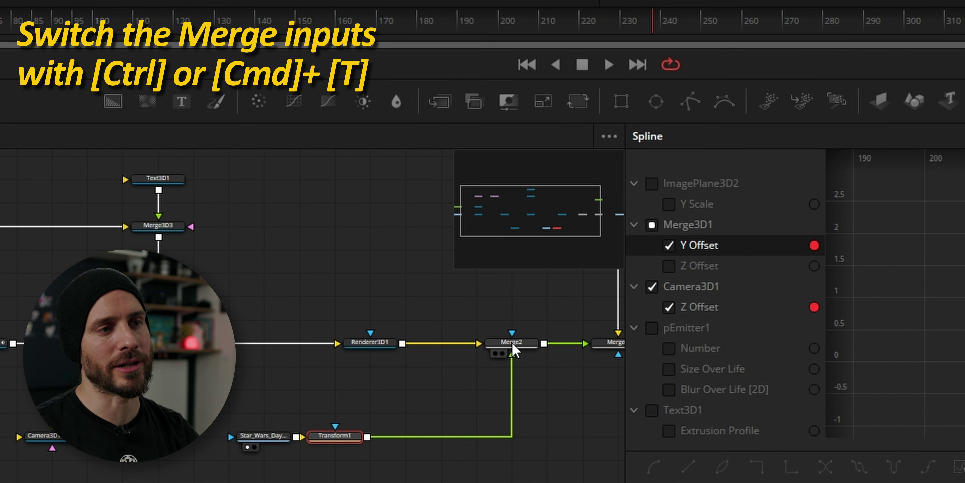
{"action": "left_click", "coordinate": [511, 342]}
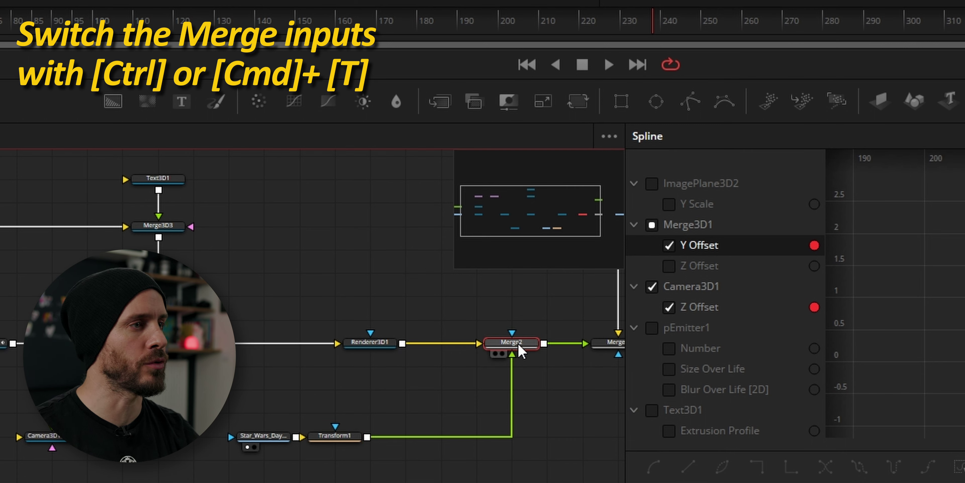
{"action": "key", "text": "ctrl+t"}
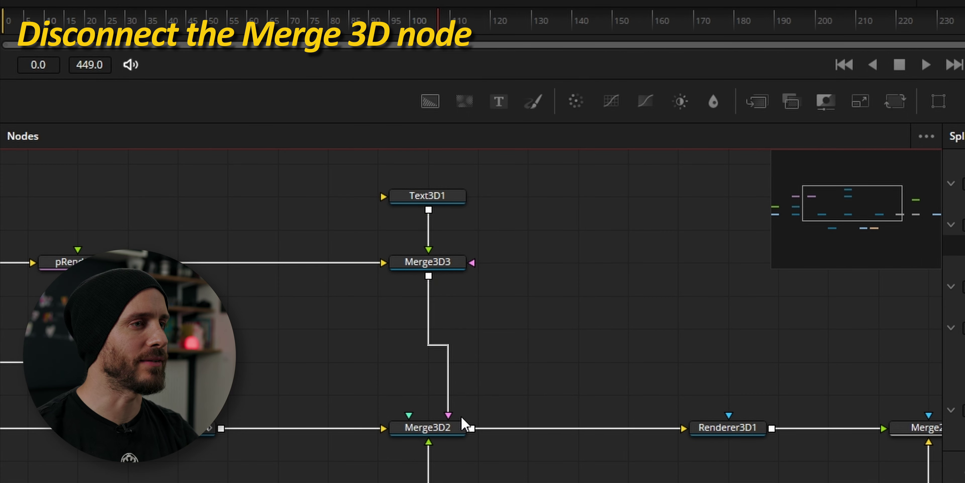
Disconnect Merge3D3 from Merge3D2 and paste an instance of Renderer3D1 after Merge3D3, placed above the original renderer
{"action": "left_click_drag", "start_coordinate": [451, 413], "coordinate": [508, 356]}
{"action": "left_click", "coordinate": [736, 430]}
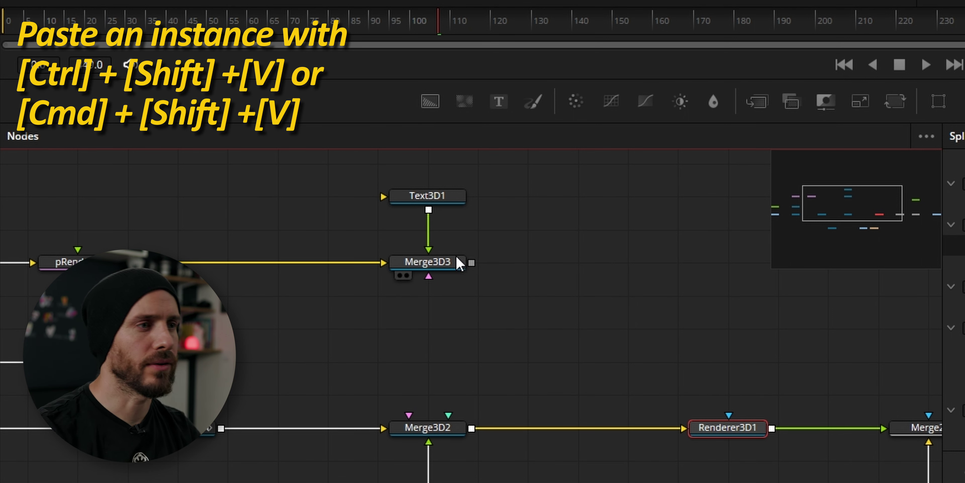
{"action": "left_click", "coordinate": [437, 262]}
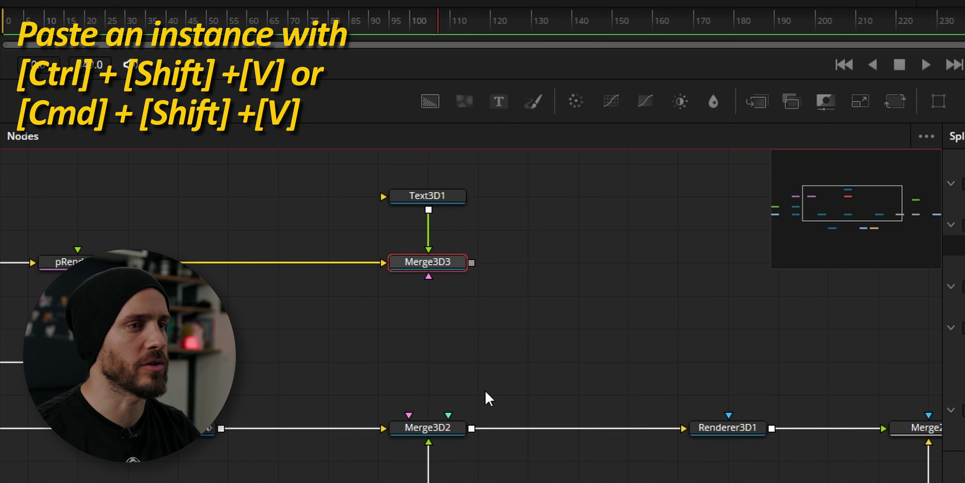
{"action": "key", "text": "ctrl+shift+v"}
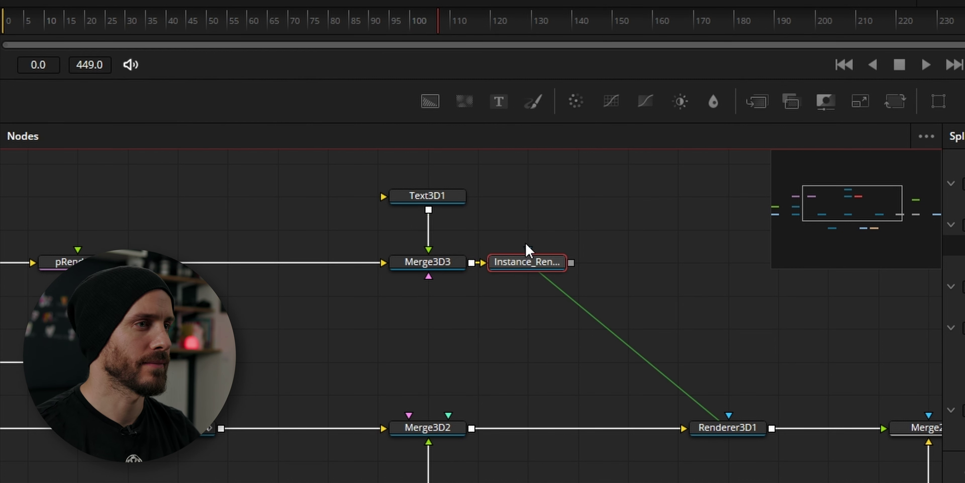
{"action": "left_click_drag", "start_coordinate": [523, 267], "coordinate": [727, 273]}
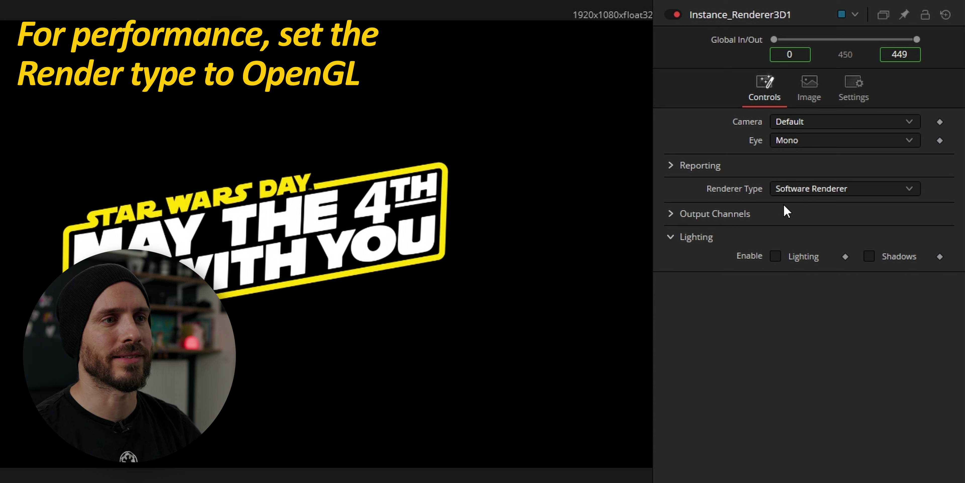
Set the renderer type of Instance_Renderer3D1 to OpenGL Renderer
{"action": "left_click", "coordinate": [879, 190]}
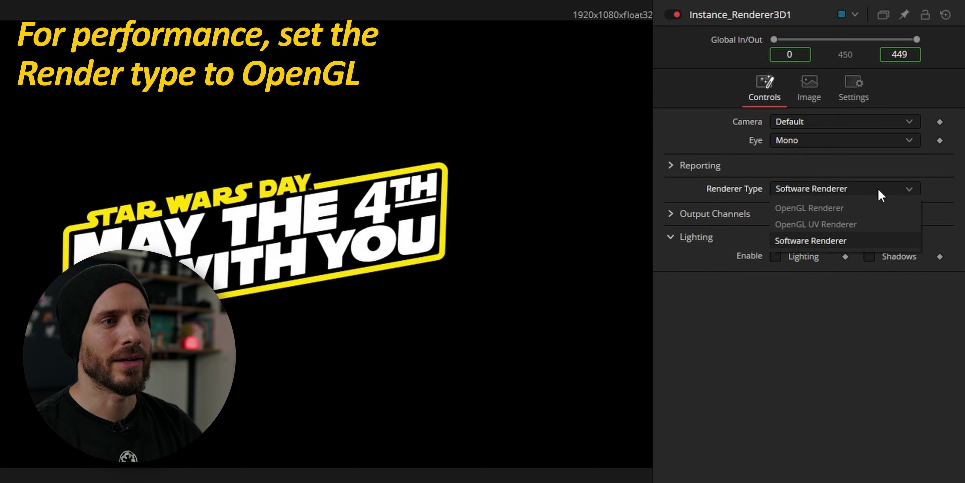
{"action": "left_click", "coordinate": [827, 212]}
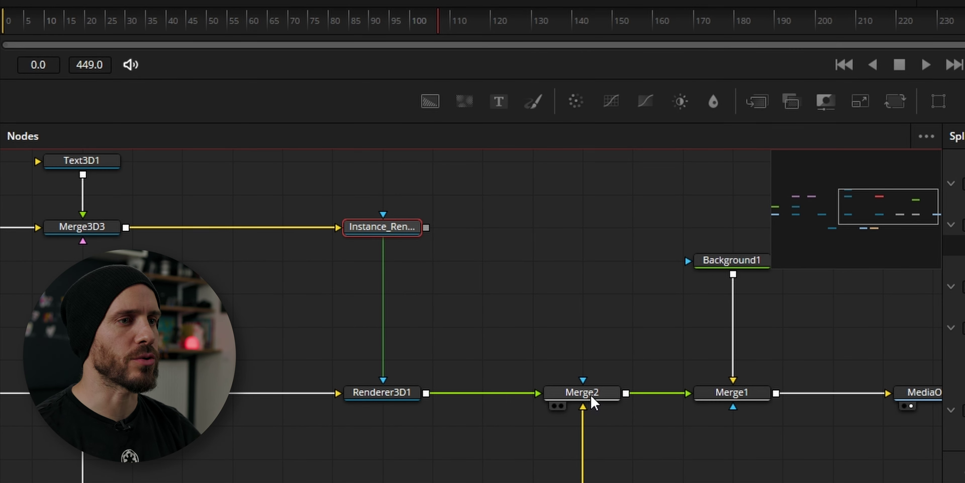
Make room beside Merge2 by moving Background1 and Merge1, merge the instanced renderer with Merge2's output and swap the new merge's inputs
{"action": "left_click", "coordinate": [593, 402]}
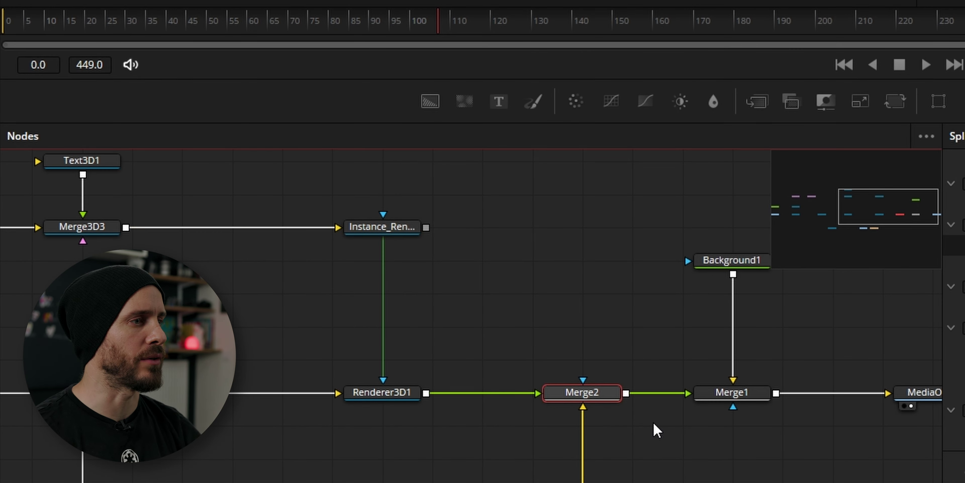
{"action": "left_click_drag", "start_coordinate": [665, 223], "coordinate": [773, 451]}
{"action": "left_click_drag", "start_coordinate": [761, 402], "coordinate": [867, 407]}
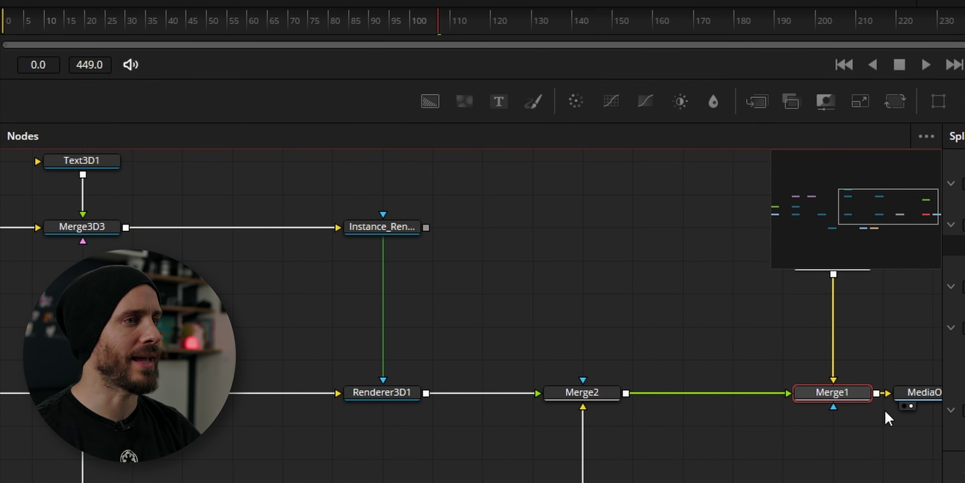
{"action": "left_click", "coordinate": [468, 245]}
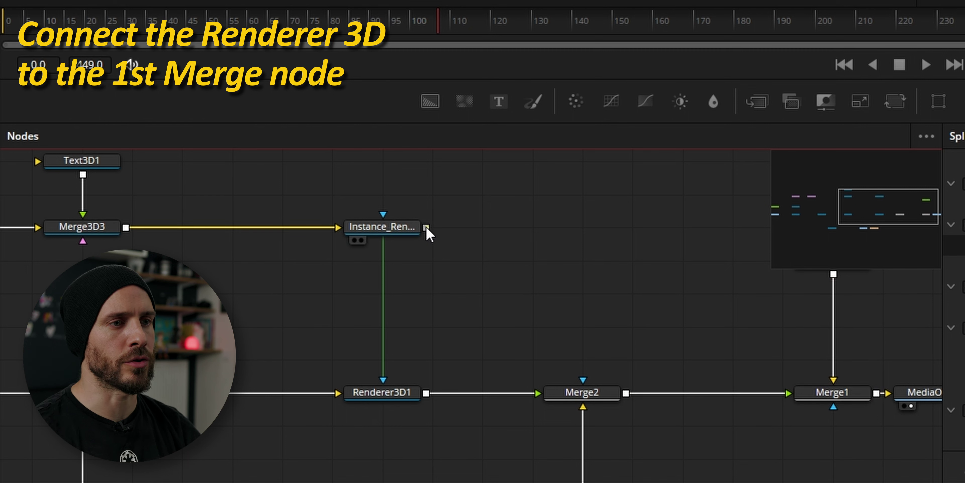
{"action": "left_click_drag", "start_coordinate": [426, 229], "coordinate": [631, 399]}
{"action": "key", "text": "ctrl+t"}
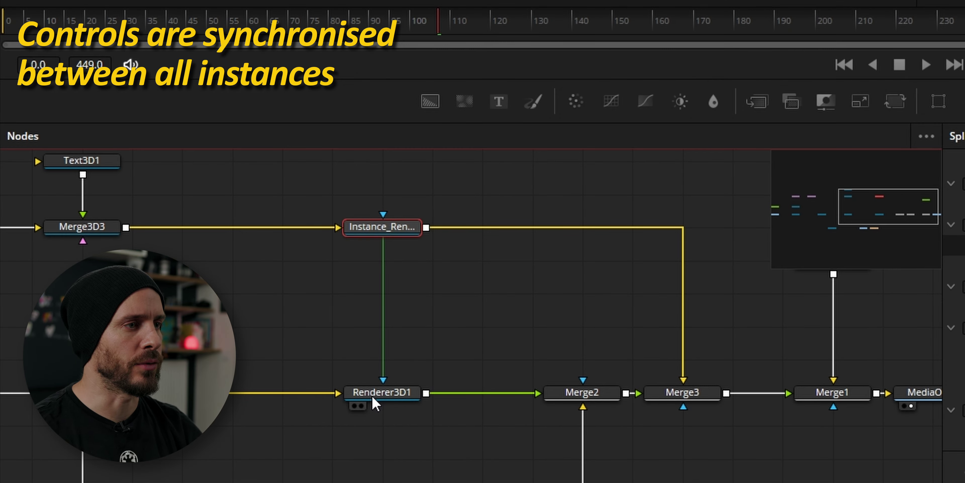
Paste an instance of Camera3D1 between the two node branches and connect it to Merge3D3
{"action": "left_click", "coordinate": [374, 398]}
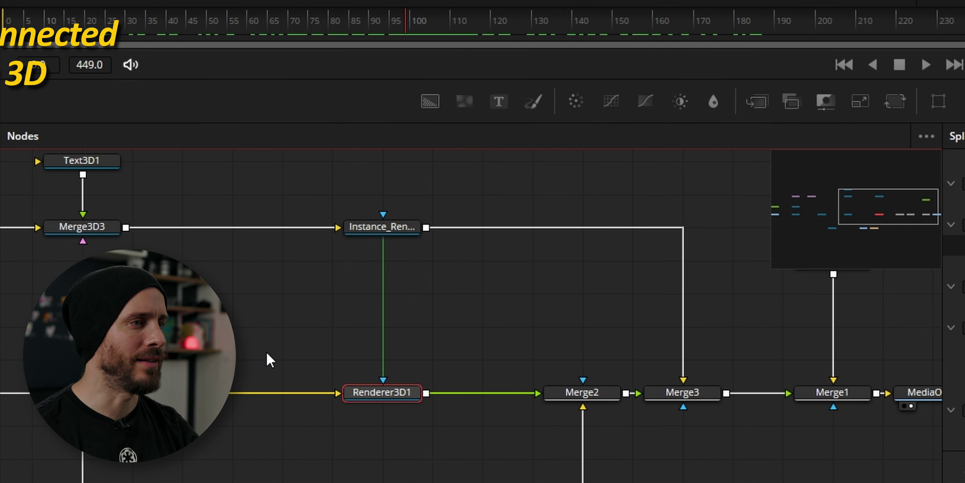
{"action": "scroll", "coordinate": [297, 308], "scroll_direction": "down", "scroll_amount": 2}
{"action": "scroll", "coordinate": [442, 243], "scroll_direction": "up", "scroll_amount": 2}
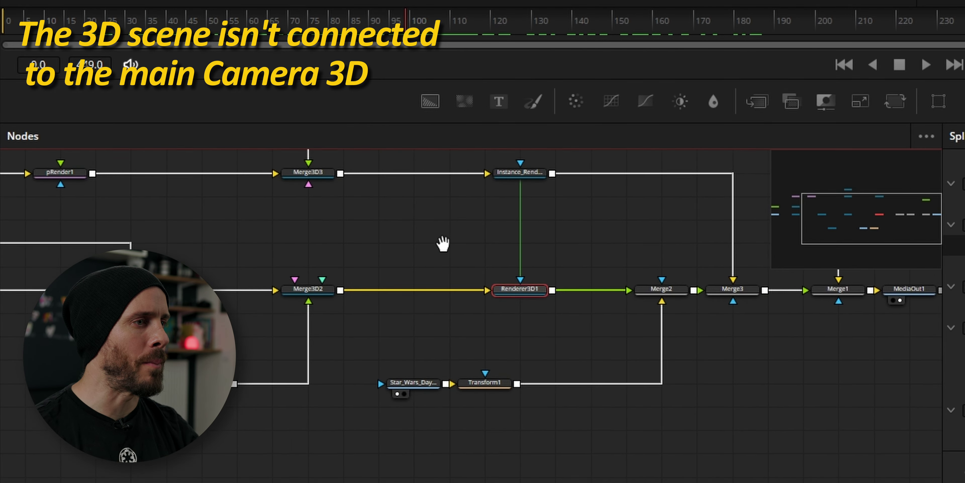
{"action": "left_click_drag", "start_coordinate": [442, 243], "coordinate": [425, 321]}
{"action": "left_click", "coordinate": [234, 372]}
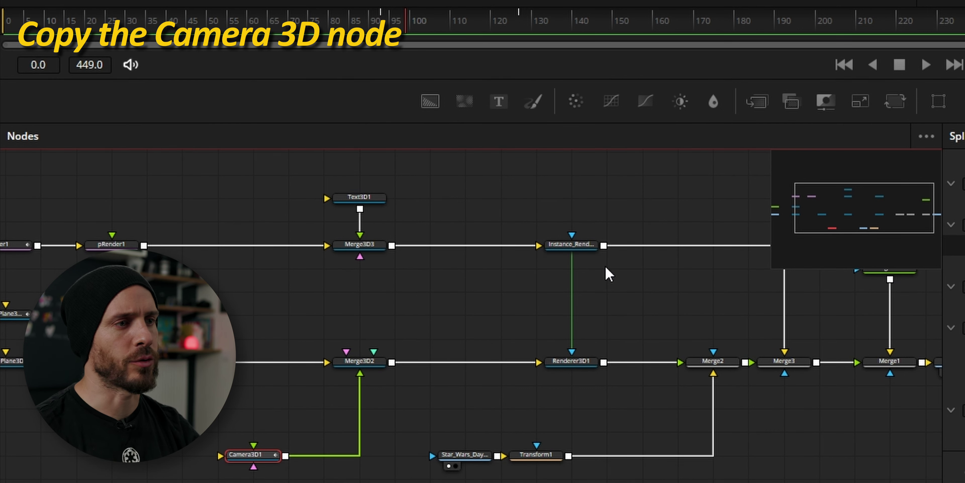
{"action": "scroll", "coordinate": [247, 459], "scroll_direction": "down", "scroll_amount": 1}
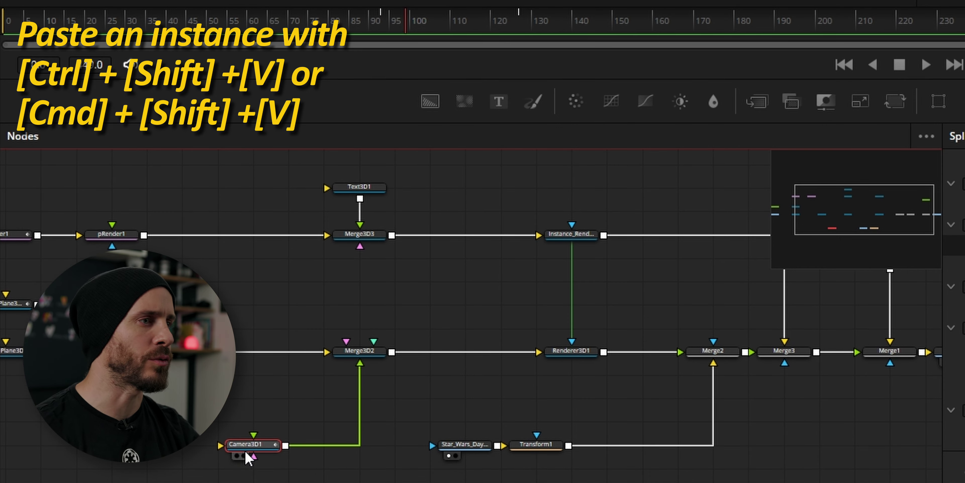
{"action": "left_click", "coordinate": [284, 294]}
{"action": "key", "text": "ctrl+shift+v"}
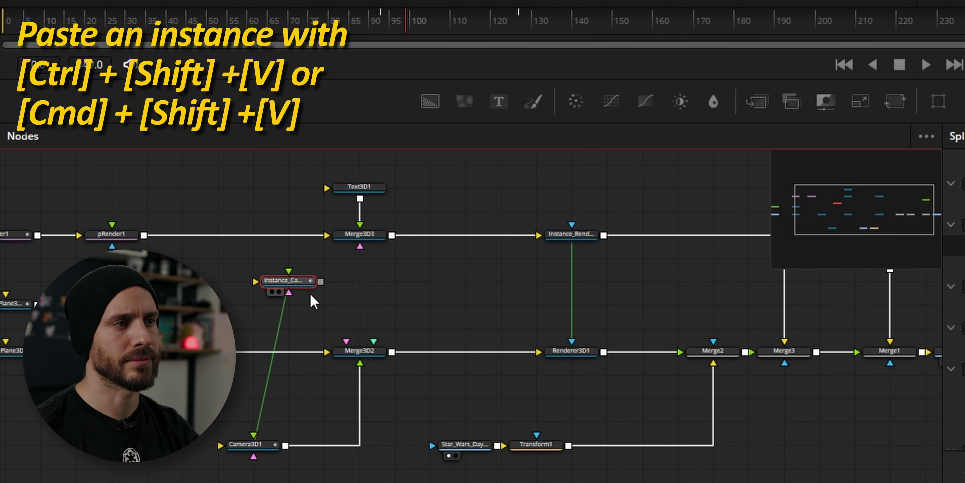
{"action": "left_click_drag", "start_coordinate": [321, 281], "coordinate": [365, 237]}
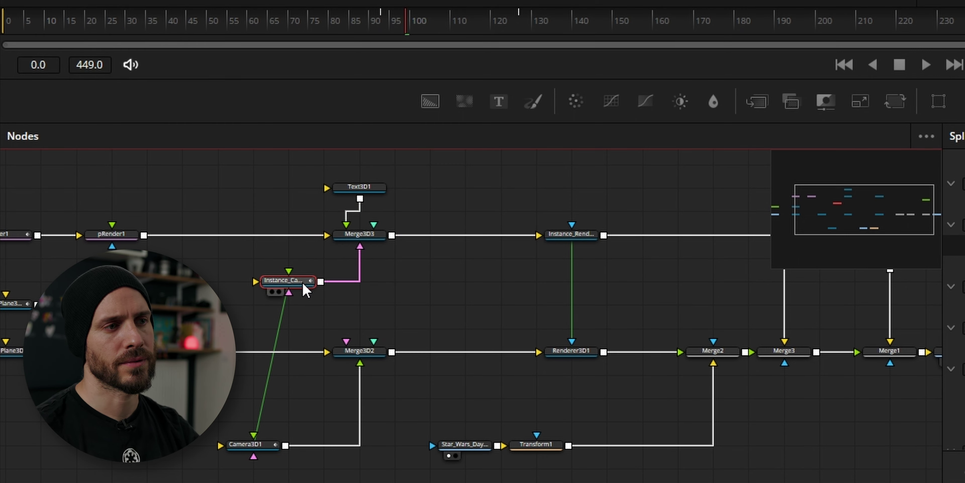
{"action": "left_click_drag", "start_coordinate": [289, 285], "coordinate": [275, 289]}
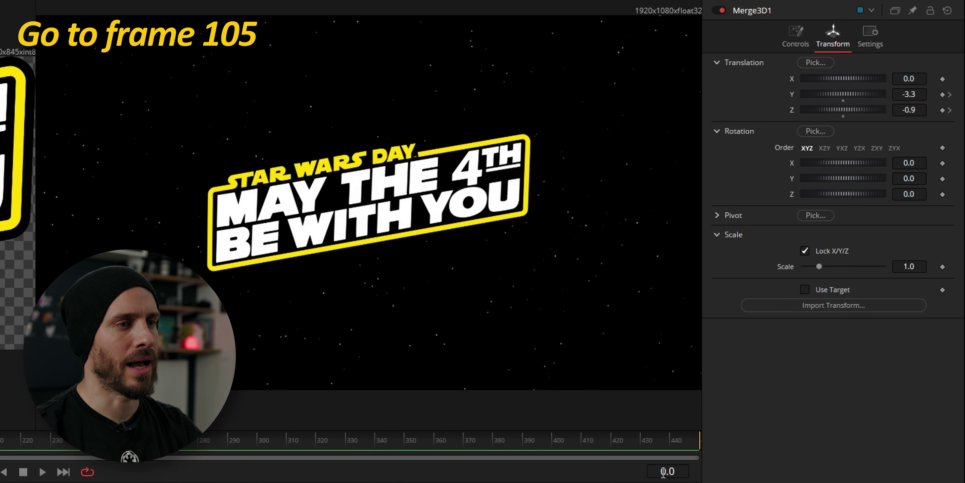
Go to frame 105 and, on the frame after it, keyframe Merge3D1's X translation at -12
{"action": "left_click", "coordinate": [664, 472]}
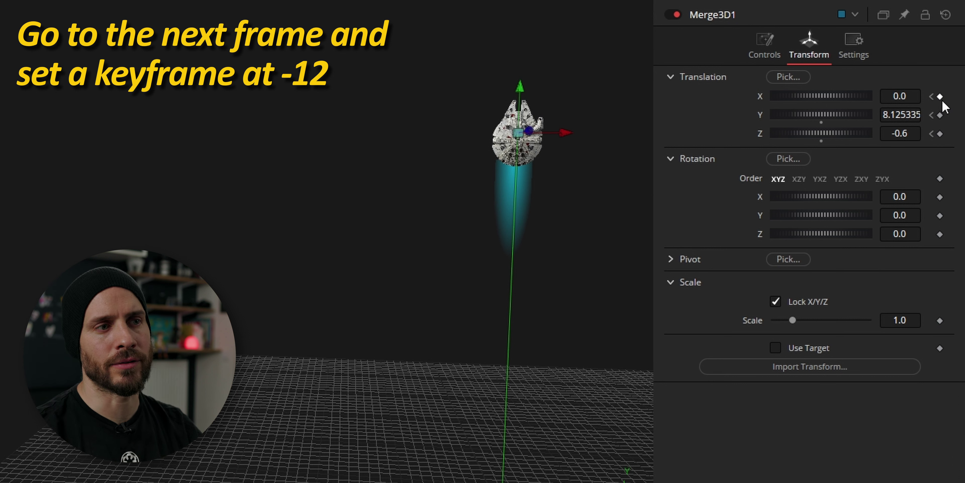
{"action": "left_click", "coordinate": [940, 97]}
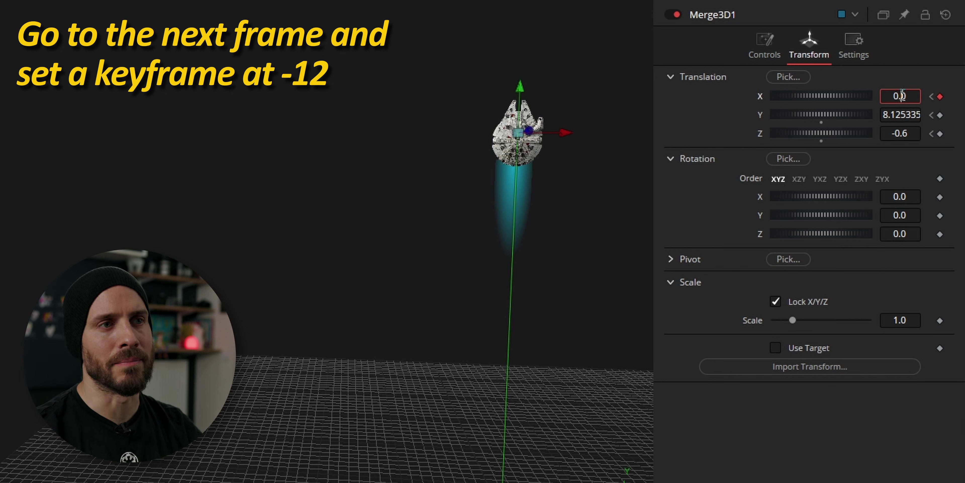
{"action": "type", "text": "-12"}
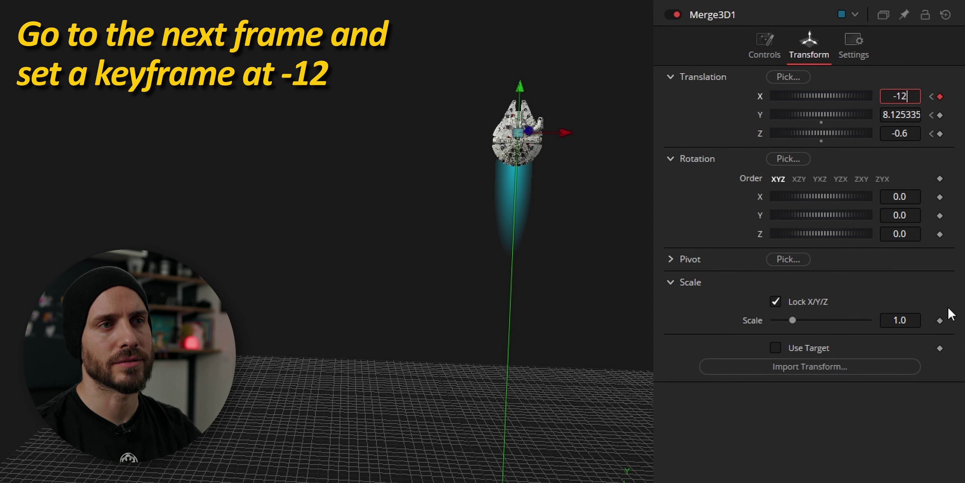
{"action": "key", "text": "Return"}
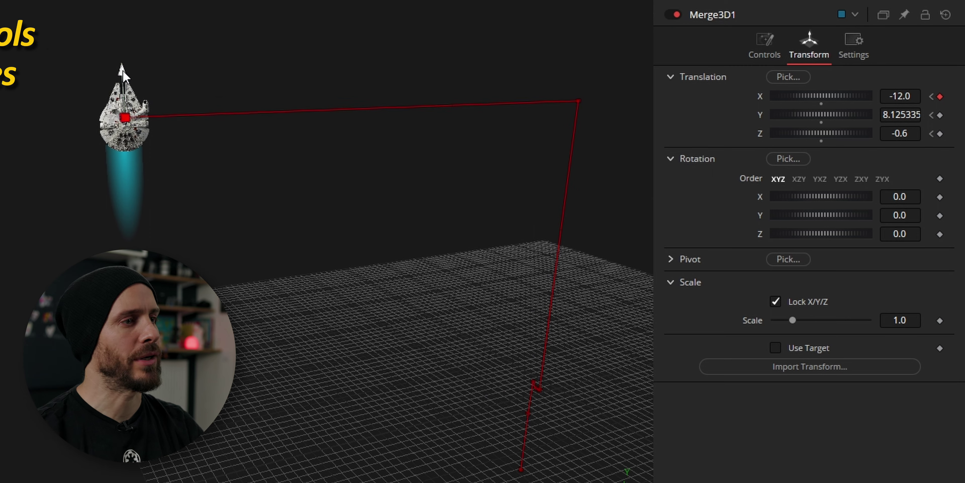
Adjust the ship's path keyframes along Y with the overlay controls, reaching about 8.14, and add a Z translation keyframe
{"action": "left_click_drag", "start_coordinate": [125, 117], "coordinate": [124, 122]}
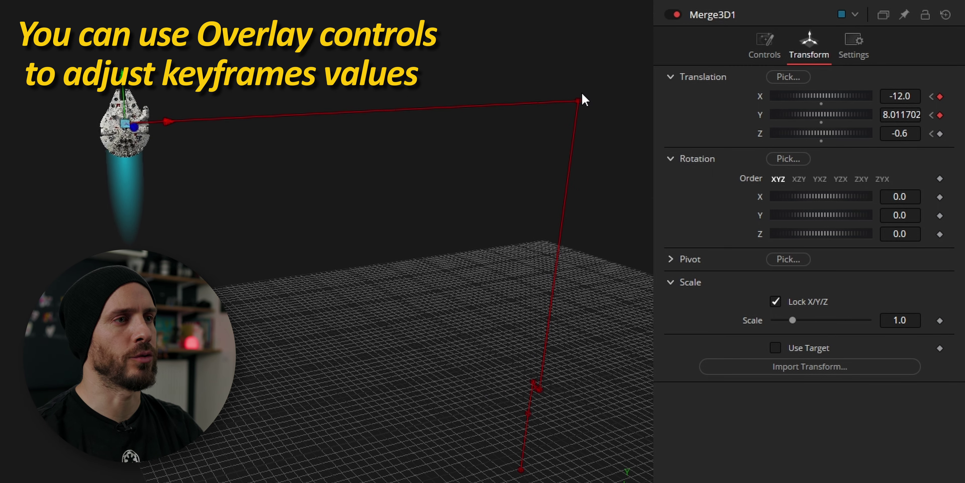
{"action": "left_click", "coordinate": [578, 100]}
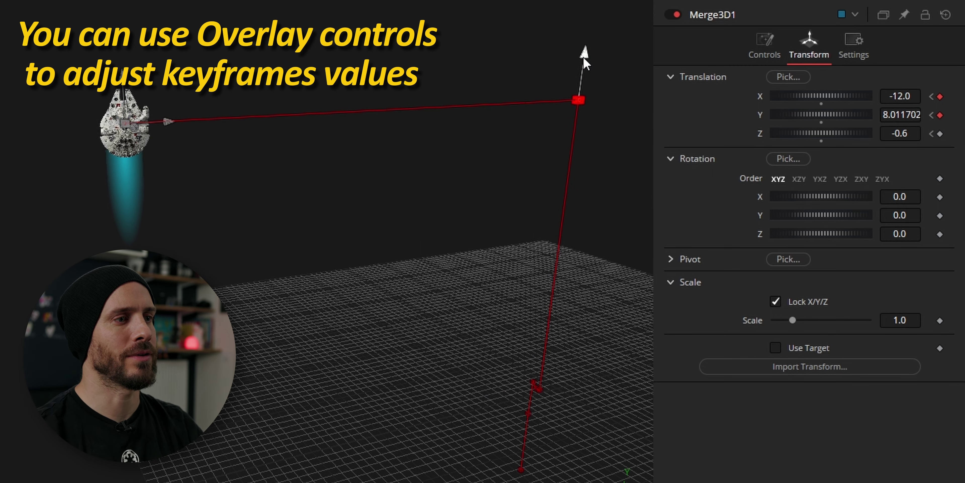
{"action": "mouse_move", "coordinate": [582, 61]}
{"action": "left_mouse_down"}
{"action": "mouse_move", "coordinate": [587, 22]}
{"action": "mouse_move", "coordinate": [582, 59]}
{"action": "left_mouse_up"}
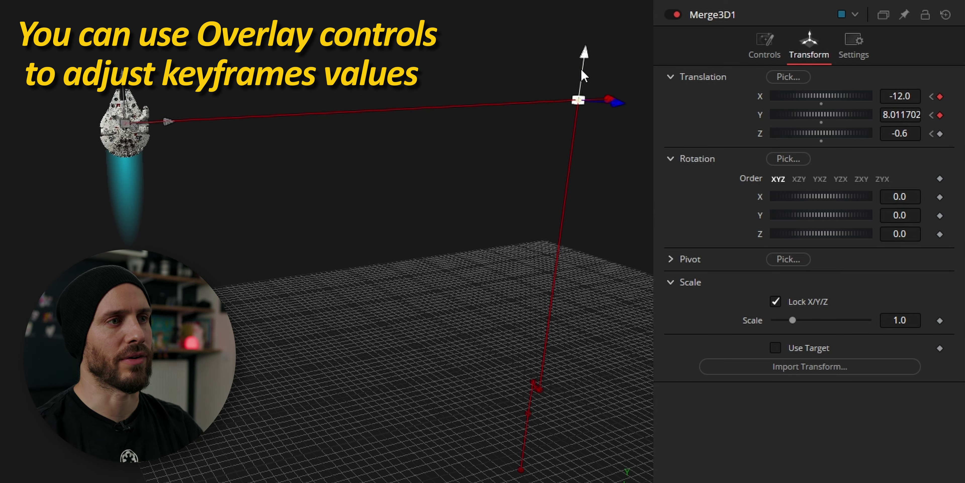
{"action": "left_click_drag", "start_coordinate": [489, 224], "coordinate": [375, 185]}
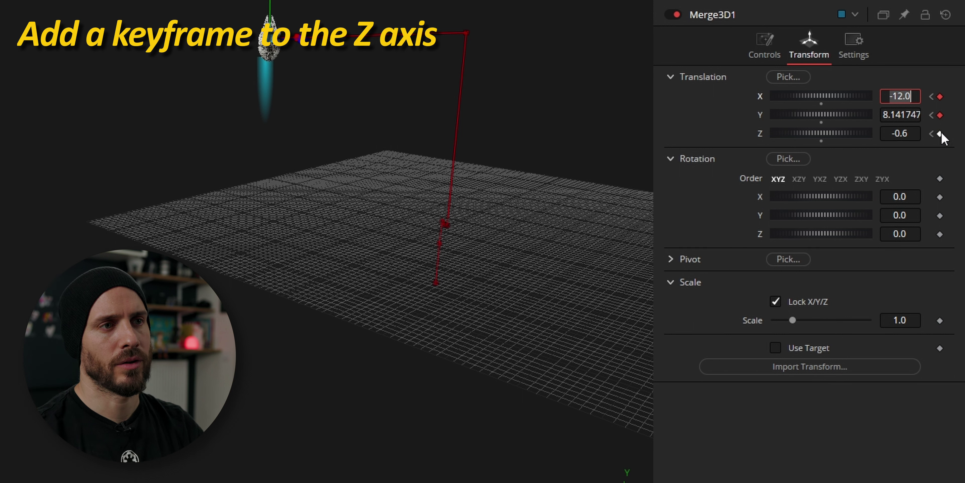
{"action": "left_click", "coordinate": [940, 133]}
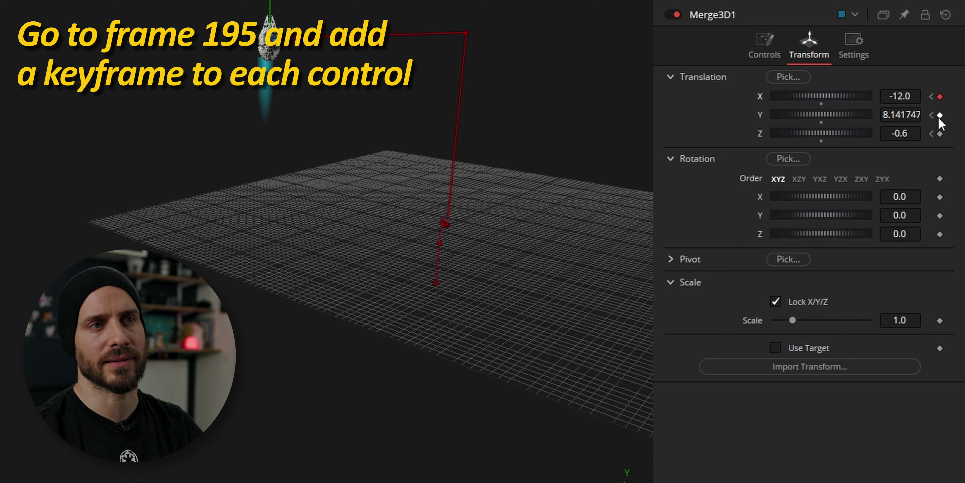
At frame 195, keyframe Merge3D1's translation at X -12, Y -2.3 and Z 29
{"action": "left_click", "coordinate": [940, 133]}
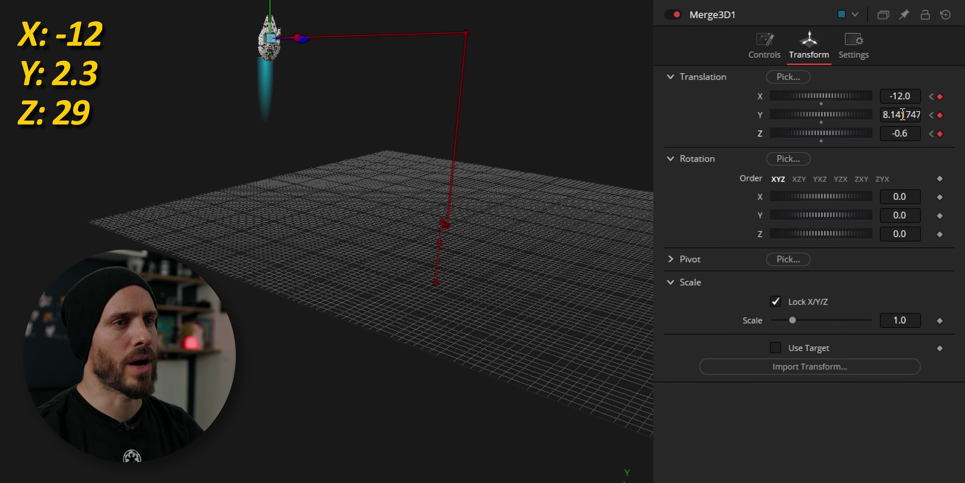
{"action": "left_click", "coordinate": [903, 113]}
{"action": "key", "text": "BackSpace"}
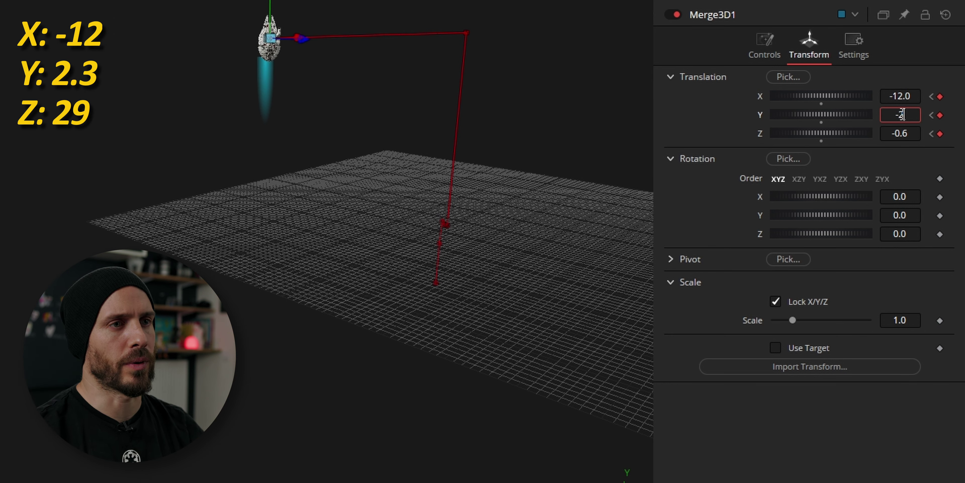
{"action": "type", "text": "-2.3"}
{"action": "key", "text": "Tab"}
{"action": "type", "text": "29"}
{"action": "key", "text": "Tab"}
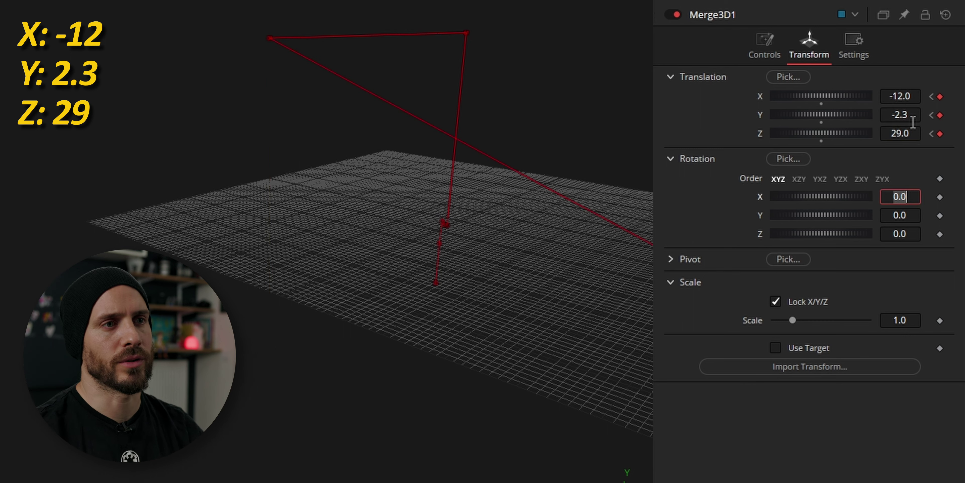
Examine the ship's motion path and its position relative to the camera from several angles
{"action": "scroll", "coordinate": [384, 257], "scroll_direction": "down", "scroll_amount": 4}
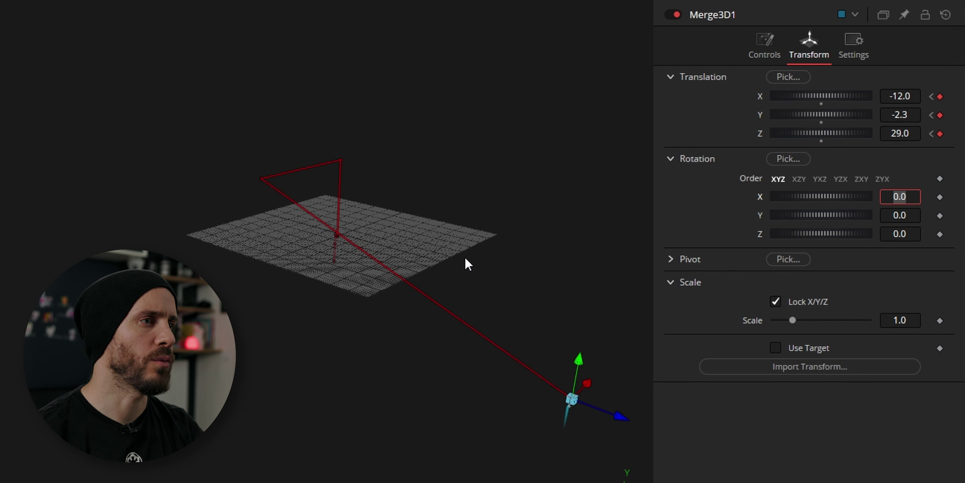
{"action": "left_click_drag", "start_coordinate": [465, 260], "coordinate": [542, 201]}
{"action": "left_click_drag", "start_coordinate": [431, 223], "coordinate": [652, 259]}
{"action": "left_click_drag", "start_coordinate": [565, 239], "coordinate": [441, 282]}
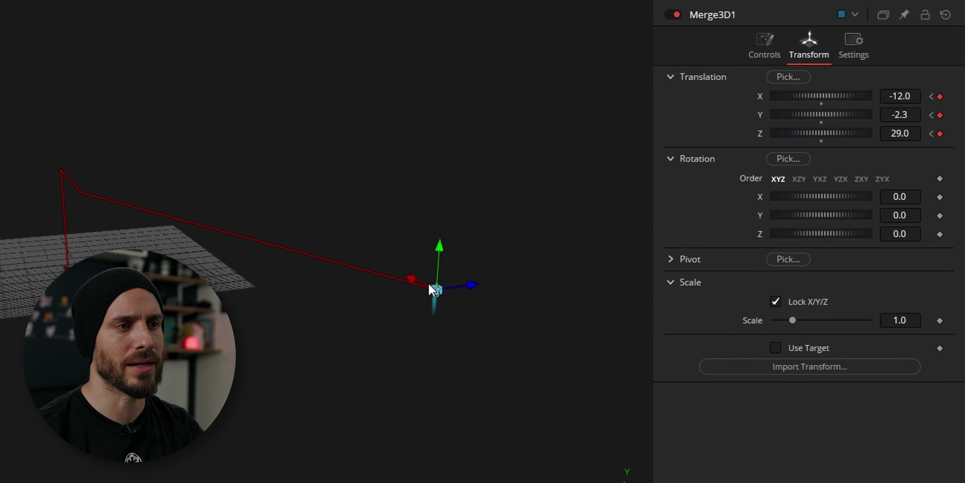
{"action": "left_click_drag", "start_coordinate": [524, 271], "coordinate": [461, 271]}
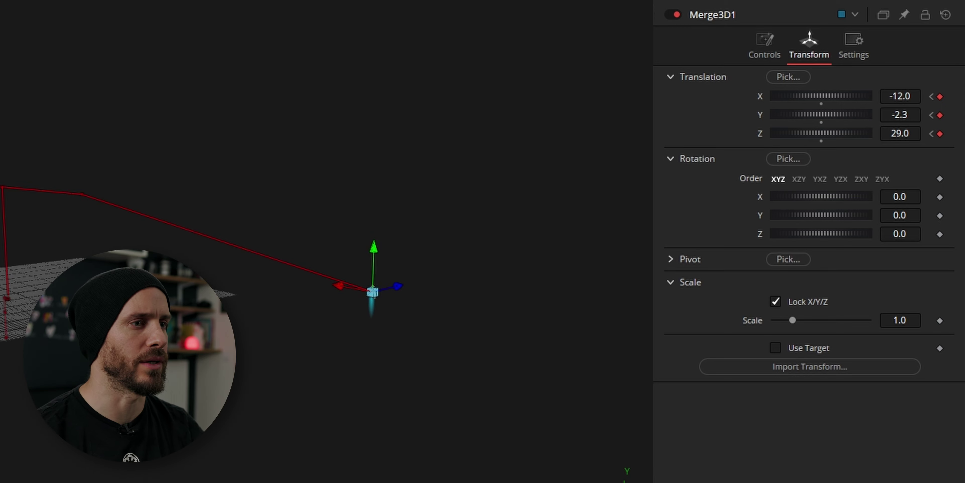
{"action": "left_click_drag", "start_coordinate": [410, 333], "coordinate": [333, 298]}
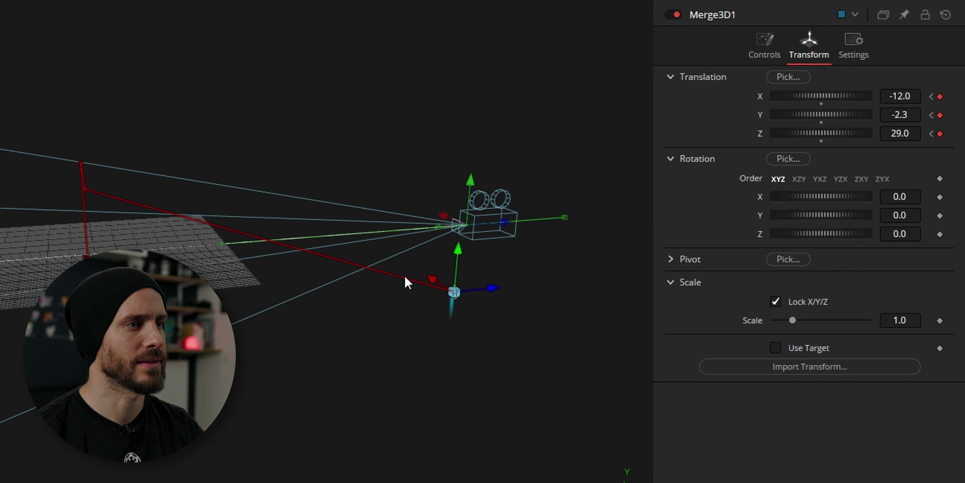
{"action": "left_click_drag", "start_coordinate": [405, 281], "coordinate": [300, 329]}
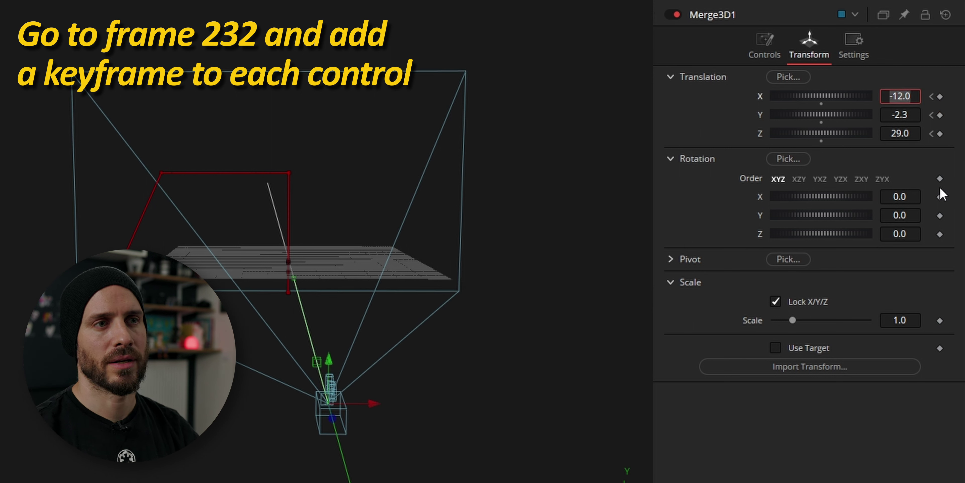
At frame 232, keyframe all of Merge3D1's translation axes, with X at 15.5 and Y at 2.8
{"action": "left_click", "coordinate": [940, 96]}
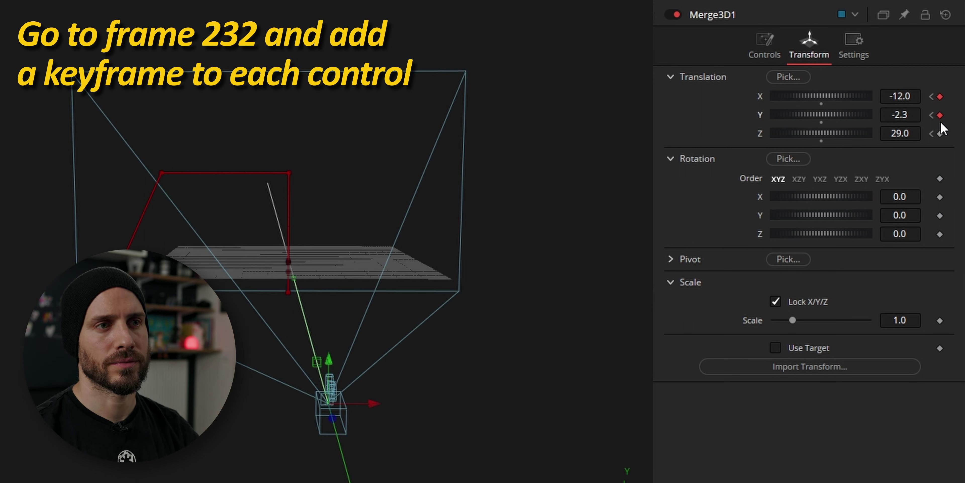
{"action": "left_click", "coordinate": [940, 134]}
{"action": "left_click", "coordinate": [907, 96]}
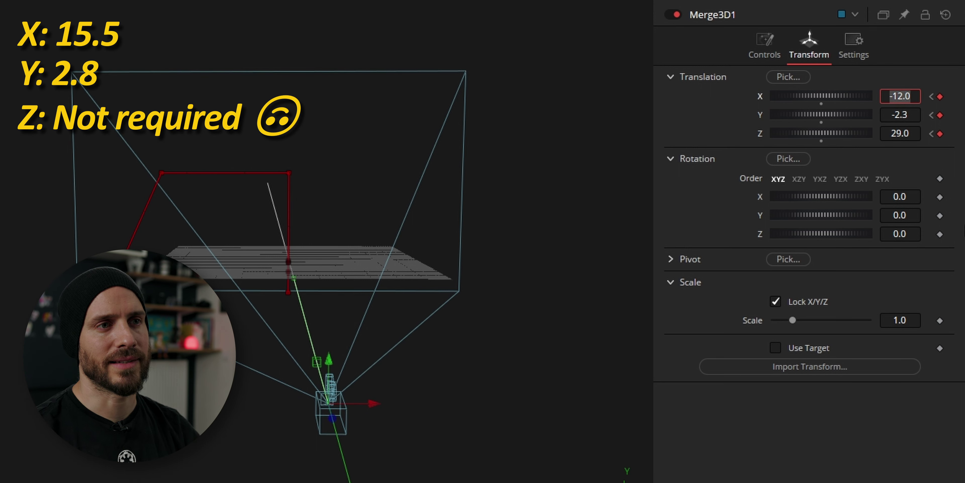
{"action": "type", "text": "15.5"}
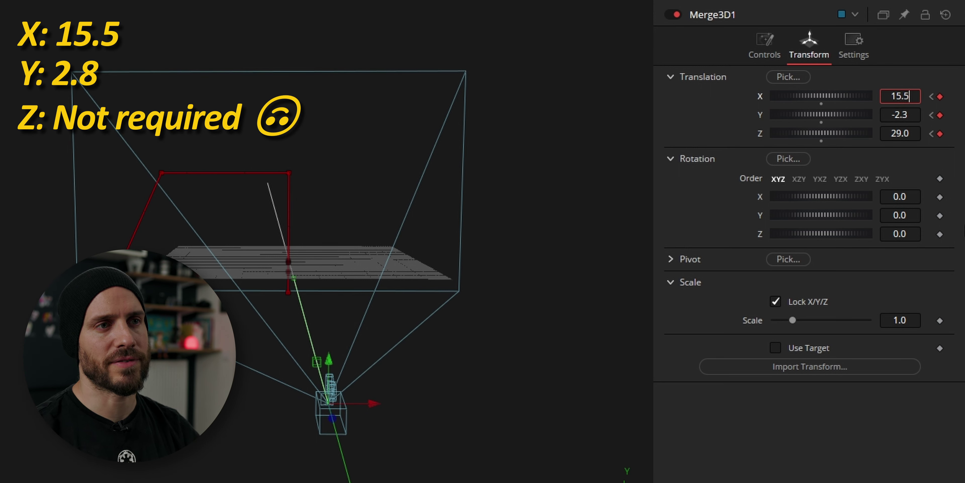
{"action": "key", "text": "Tab"}
{"action": "type", "text": "2."}
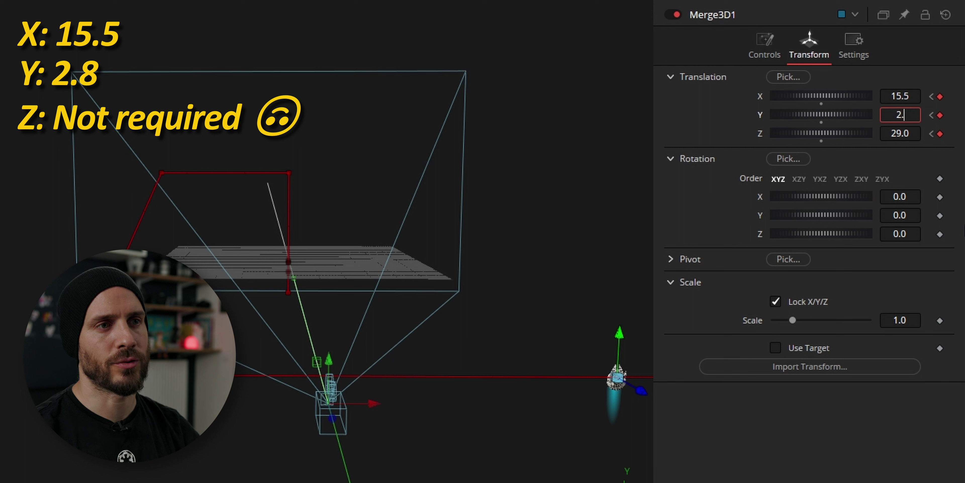
{"action": "type", "text": "8"}
{"action": "key", "text": "Tab"}
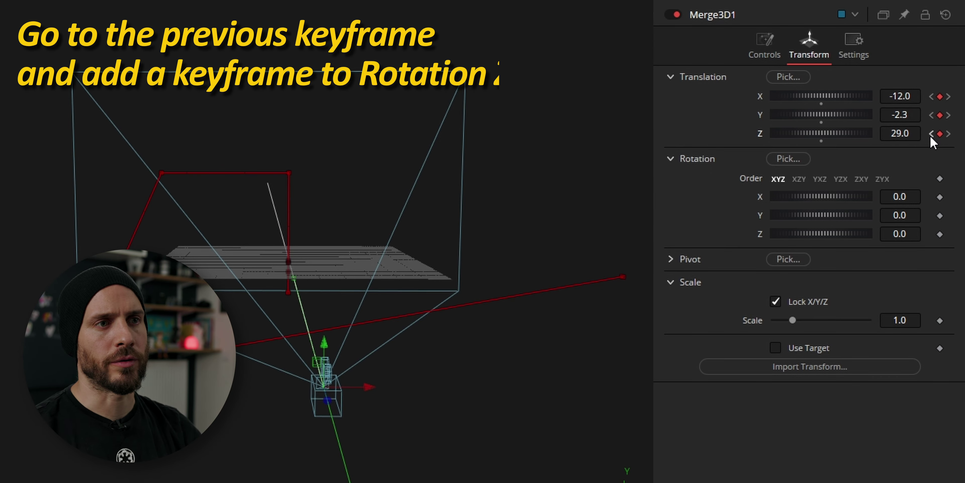
Add a Z rotation keyframe to Merge3D1 at the keyframe before frame 195, and set Z rotation to -80 at frame 195
{"action": "left_click", "coordinate": [931, 135]}
{"action": "left_click", "coordinate": [940, 234]}
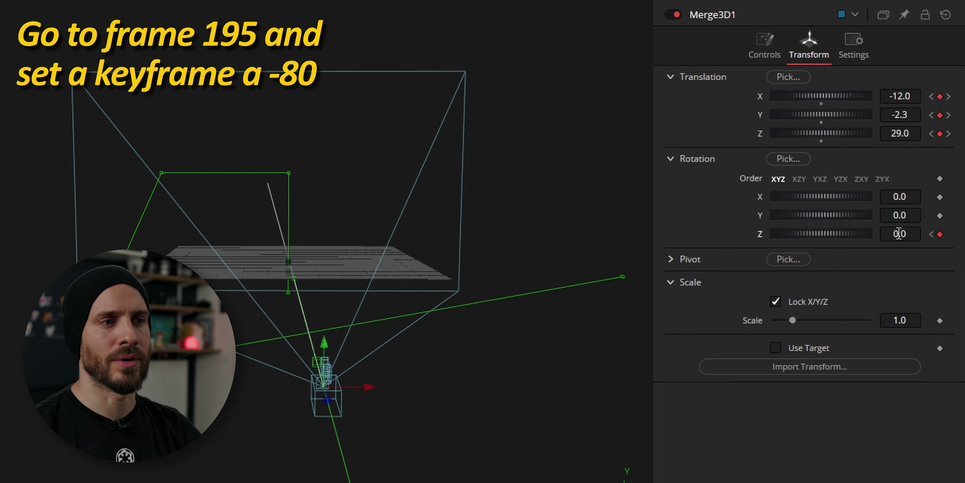
{"action": "left_click", "coordinate": [899, 233]}
{"action": "type", "text": "-80"}
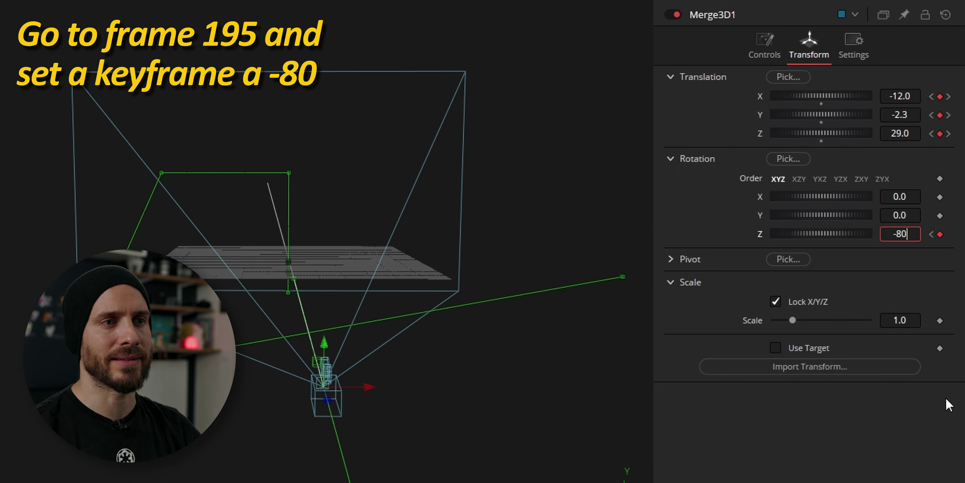
{"action": "key", "text": "Tab"}
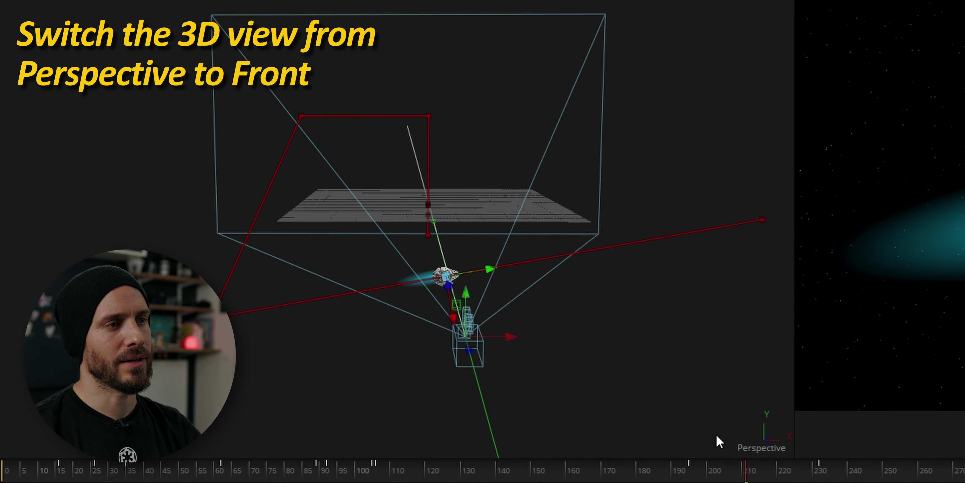
Switch the 3D viewer from Perspective to Front and frame the ship's whole motion path
{"action": "right_click", "coordinate": [750, 448]}
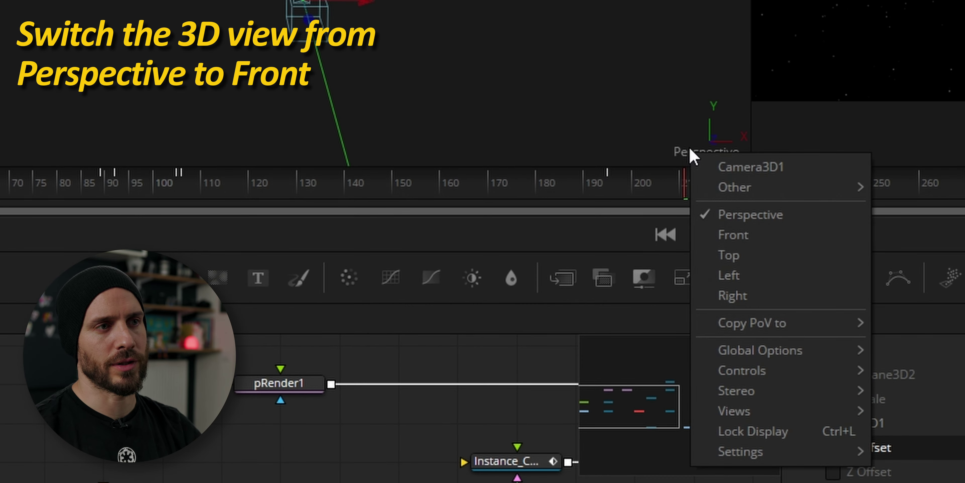
{"action": "left_click", "coordinate": [769, 236]}
{"action": "scroll", "coordinate": [616, 245], "scroll_direction": "down", "scroll_amount": 10}
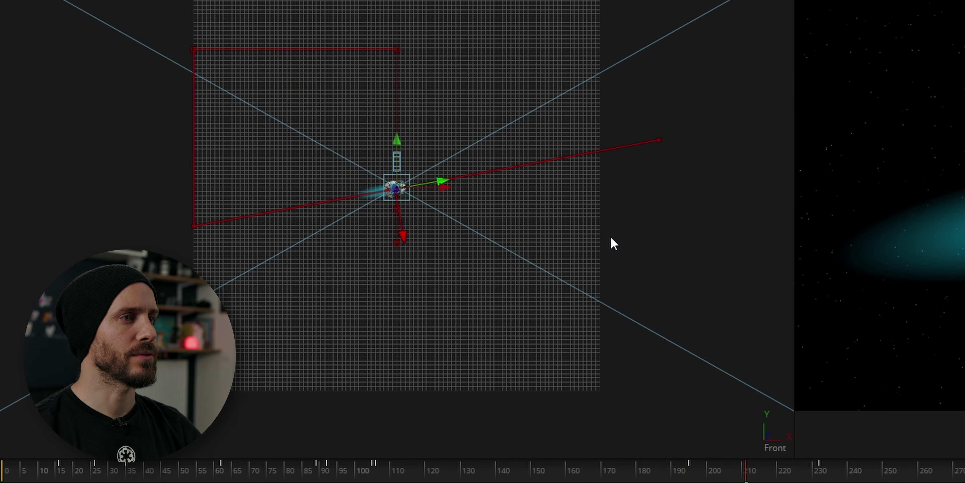
{"action": "left_click_drag", "start_coordinate": [627, 111], "coordinate": [697, 194]}
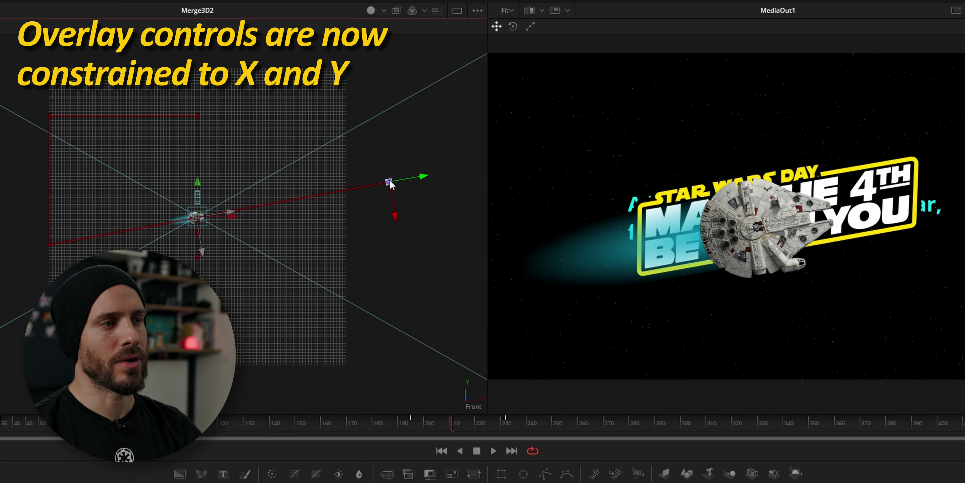
Nudge the ship slightly up and to the right in the Front view as it crosses the logo, and play back the fly-by
{"action": "mouse_move", "coordinate": [390, 184]}
{"action": "left_mouse_down"}
{"action": "mouse_move", "coordinate": [390, 169]}
{"action": "mouse_move", "coordinate": [394, 181]}
{"action": "left_mouse_up"}
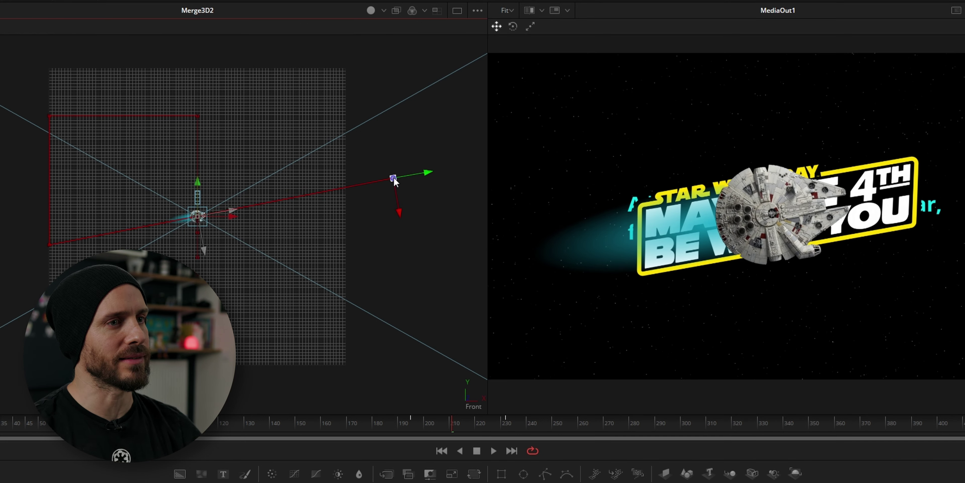
{"action": "key", "text": "space"}
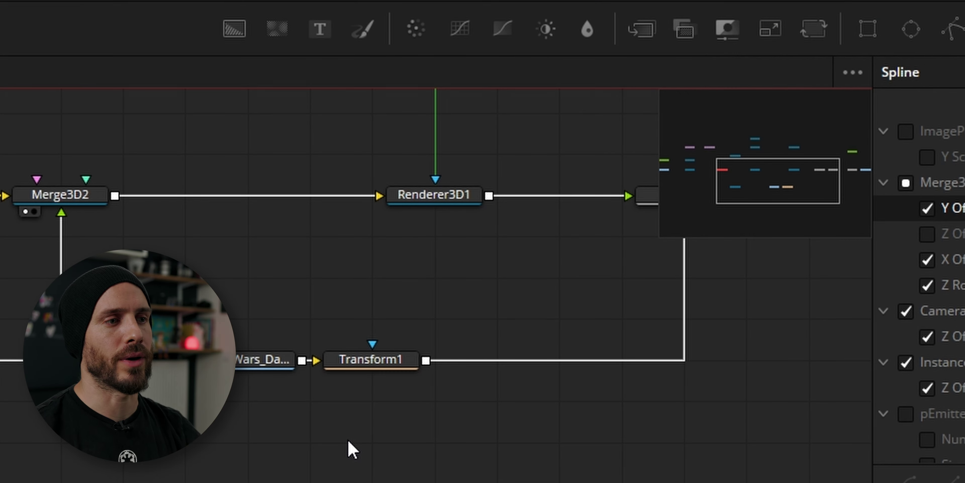
Insert a Matte Control node after Transform1, between the logo's transform and the final merge, spacing the nodes apart
{"action": "left_click", "coordinate": [400, 360]}
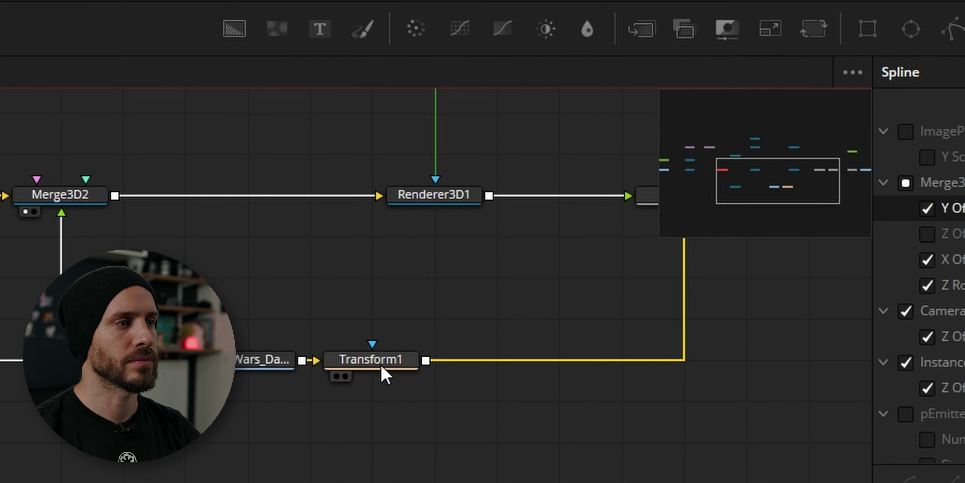
{"action": "left_click_drag", "start_coordinate": [382, 367], "coordinate": [425, 362]}
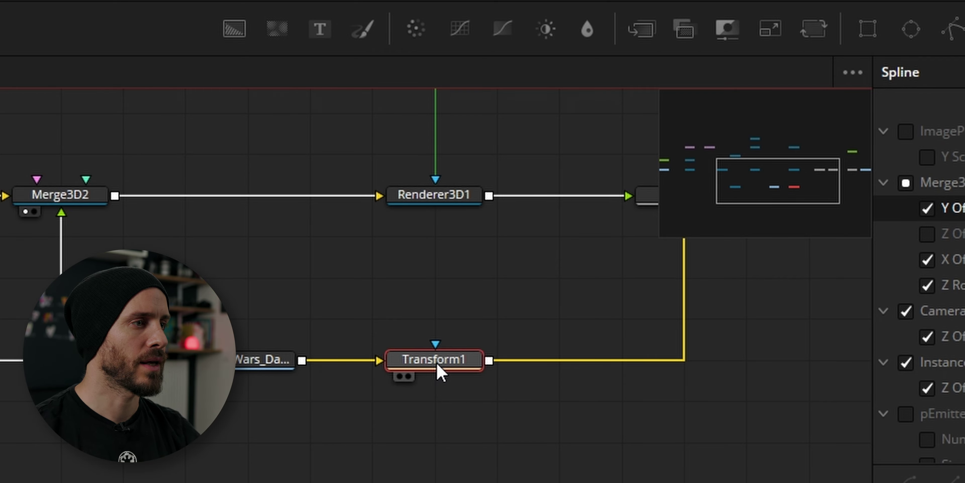
{"action": "key", "text": "shift+space"}
{"action": "type", "text": "mat"}
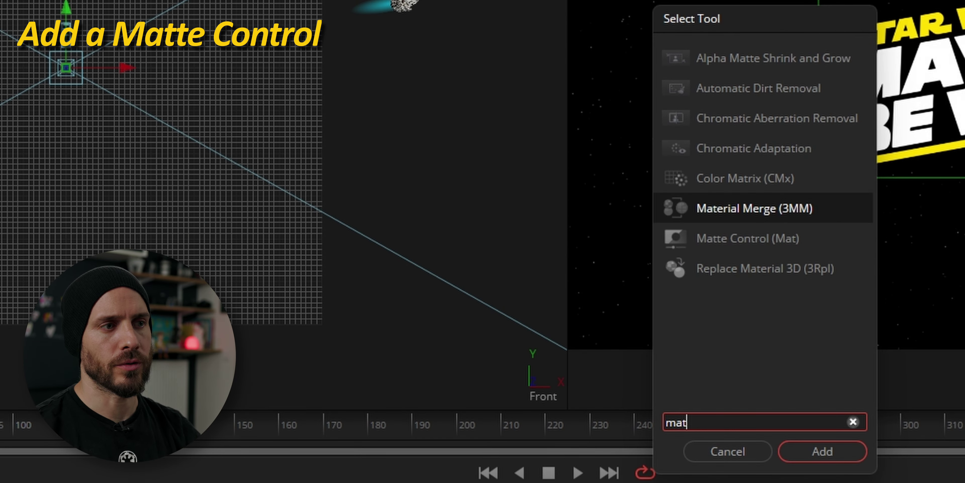
{"action": "key", "text": "Down"}
{"action": "key", "text": "Return"}
{"action": "left_click_drag", "start_coordinate": [563, 362], "coordinate": [610, 371]}
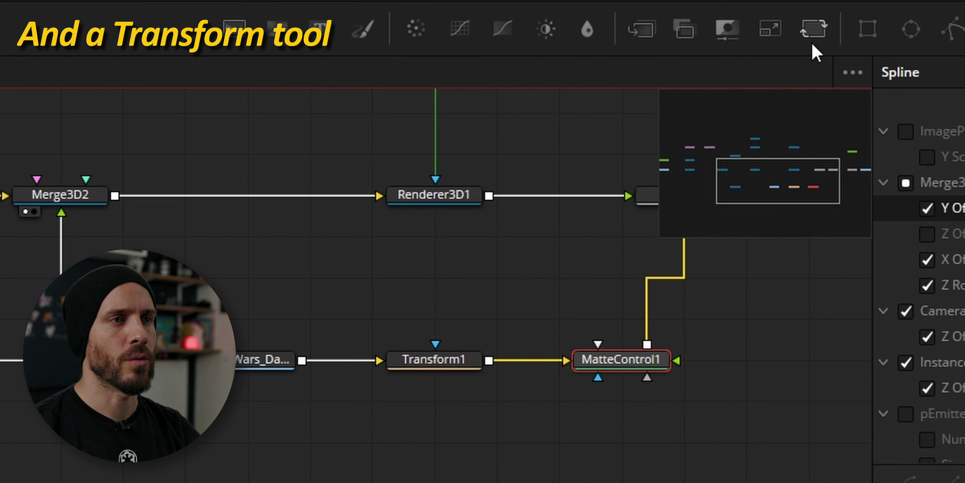
Add a second Transform node below MatteControl1, feed it from Transform1, and connect its output to MatteControl1's garbage matte input
{"action": "left_click_drag", "start_coordinate": [829, 28], "coordinate": [615, 453]}
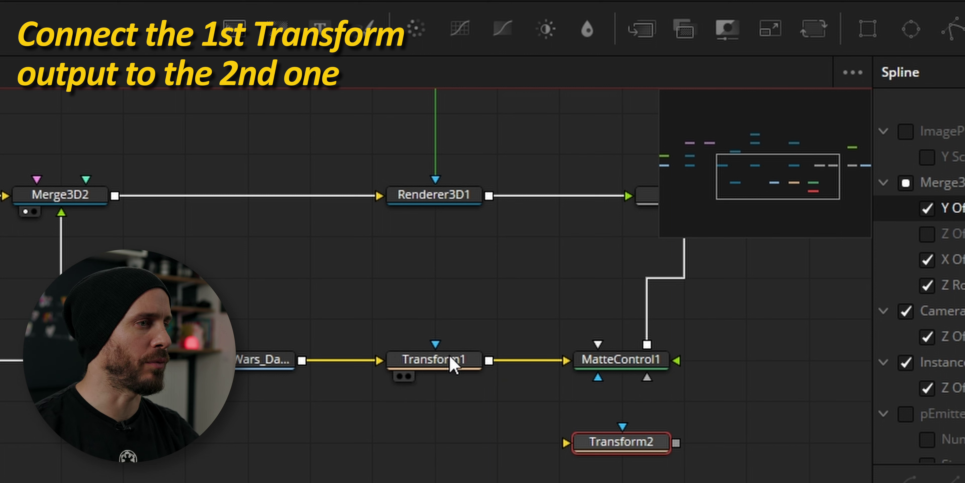
{"action": "left_click_drag", "start_coordinate": [489, 361], "coordinate": [609, 453]}
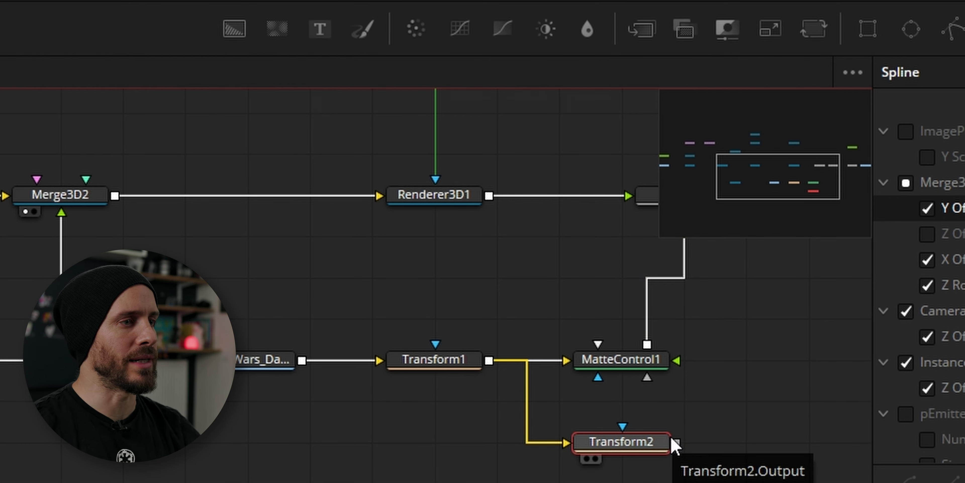
{"action": "left_click_drag", "start_coordinate": [677, 451], "coordinate": [641, 393]}
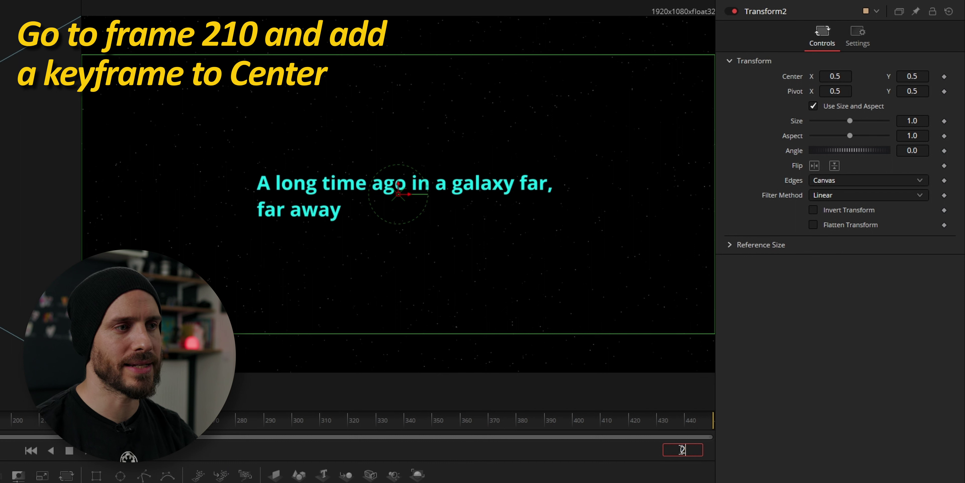
Keyframe Transform2's Center at frame 210, set Center to X 1.5 and Y 0.9 at frame 219, and preview the movement
{"action": "key", "text": "Return"}
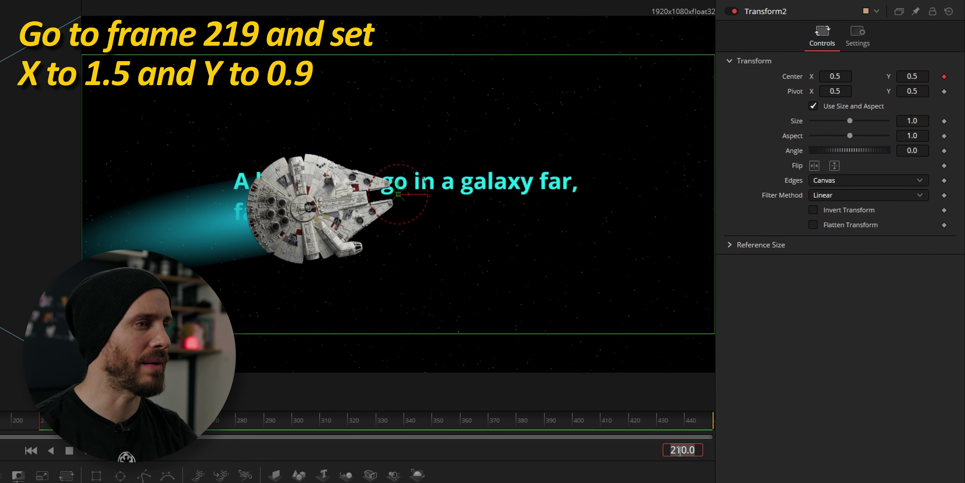
{"action": "key", "text": "Return"}
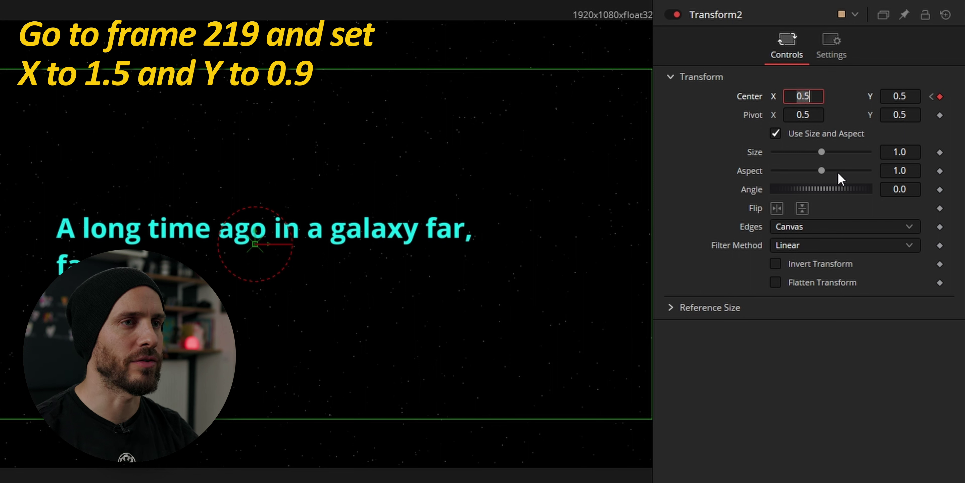
{"action": "type", "text": "1.5"}
{"action": "key", "text": "Tab"}
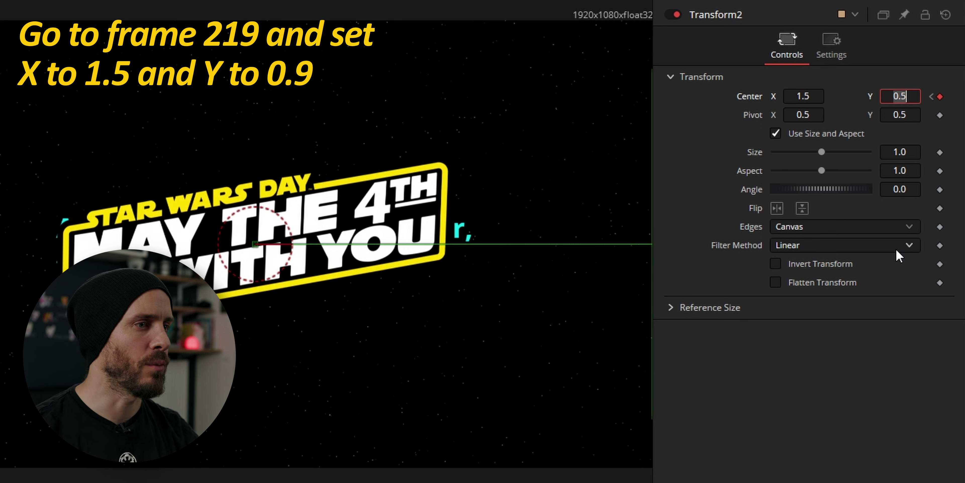
{"action": "key", "text": "Tab"}
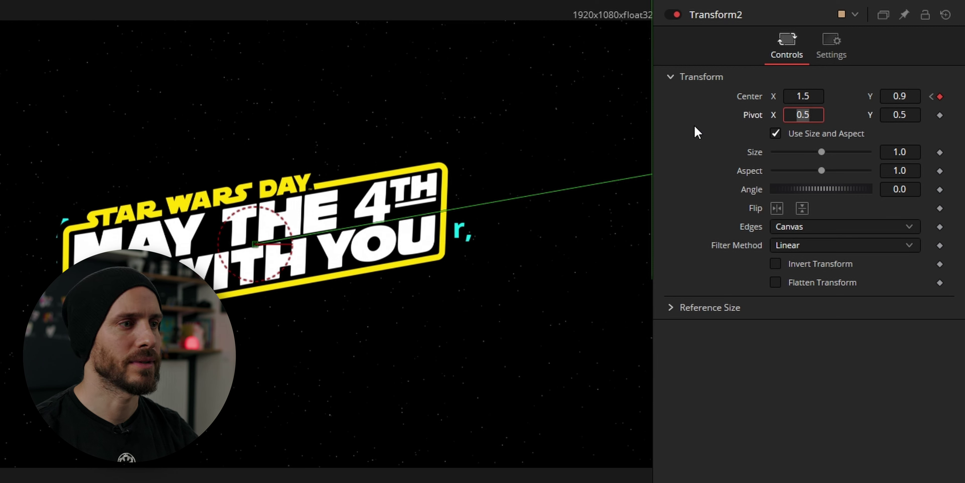
{"action": "scroll", "coordinate": [495, 280], "scroll_direction": "down", "scroll_amount": 3}
{"action": "left_click_drag", "start_coordinate": [525, 228], "coordinate": [373, 257]}
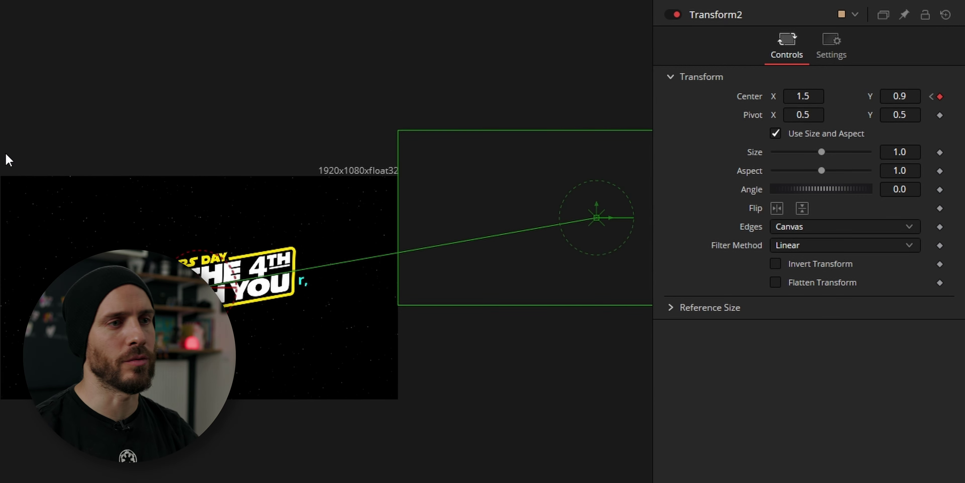
{"action": "key", "text": "space"}
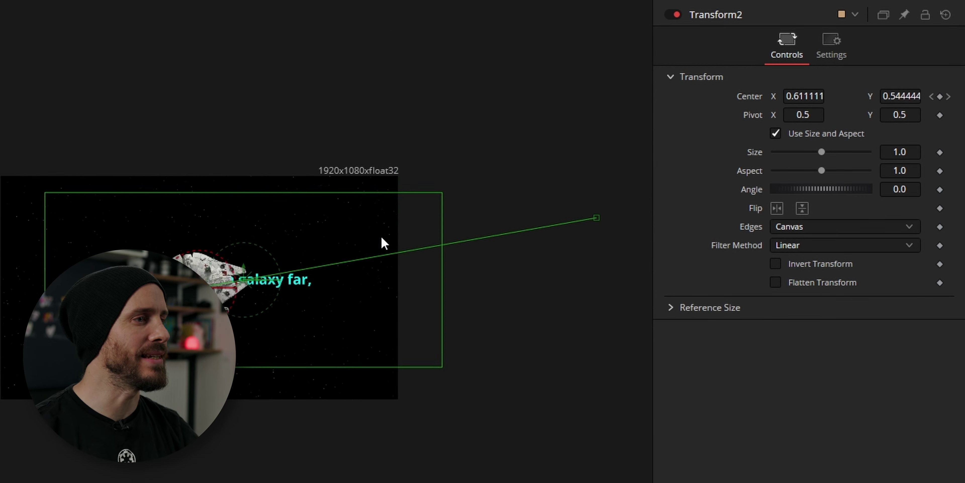
{"action": "scroll", "coordinate": [246, 292], "scroll_direction": "up", "scroll_amount": 3}
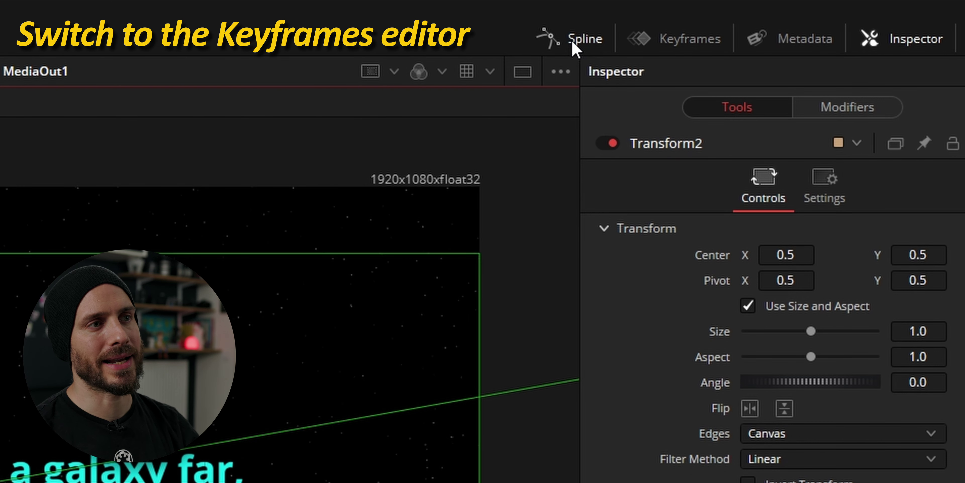
In the Keyframes editor, expand Transform2 and move its first Center keyframe one frame earlier
{"action": "left_click", "coordinate": [639, 39]}
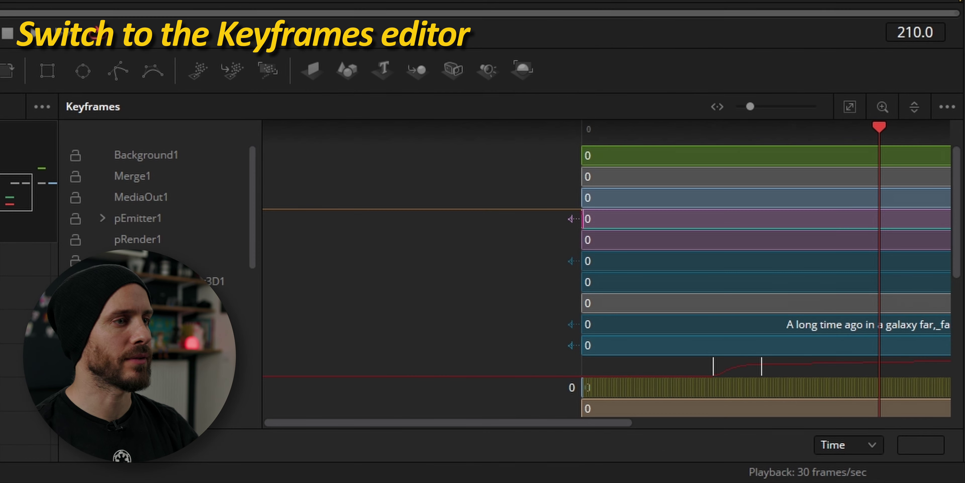
{"action": "scroll", "coordinate": [189, 303], "scroll_direction": "down", "scroll_amount": 3}
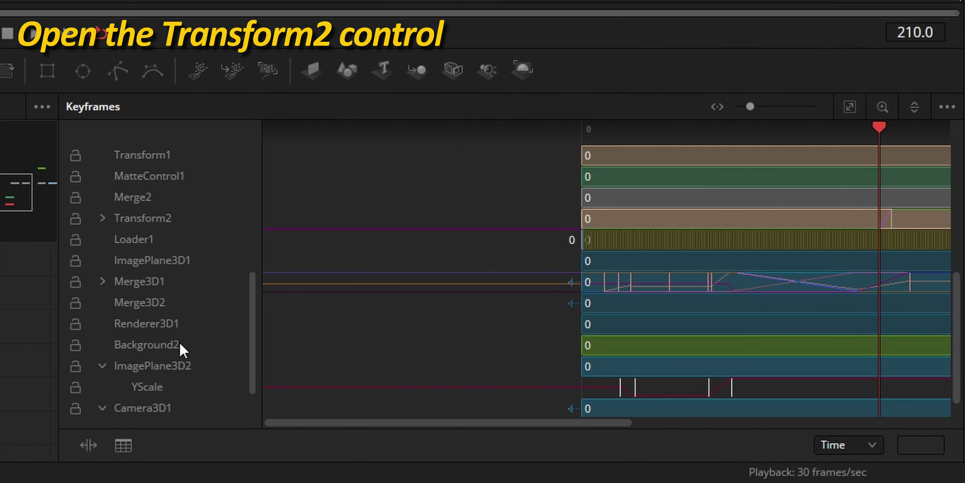
{"action": "left_click", "coordinate": [102, 219]}
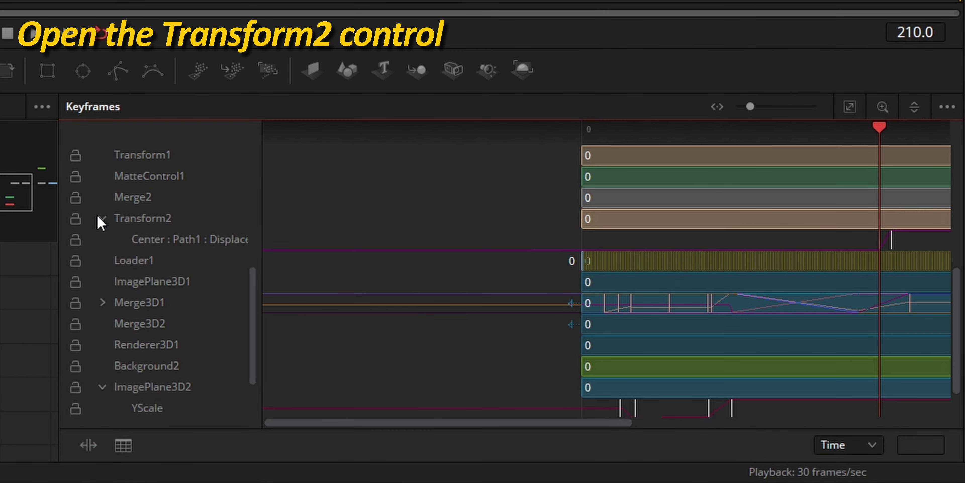
{"action": "left_click", "coordinate": [876, 242]}
{"action": "scroll", "coordinate": [884, 243], "scroll_direction": "up", "scroll_amount": 6}
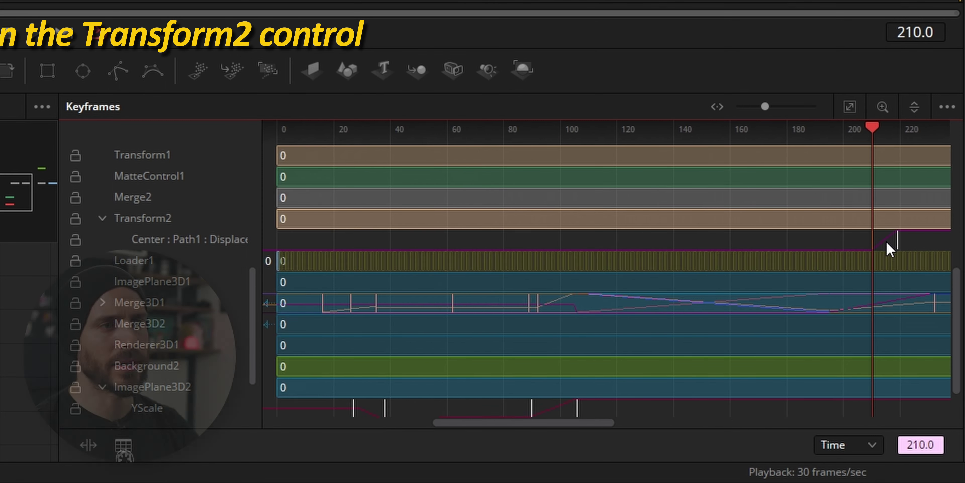
{"action": "key", "text": "Left"}
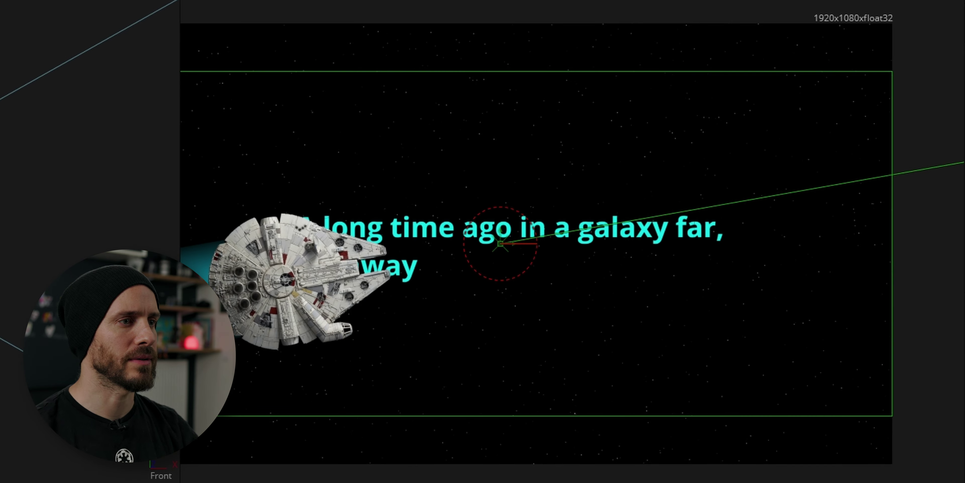
Step through the logo reveal and reposition Transform2's Center along its path so the matte edge stays hidden behind the ship
{"action": "key", "text": "Right"}
{"action": "key", "text": "Right"}
{"action": "key", "text": "Left"}
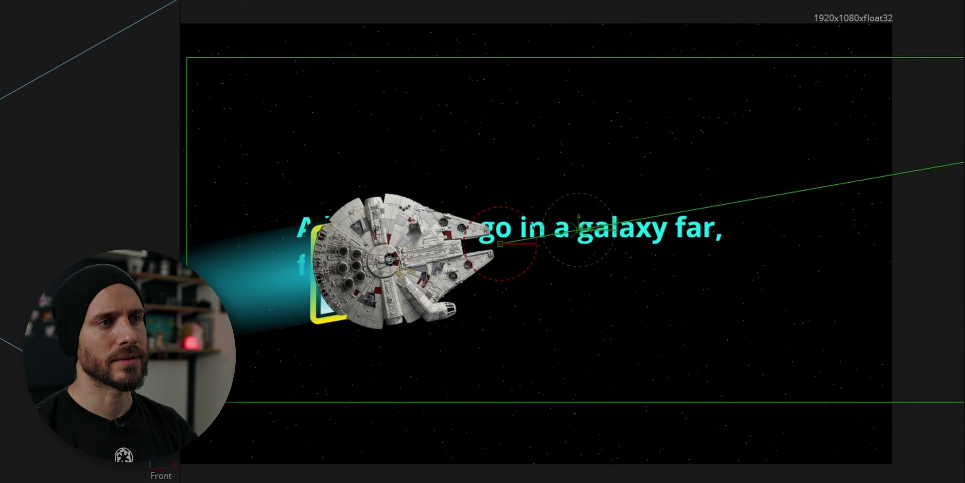
{"action": "key", "text": "Right"}
{"action": "key", "text": "Right"}
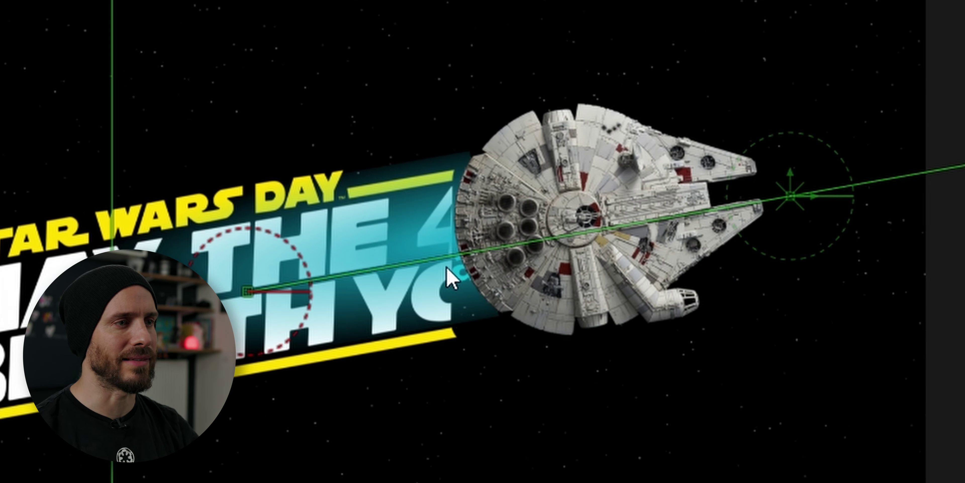
{"action": "left_click_drag", "start_coordinate": [790, 196], "coordinate": [909, 210]}
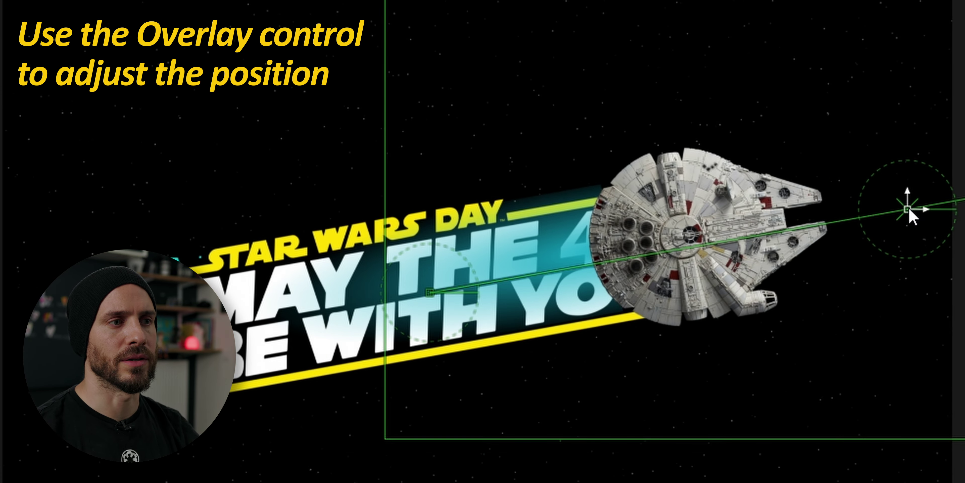
Return to the start of the logo reveal and shift Transform2's Center slightly back along its path to match the ship
{"action": "key", "text": "Left"}
{"action": "key", "text": "Left"}
{"action": "key", "text": "Left"}
{"action": "key", "text": "Left"}
{"action": "key", "text": "Right"}
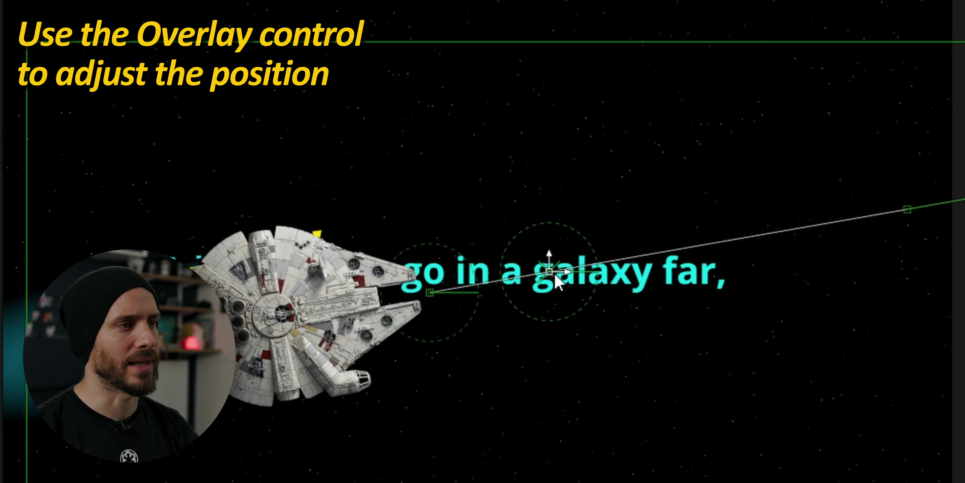
{"action": "left_click_drag", "start_coordinate": [549, 273], "coordinate": [529, 276]}
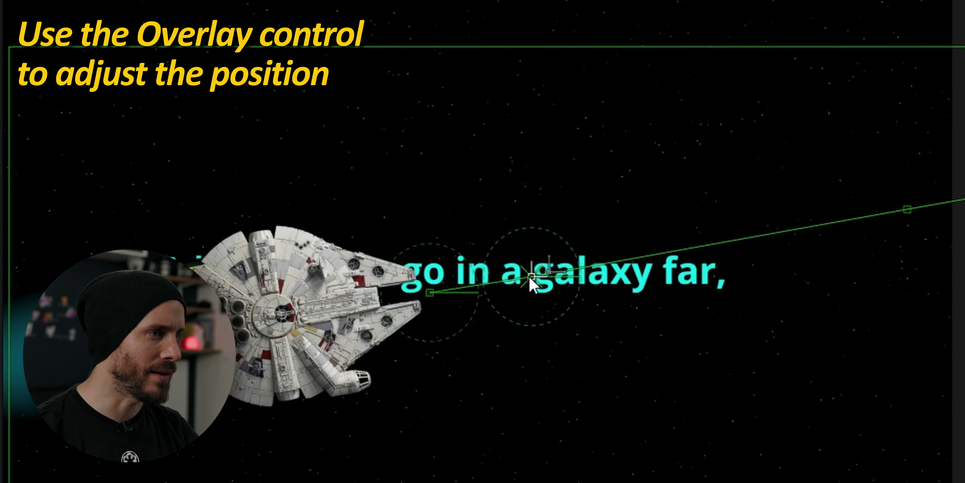
Examine the logo reveal frame by frame, comparing the matte edge with the ship's position
{"action": "key", "text": "Left"}
{"action": "key", "text": "Right"}
{"action": "key", "text": "Right"}
{"action": "key", "text": "Right"}
{"action": "key", "text": "Right"}
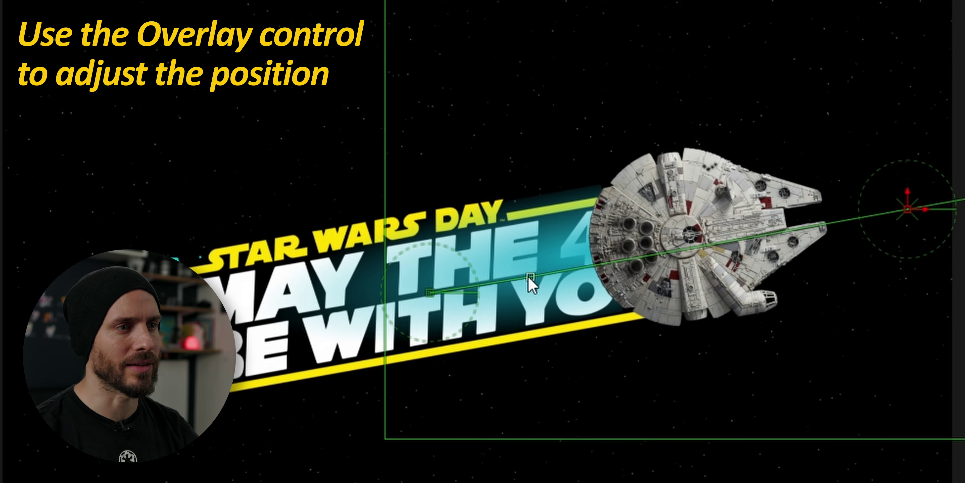
{"action": "key", "text": "Right"}
{"action": "key", "text": "Left"}
{"action": "key", "text": "Left"}
{"action": "key", "text": "Right"}
{"action": "key", "text": "Right"}
{"action": "key", "text": "Right"}
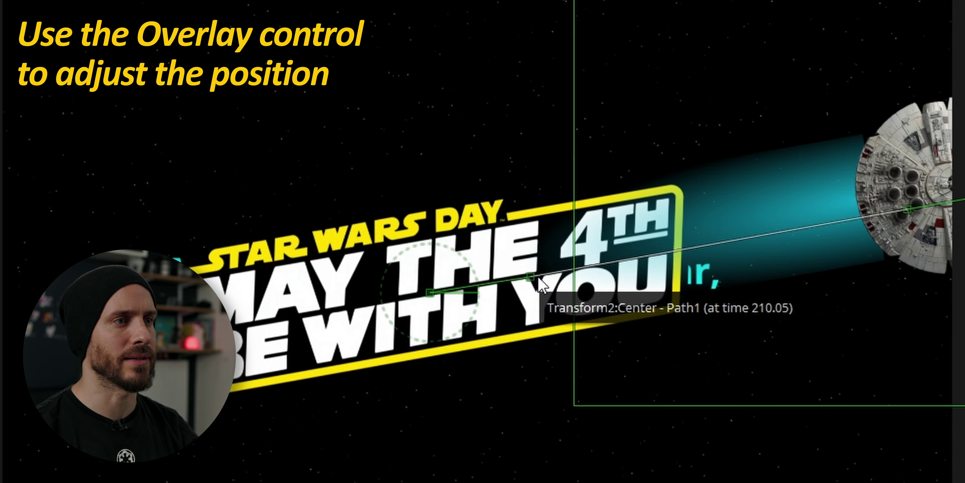
{"action": "key", "text": "Left"}
{"action": "key", "text": "Left"}
{"action": "key", "text": "Left"}
{"action": "key", "text": "Left"}
{"action": "key", "text": "Left"}
{"action": "key", "text": "Left"}
{"action": "key", "text": "Right"}
{"action": "key", "text": "Right"}
{"action": "key", "text": "Right"}
{"action": "key", "text": "Right"}
{"action": "key", "text": "Right"}
{"action": "key", "text": "Right"}
{"action": "key", "text": "Left"}
{"action": "key", "text": "Left"}
{"action": "key", "text": "Left"}
{"action": "key", "text": "Left"}
{"action": "key", "text": "Left"}
{"action": "key", "text": "Left"}
{"action": "key", "text": "Right"}
{"action": "key", "text": "Right"}
{"action": "key", "text": "Right"}
{"action": "key", "text": "Right"}
{"action": "key", "text": "Right"}
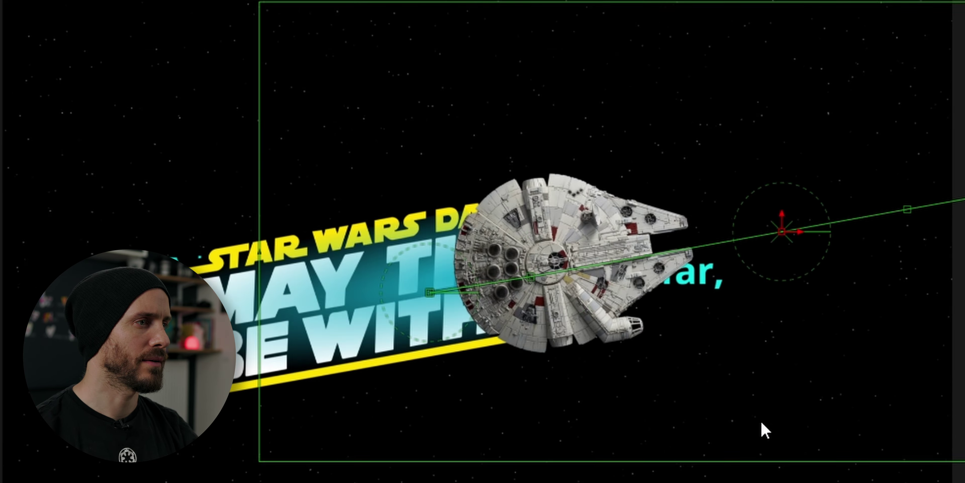
{"action": "key", "text": "Left"}
{"action": "key", "text": "Left"}
{"action": "key", "text": "Left"}
{"action": "key", "text": "Left"}
{"action": "key", "text": "Left"}
{"action": "key", "text": "Left"}
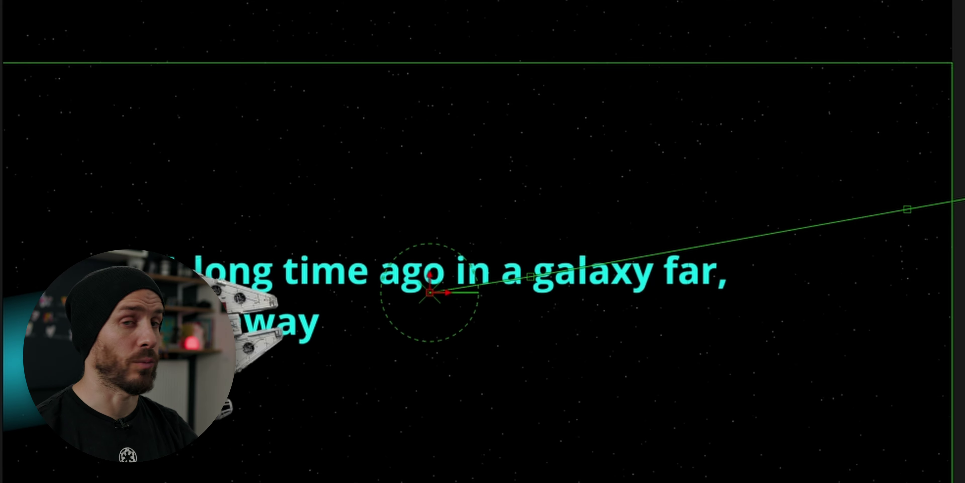
{"action": "key", "text": "Right"}
{"action": "key", "text": "Right"}
{"action": "key", "text": "Right"}
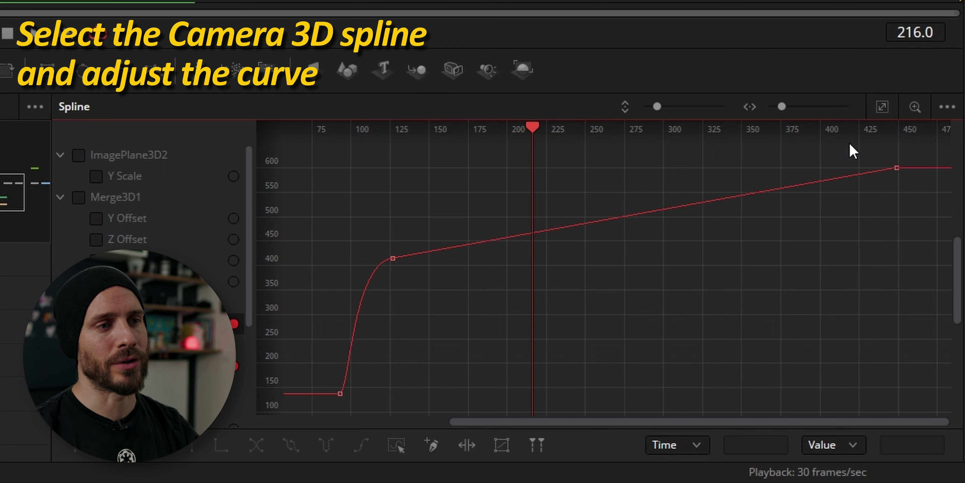
Ease the end of Camera3D1's Z Offset curve by pulling the last keyframe's handle back until the curve flattens out
{"action": "scroll", "coordinate": [851, 144], "scroll_direction": "up", "scroll_amount": 2}
{"action": "left_click", "coordinate": [903, 168]}
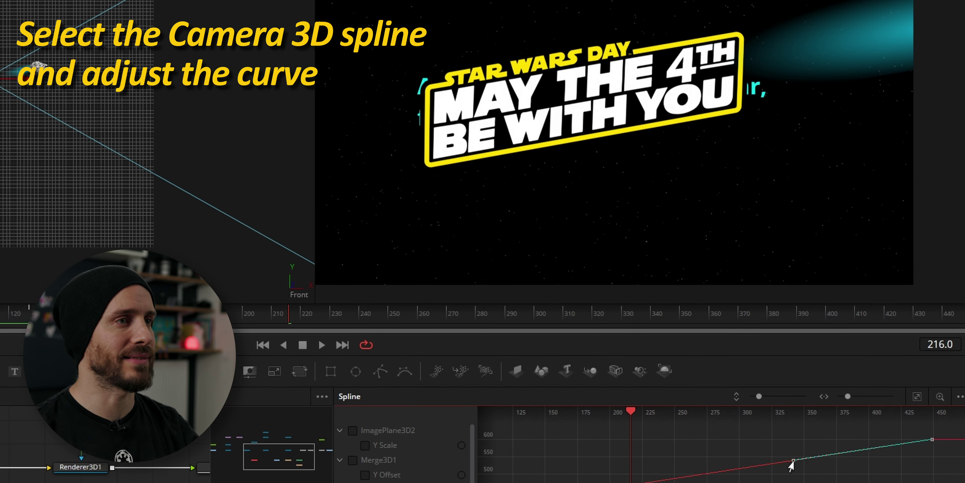
{"action": "left_click_drag", "start_coordinate": [791, 464], "coordinate": [707, 452]}
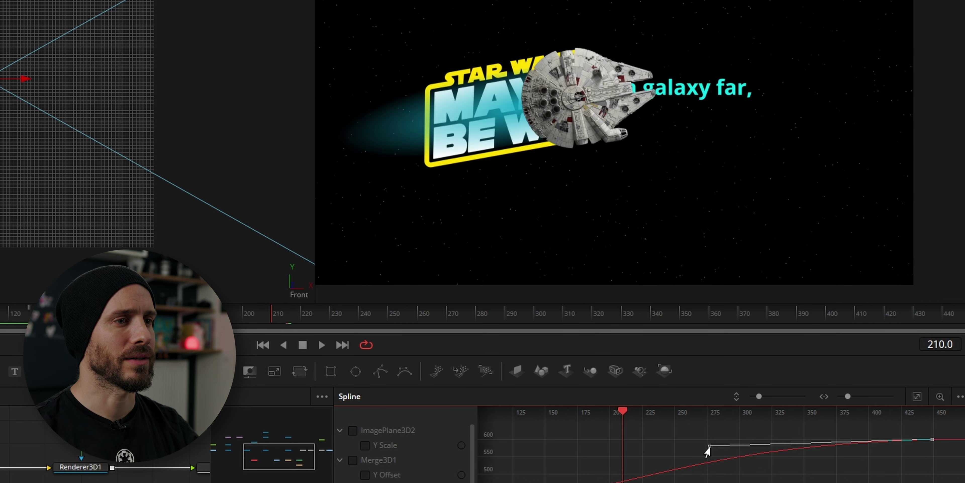
{"action": "left_click_drag", "start_coordinate": [708, 451], "coordinate": [692, 452]}
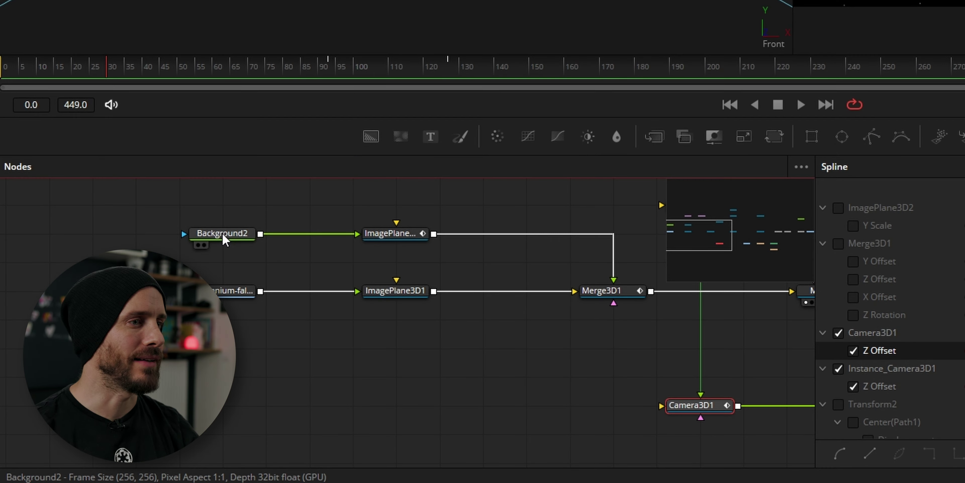
Move Background2 farther from its image plane and insert a Soft Glow after it to make the engine flame glow
{"action": "left_click", "coordinate": [224, 235]}
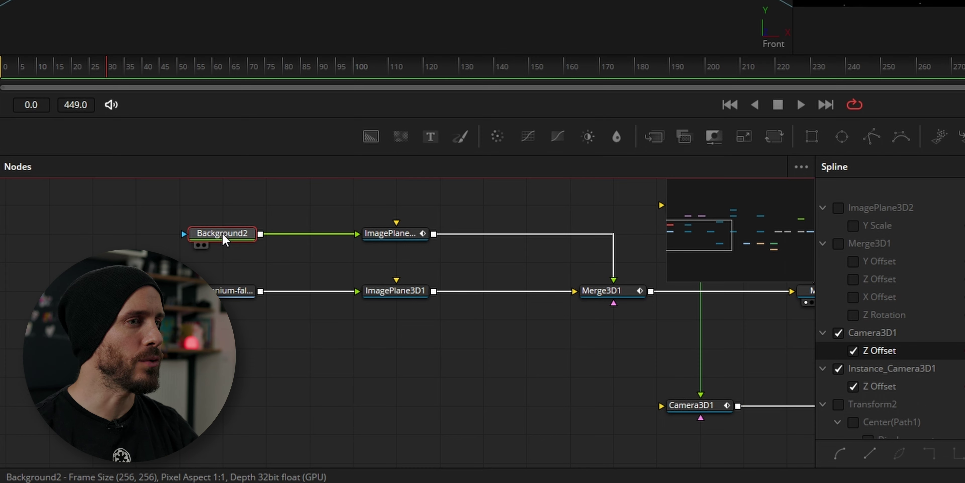
{"action": "left_click_drag", "start_coordinate": [224, 239], "coordinate": [172, 238]}
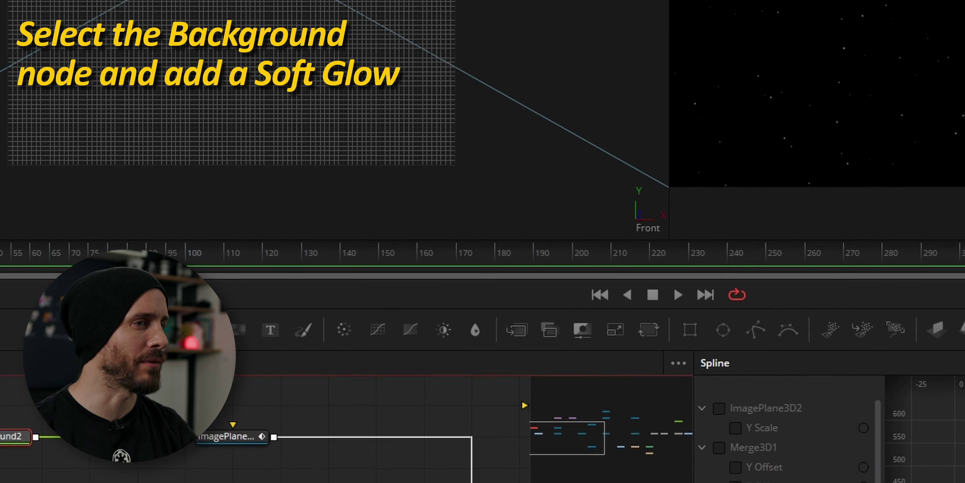
{"action": "key", "text": "shift+space"}
{"action": "type", "text": "soft"}
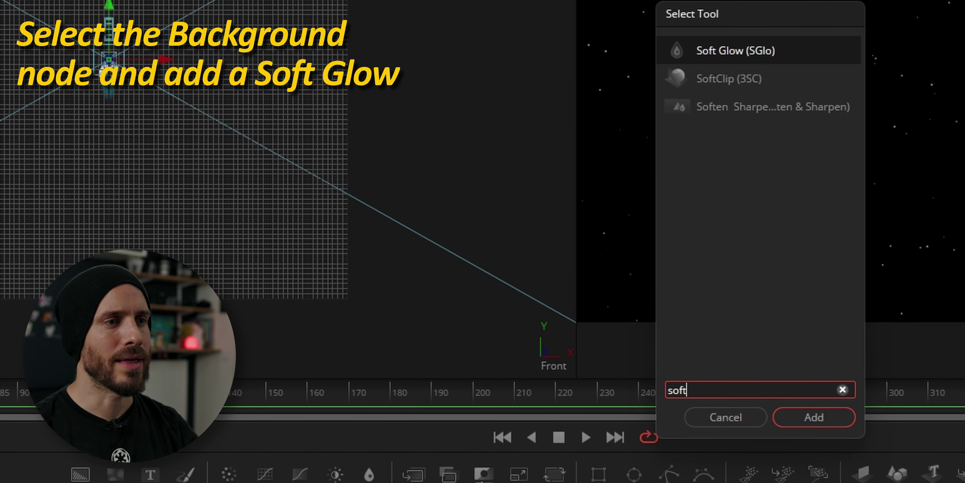
{"action": "key", "text": "Return"}
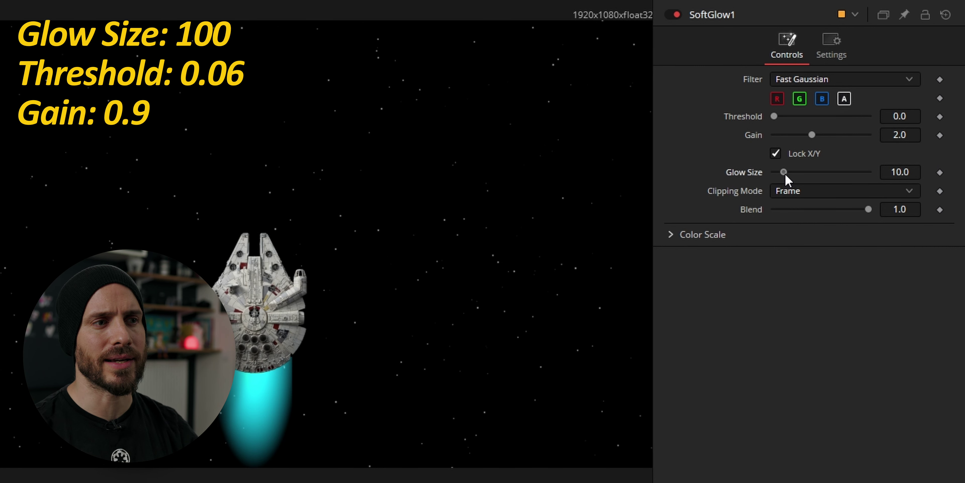
Set the Soft Glow's Glow Size to 100, Threshold to 0.06 and Gain to 0.9, and compare the flame with and without the effect
{"action": "left_click_drag", "start_coordinate": [785, 173], "coordinate": [960, 179]}
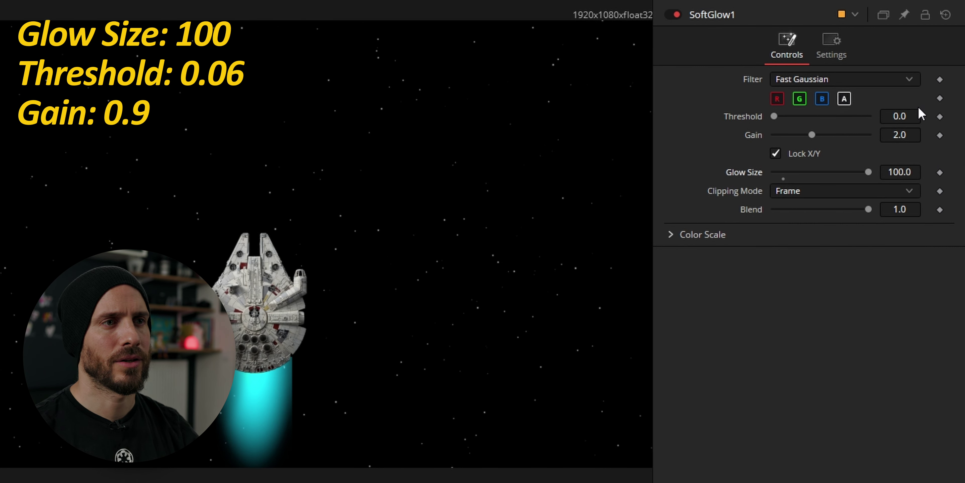
{"action": "key", "text": "Tab"}
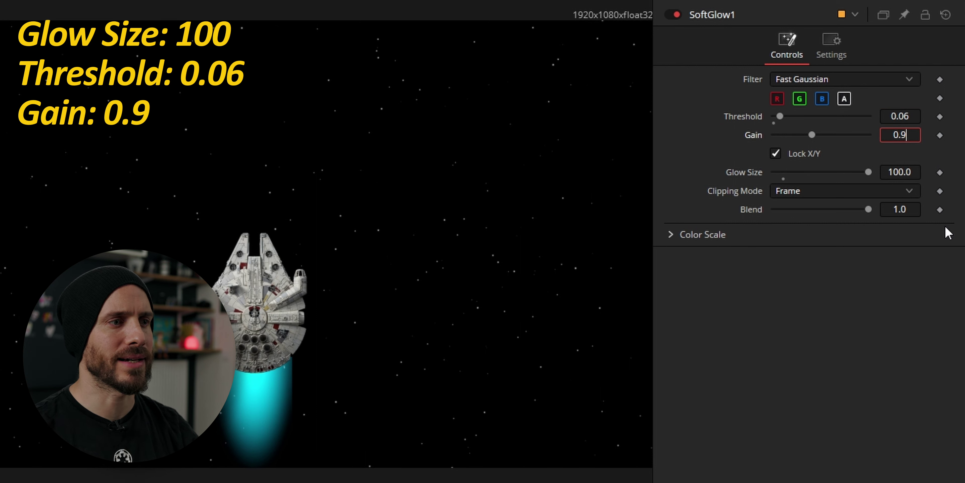
{"action": "key", "text": "Tab"}
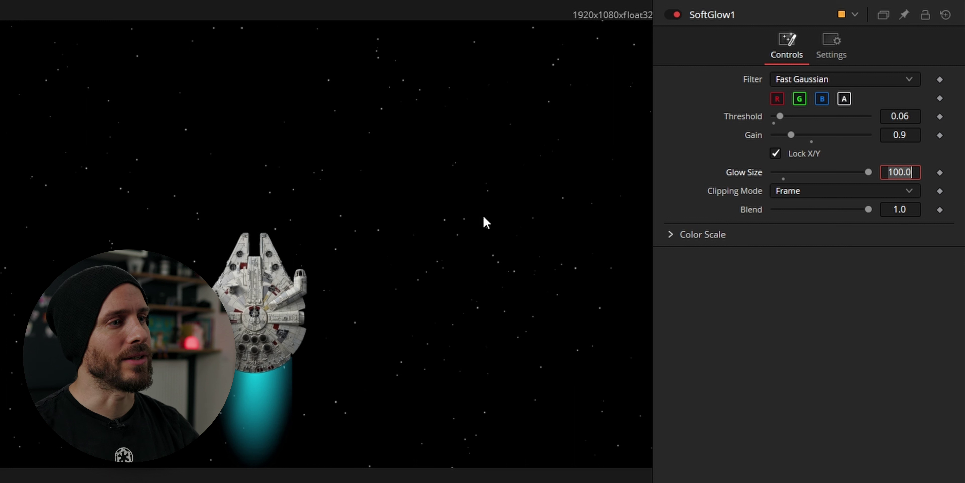
{"action": "left_click", "coordinate": [678, 18]}
{"action": "left_click", "coordinate": [676, 16]}
{"action": "left_click", "coordinate": [675, 17]}
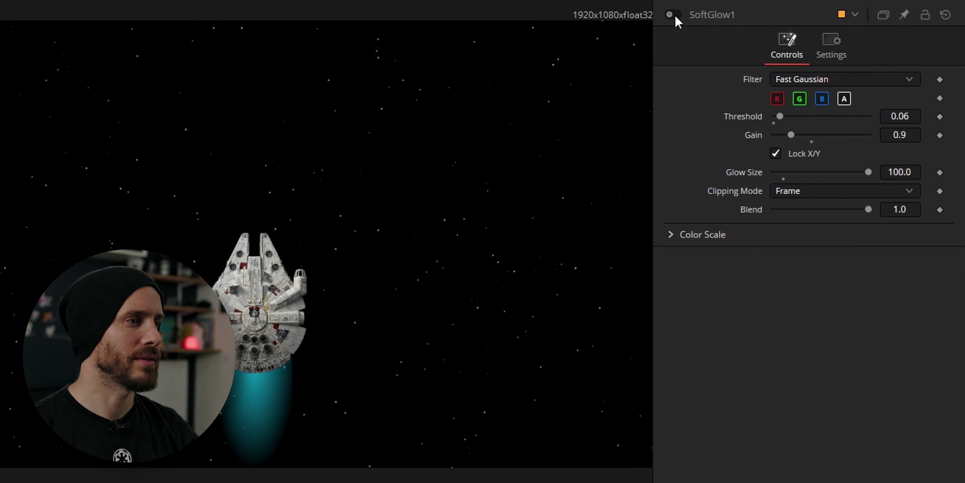
{"action": "left_click", "coordinate": [675, 17]}
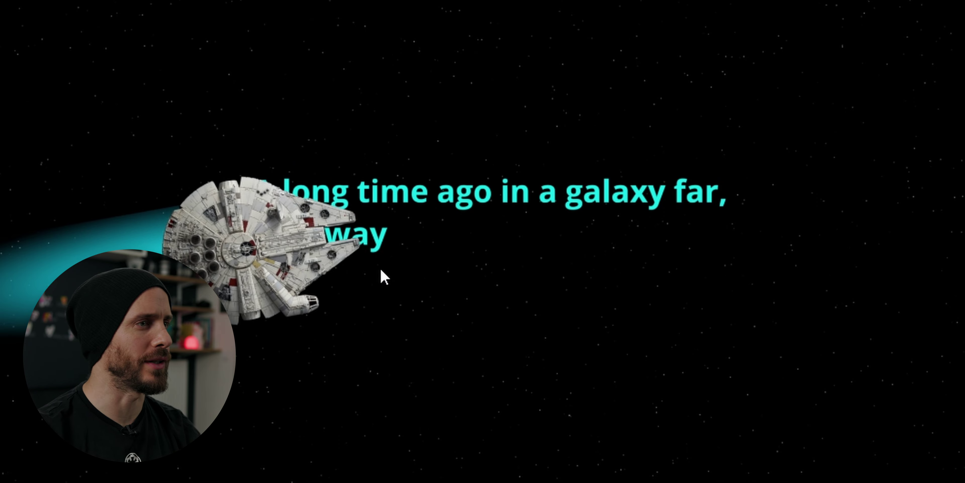
Reposition the two renderer nodes together and add a Drop Shadow after Renderer3D1, ahead of Merge2
{"action": "left_click_drag", "start_coordinate": [335, 220], "coordinate": [347, 397]}
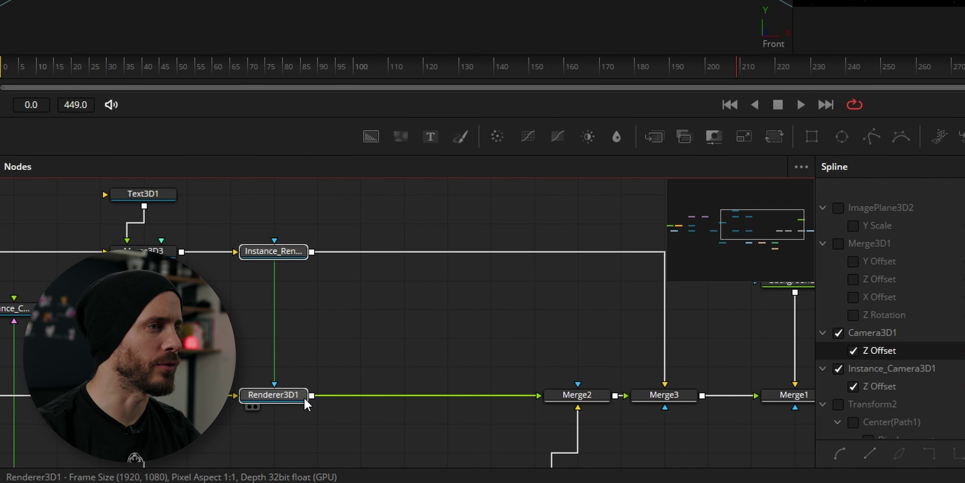
{"action": "left_click", "coordinate": [350, 424]}
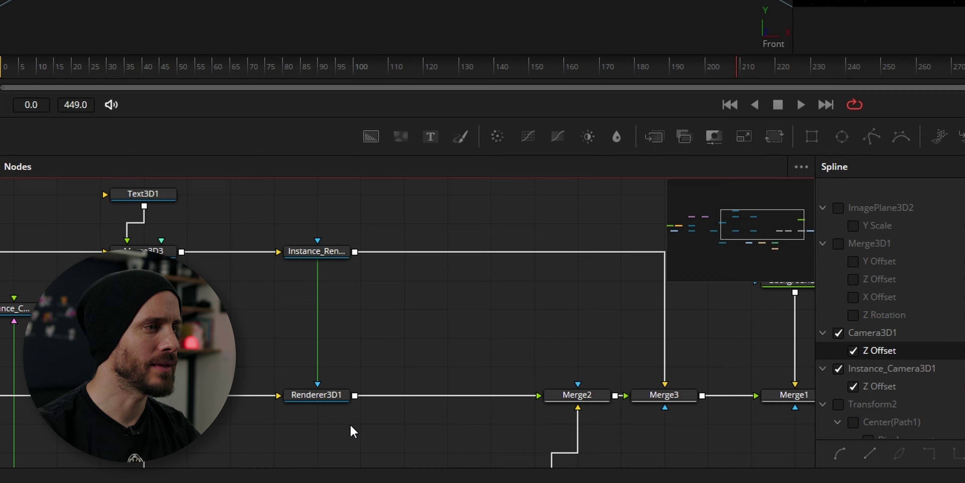
{"action": "left_click", "coordinate": [325, 404]}
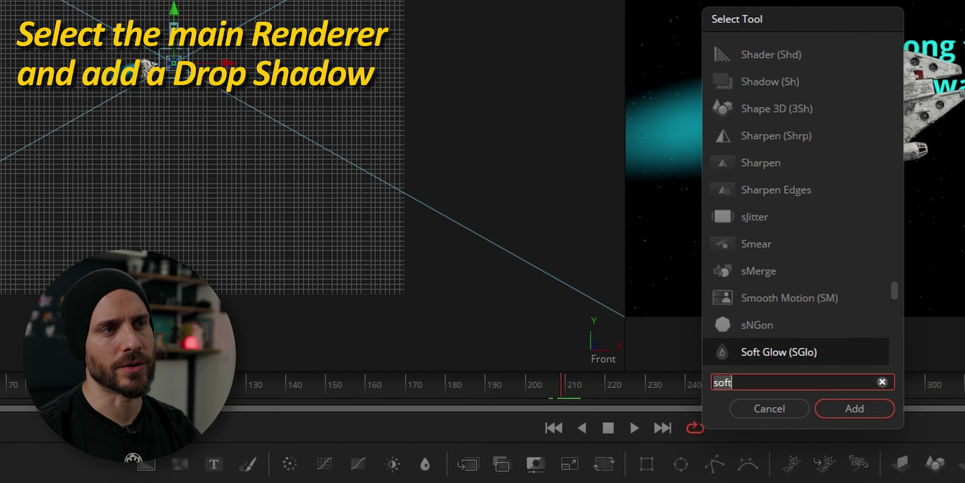
{"action": "type", "text": "drop"}
{"action": "key", "text": "Return"}
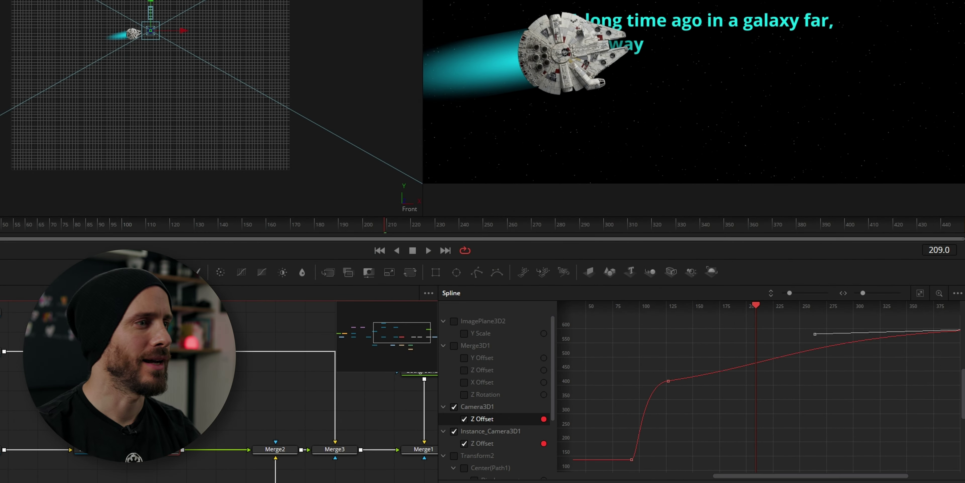